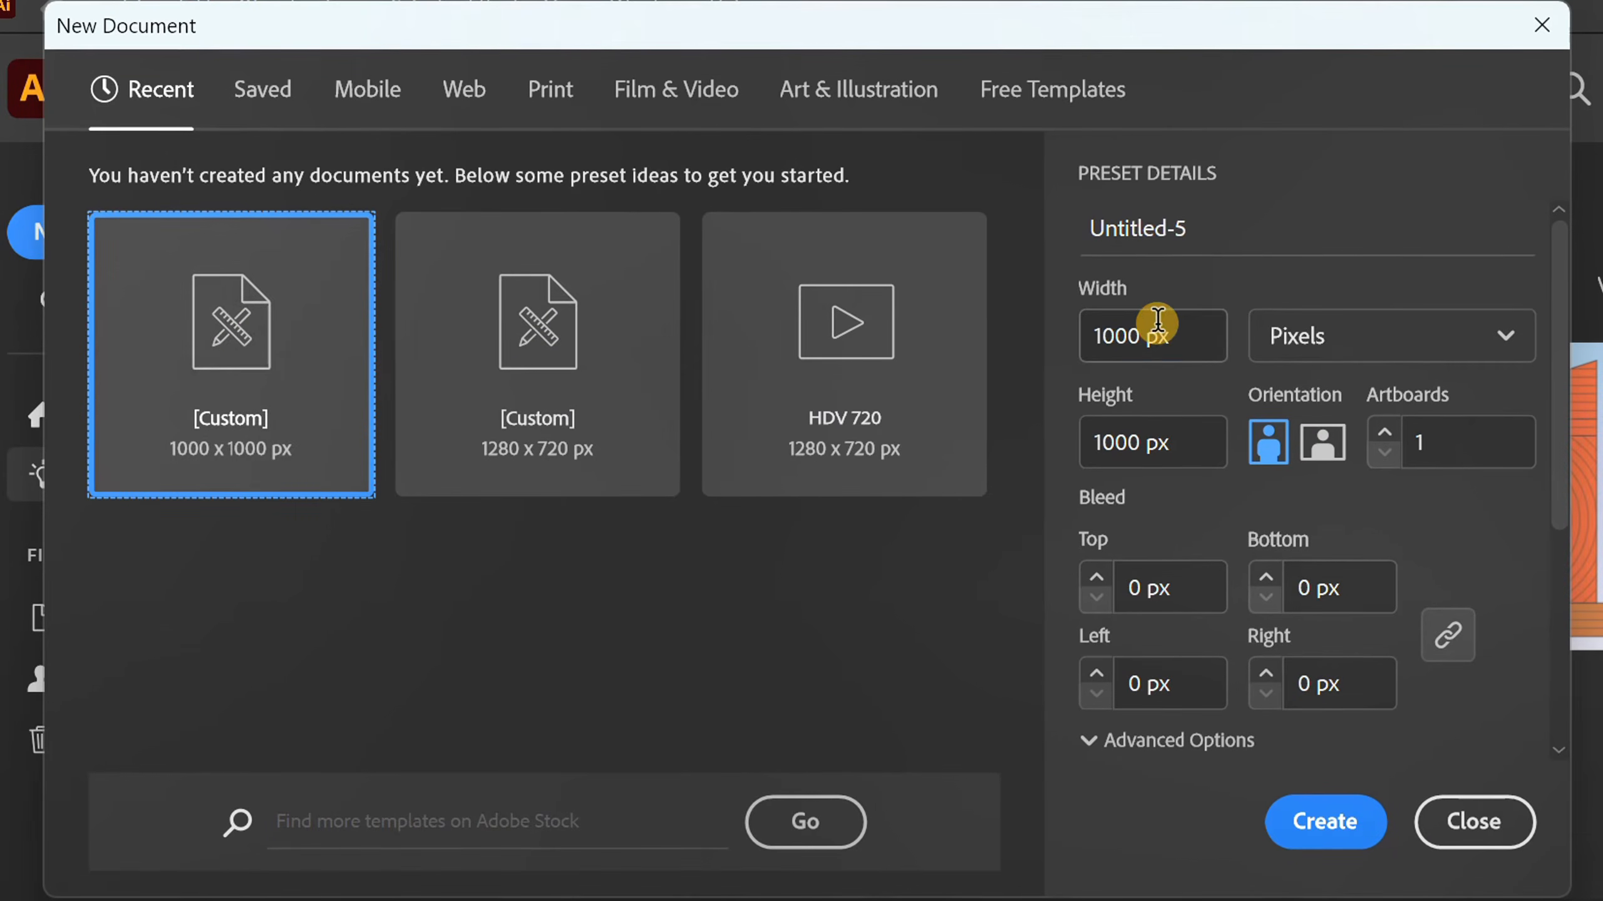
# Create a new document 1000 px wide and 1000 px high.
pyautogui.click(1159, 335)
pyautogui.click(1160, 442)
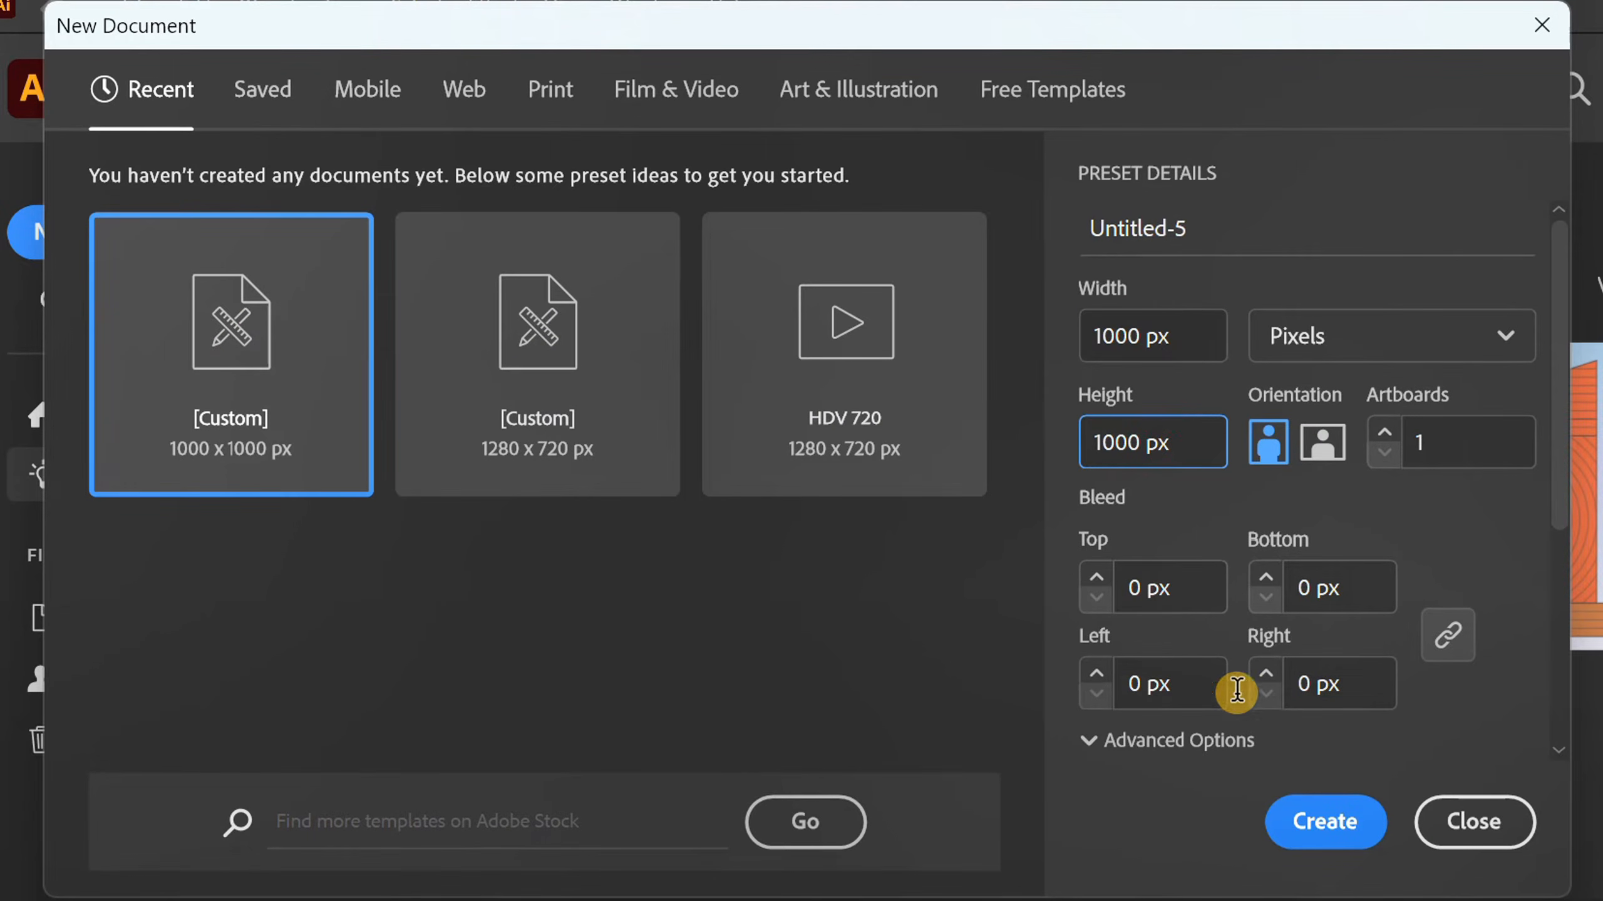
pyautogui.click(1309, 827)
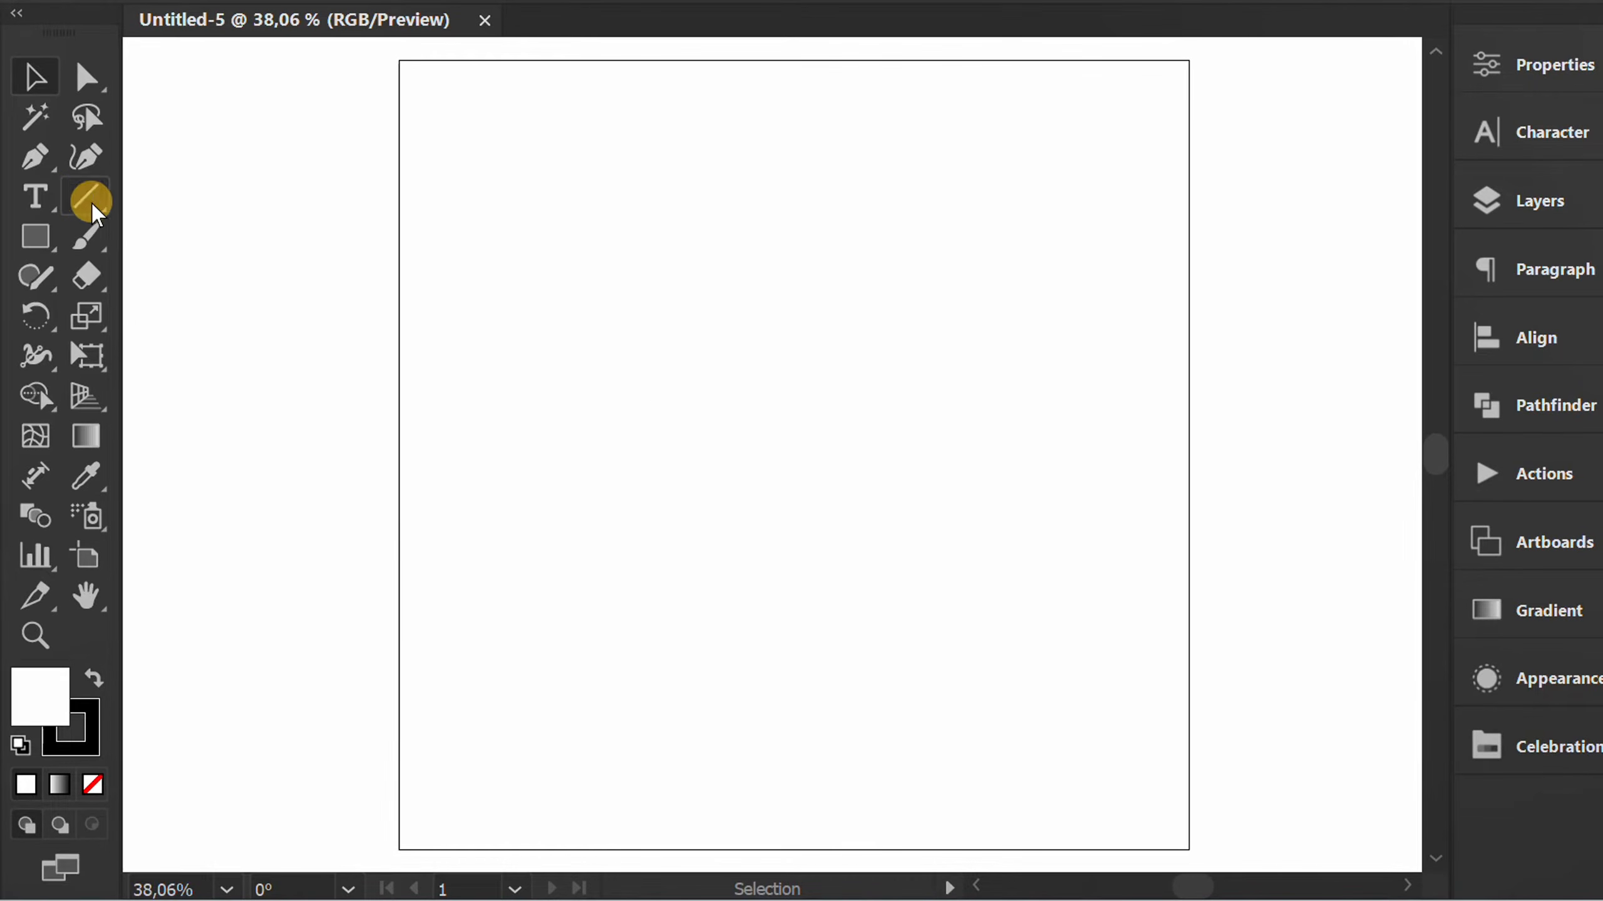
# Draw a 30 px long line segment at a 90° angle in the upper-left part of the artboard.
pyautogui.moveTo(92, 203); pyautogui.dragTo(261, 193)
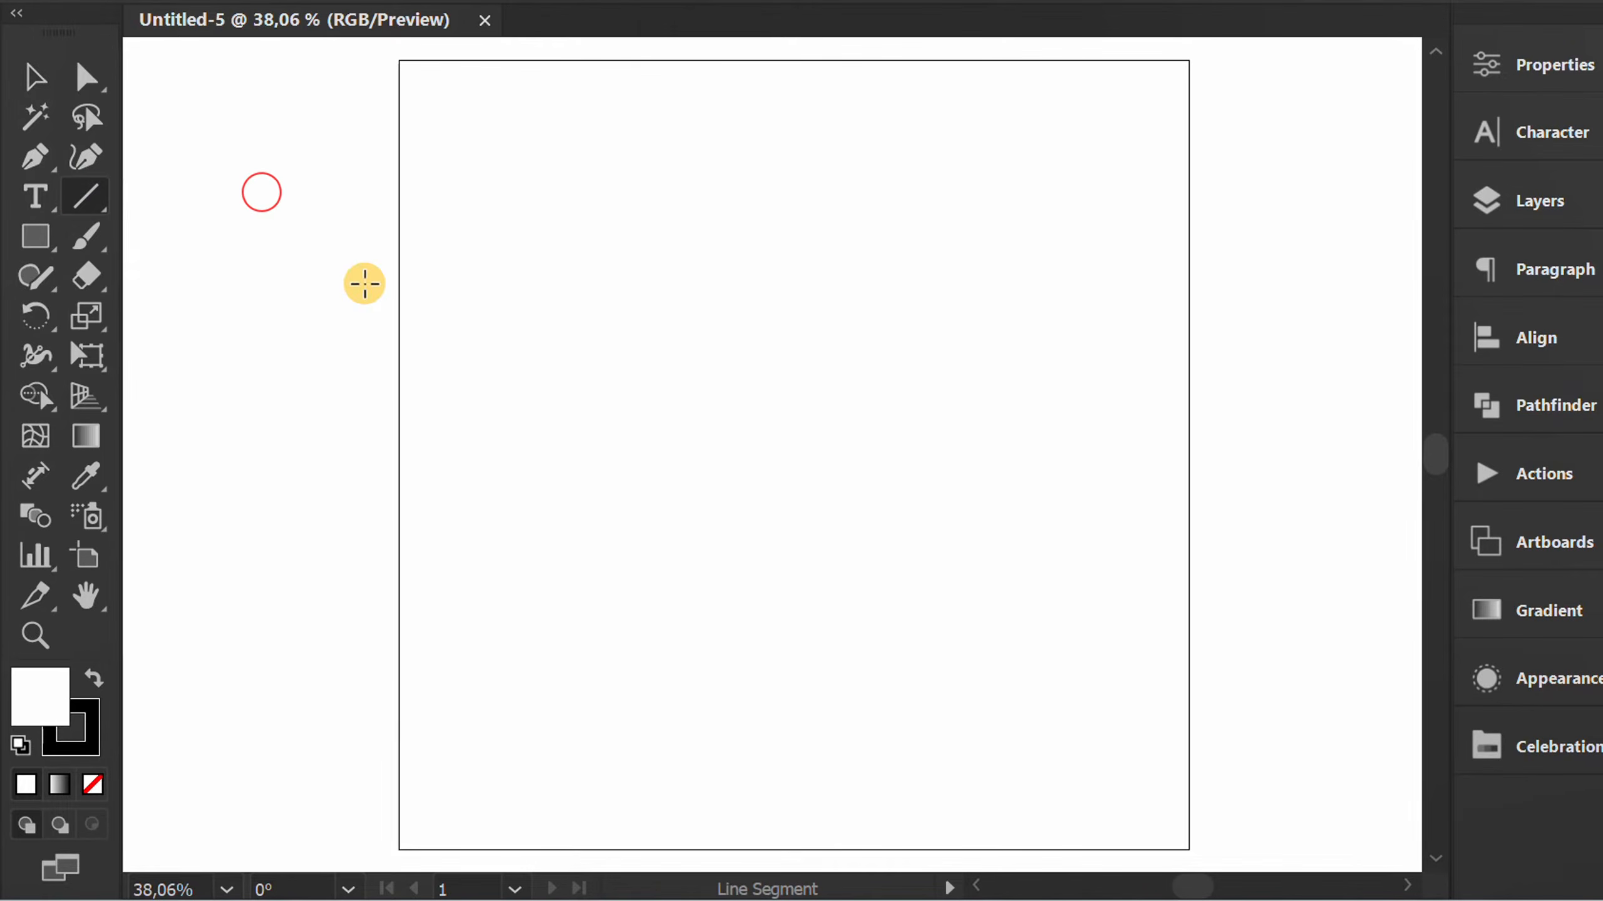
pyautogui.click(543, 344)
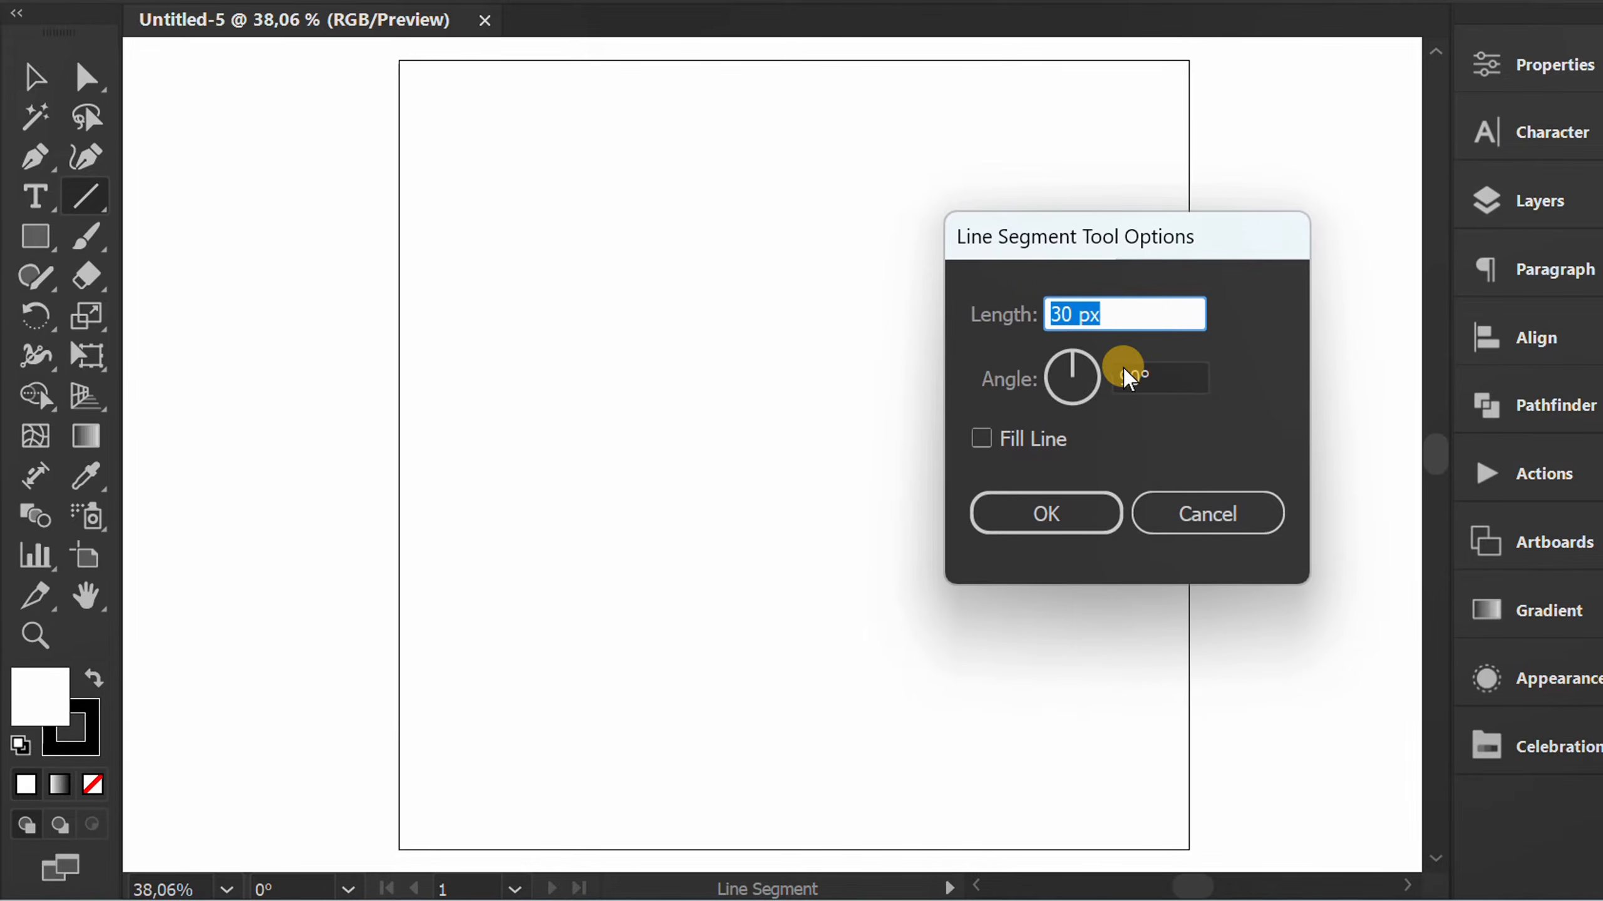
pyautogui.click(1177, 378)
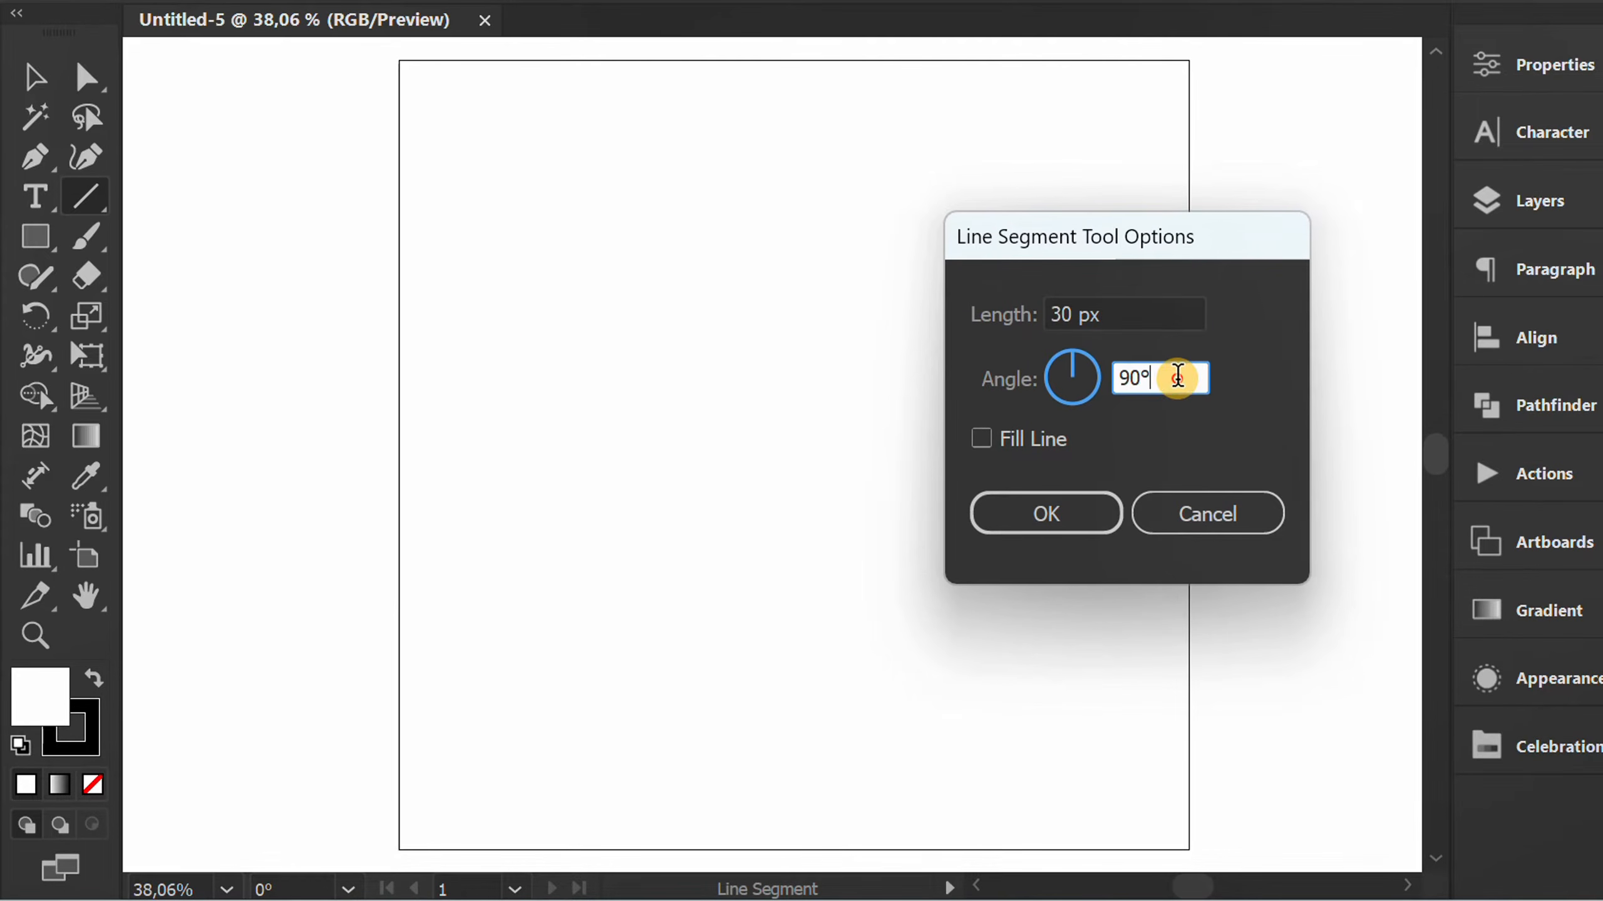
pyautogui.click(1064, 514)
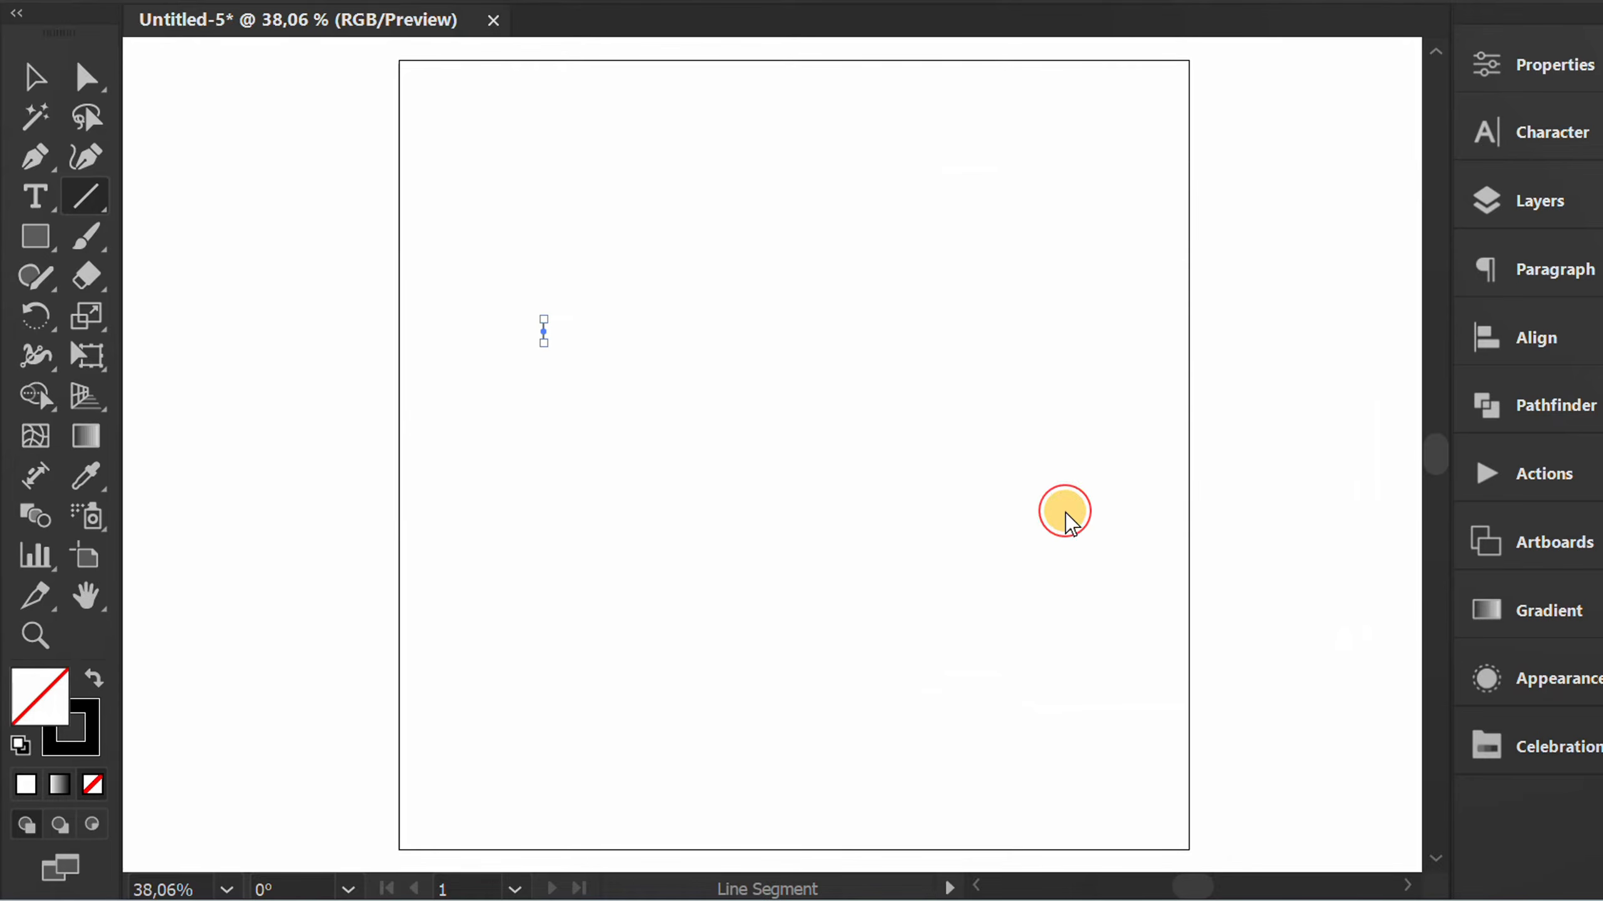
# Set the vertical line's stroke weight to 11 pt.
pyautogui.scroll(8, 546, 353)
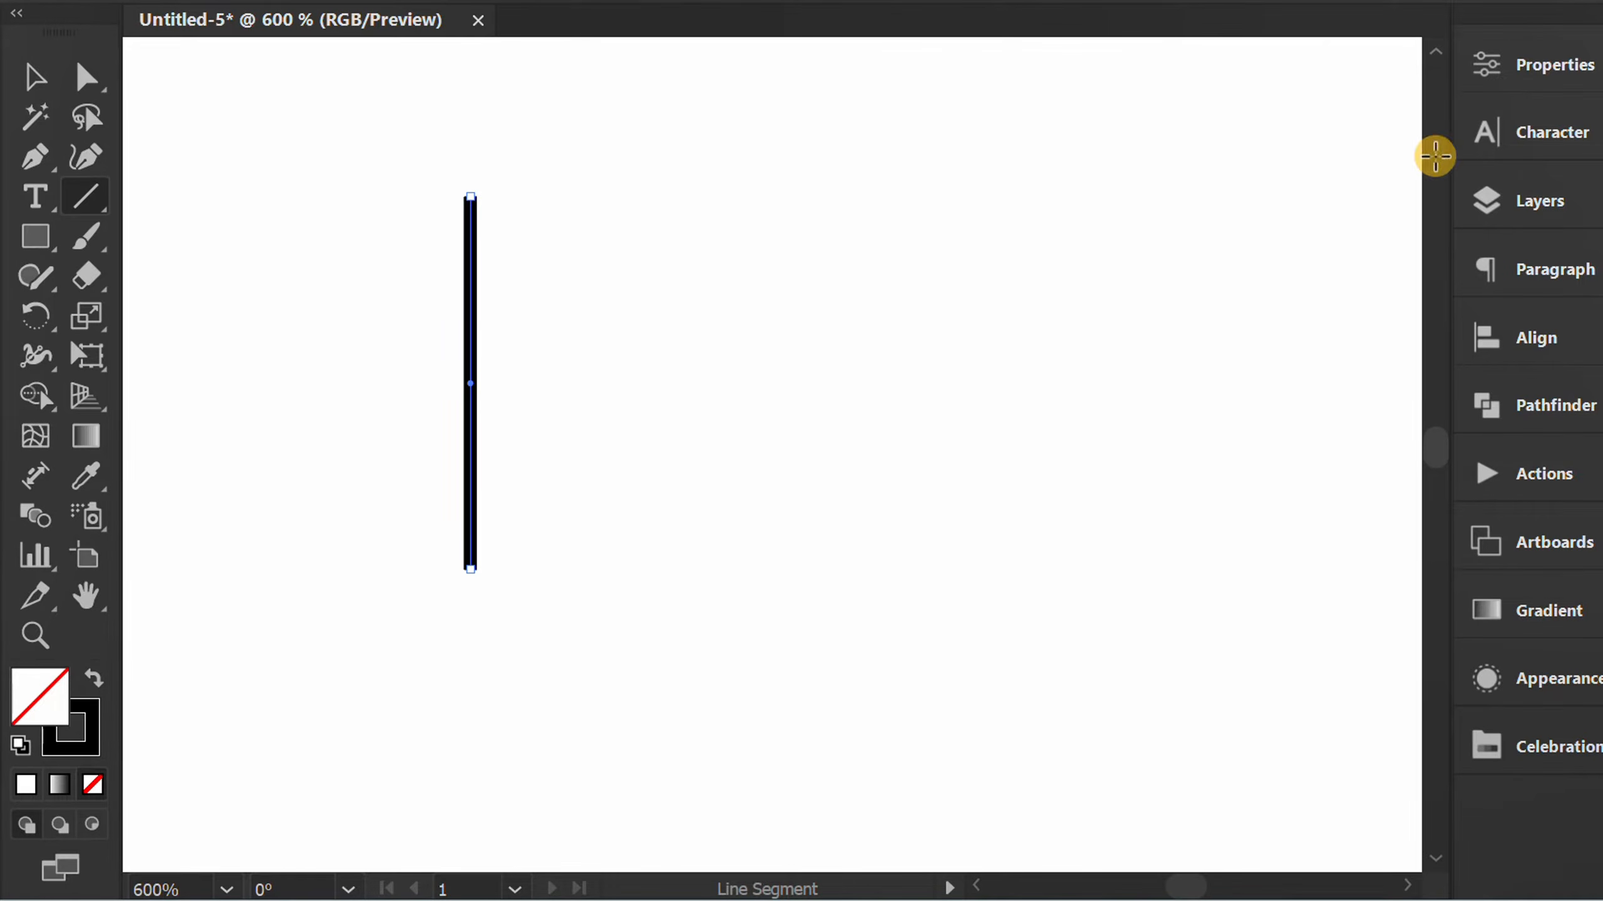
pyautogui.click(1514, 66)
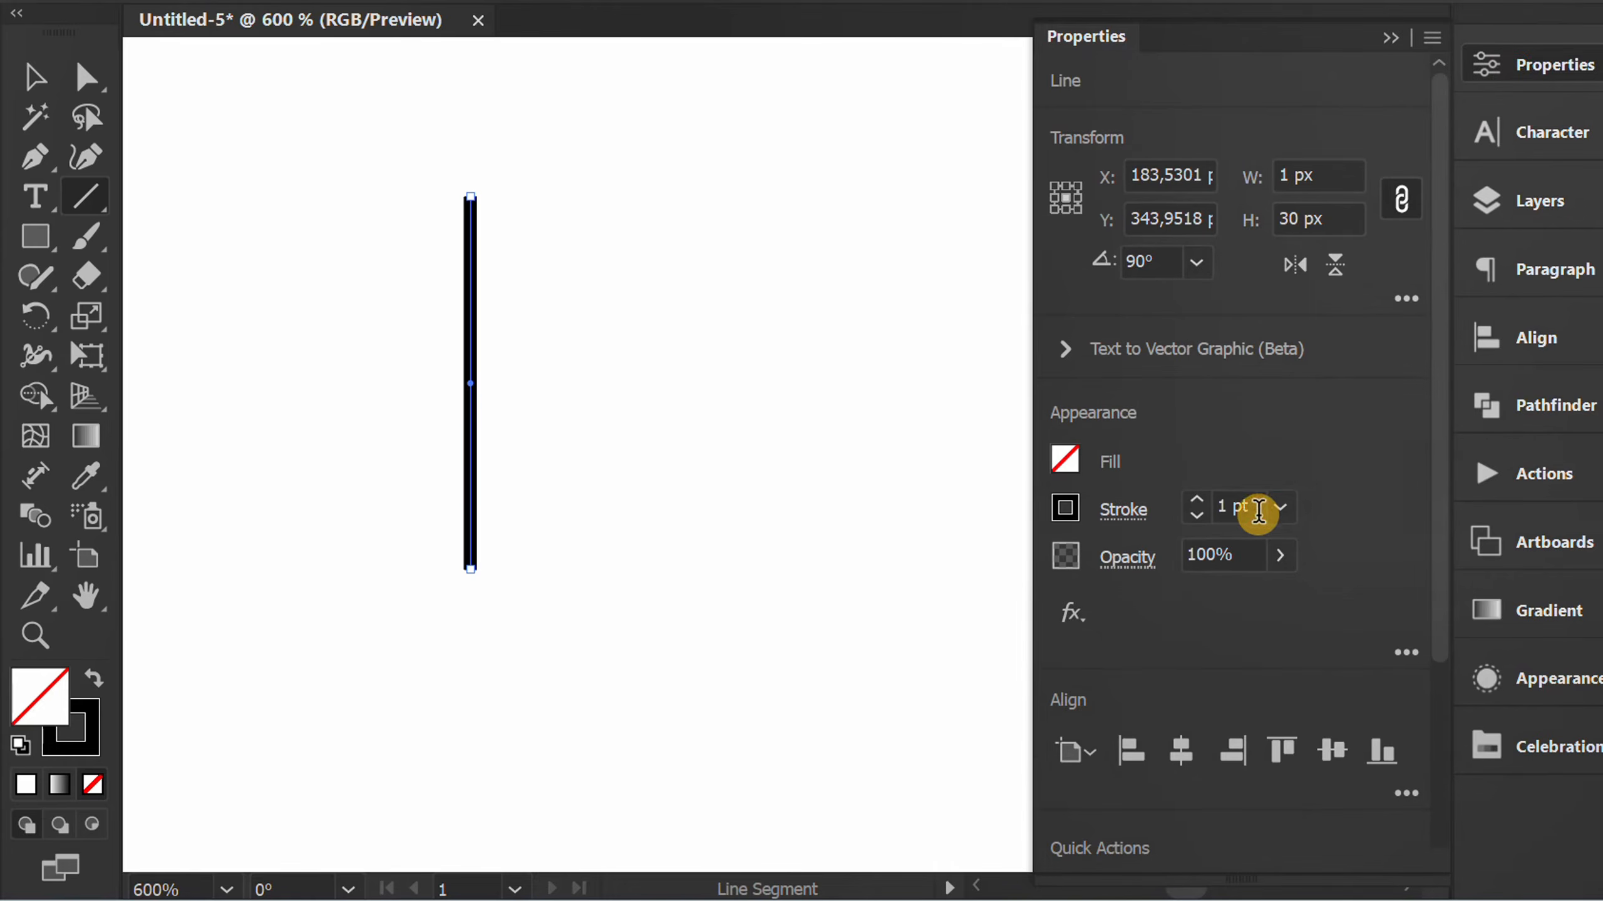
pyautogui.click(1259, 510)
pyautogui.press('Up')
pyautogui.press('Up')
pyautogui.press('Up')
pyautogui.press('Up')
pyautogui.press('Up')
pyautogui.press('Up')
pyautogui.press('Up')
pyautogui.press('Up')
pyautogui.press('Up')
pyautogui.press('Up')
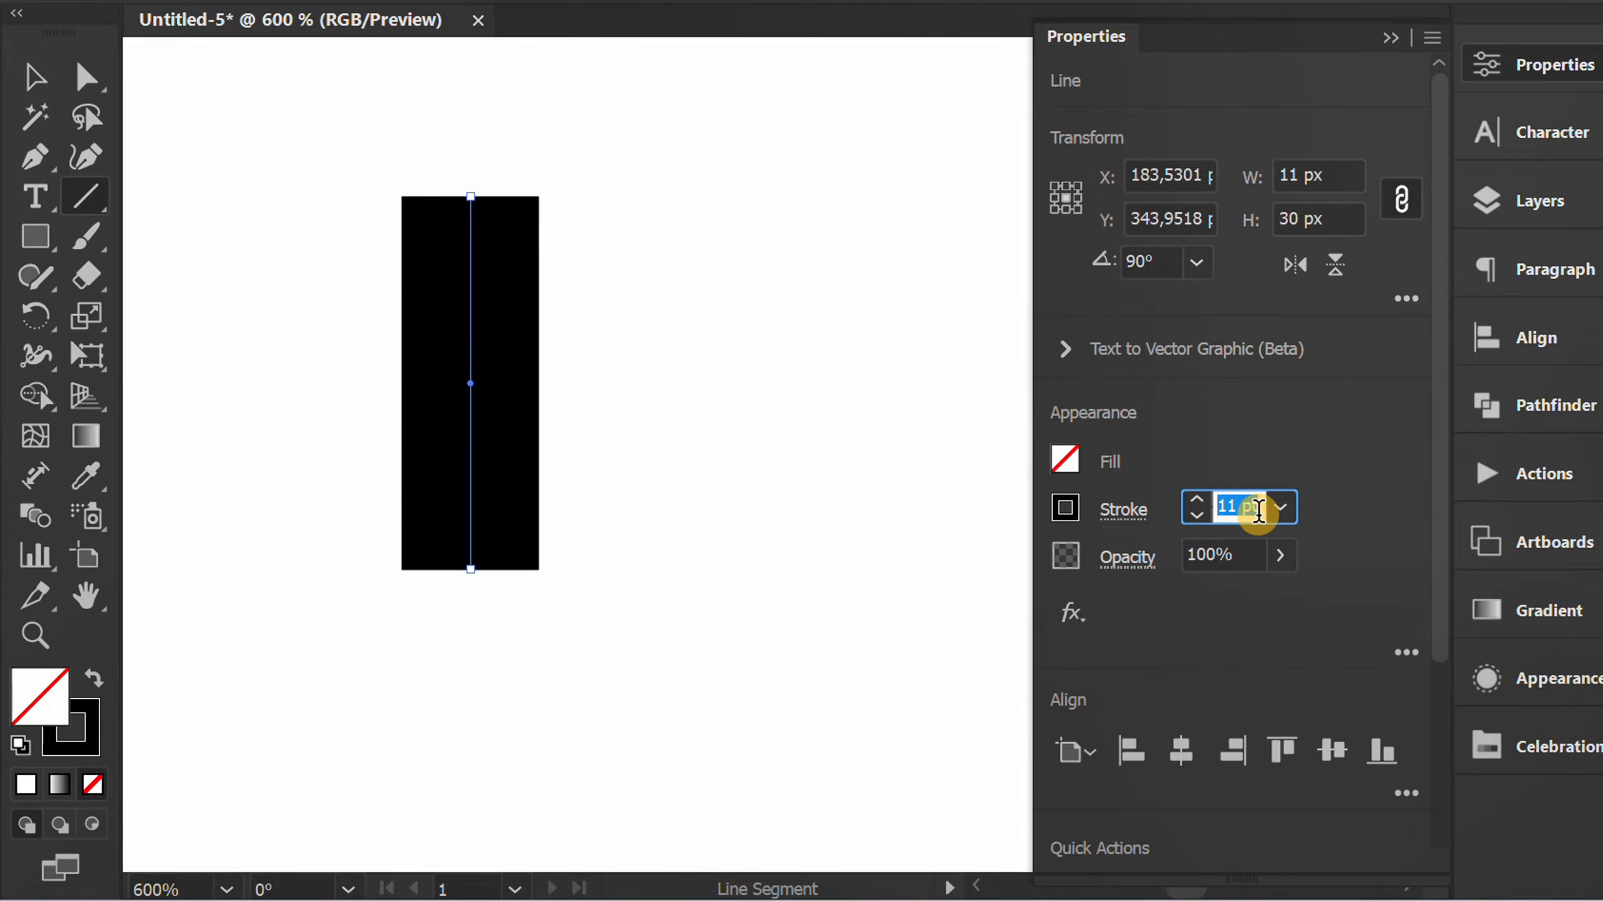
pyautogui.click(1385, 62)
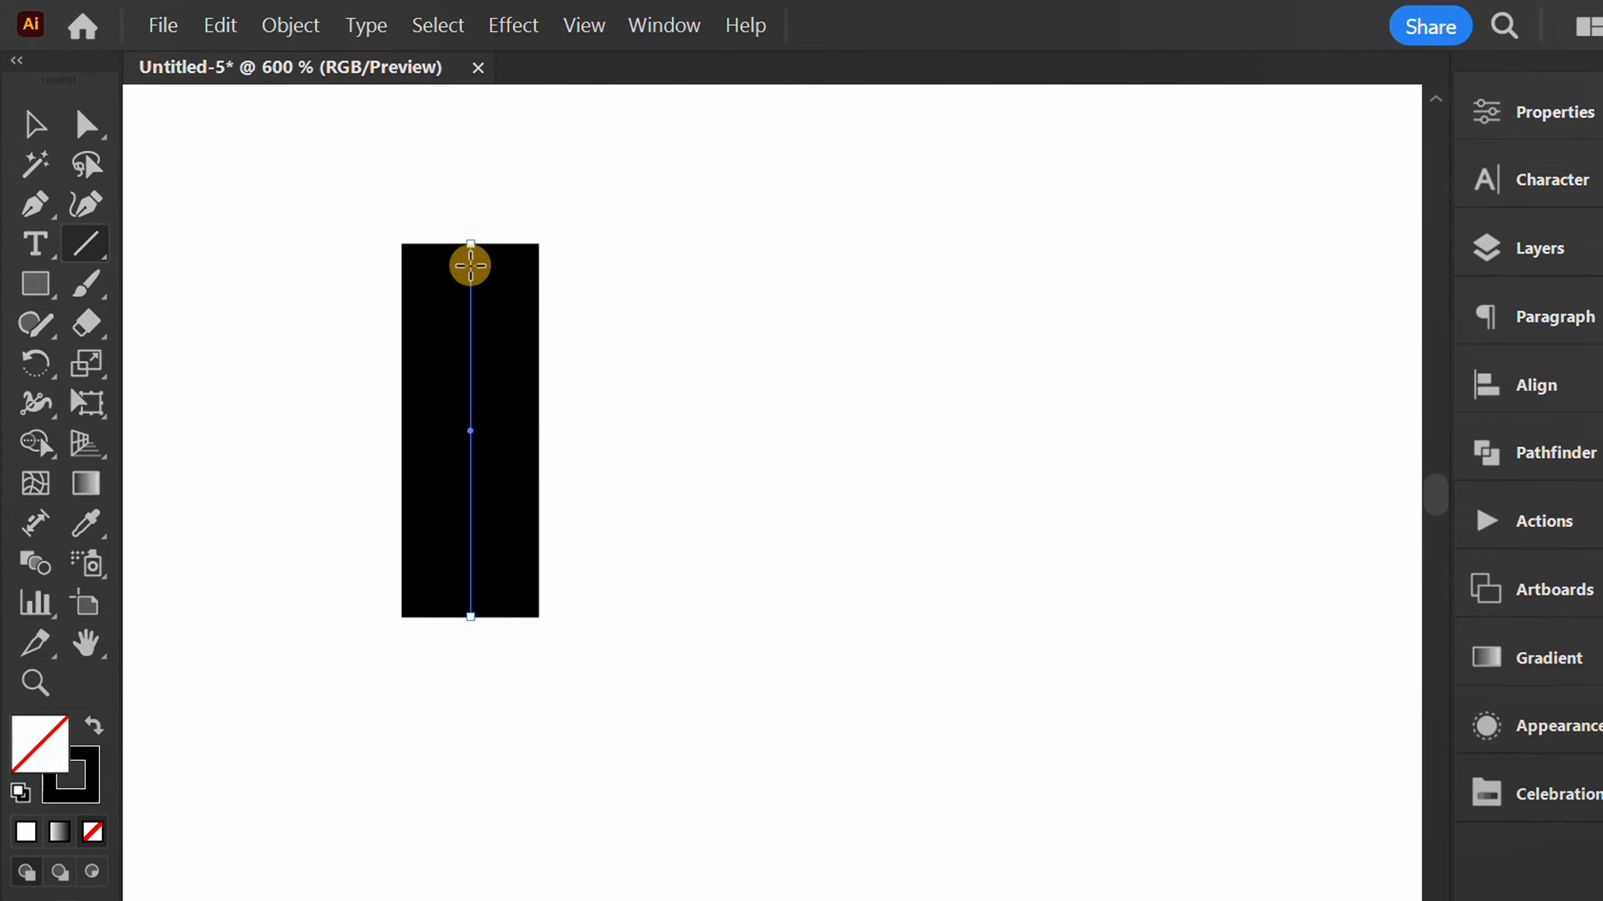
# Expand the line's appearance, and expand its fill and stroke into a solid shape.
pyautogui.click(294, 25)
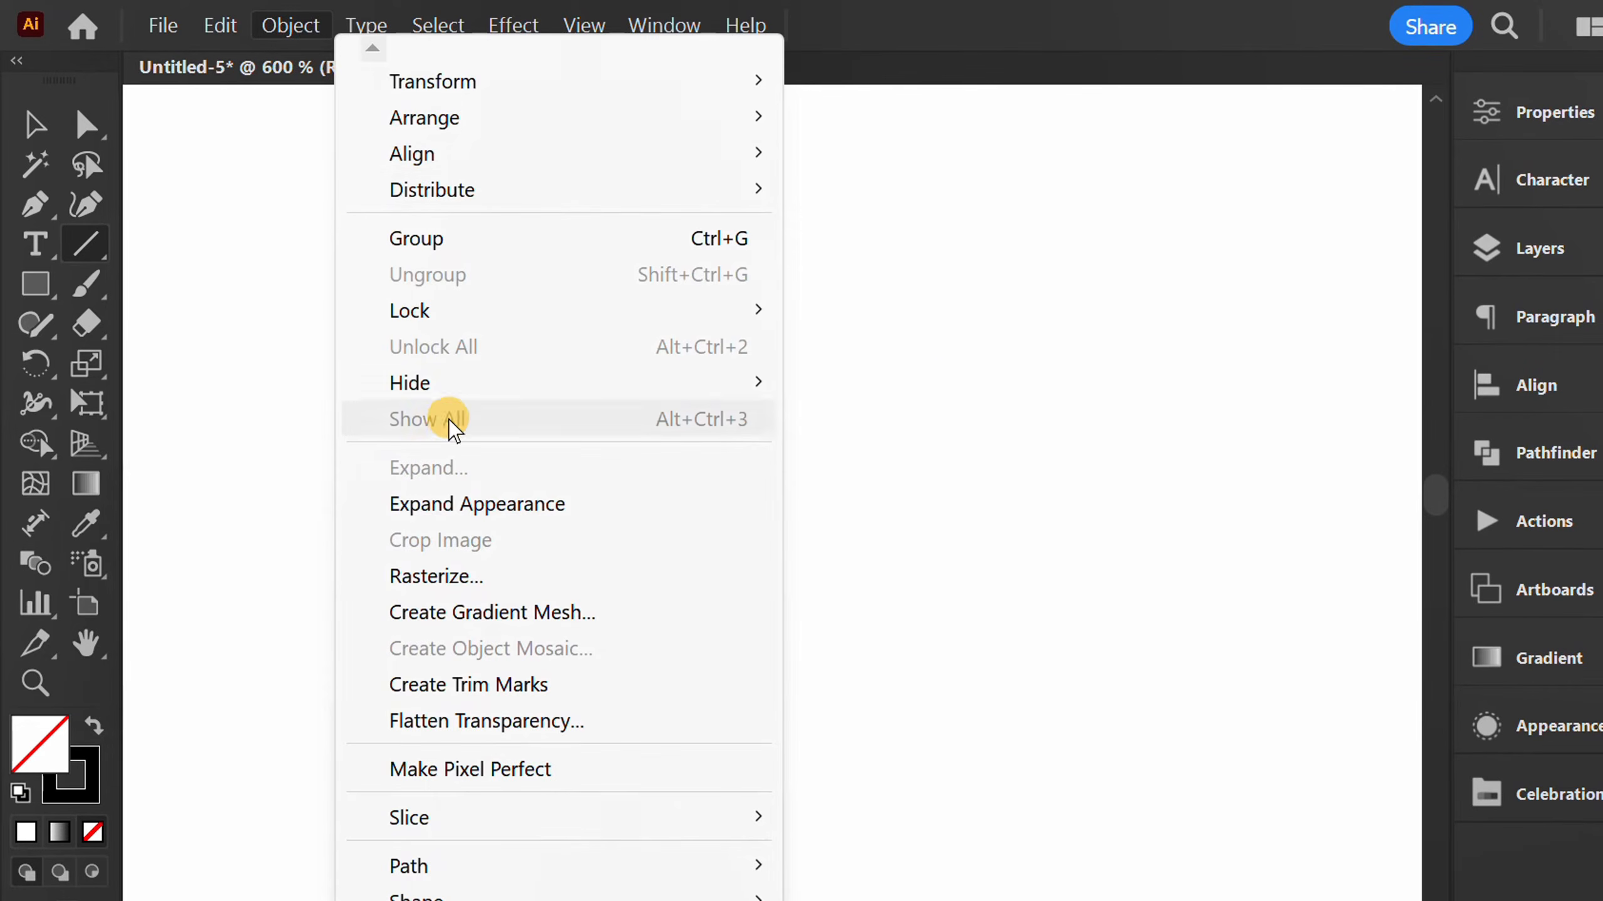
pyautogui.click(555, 504)
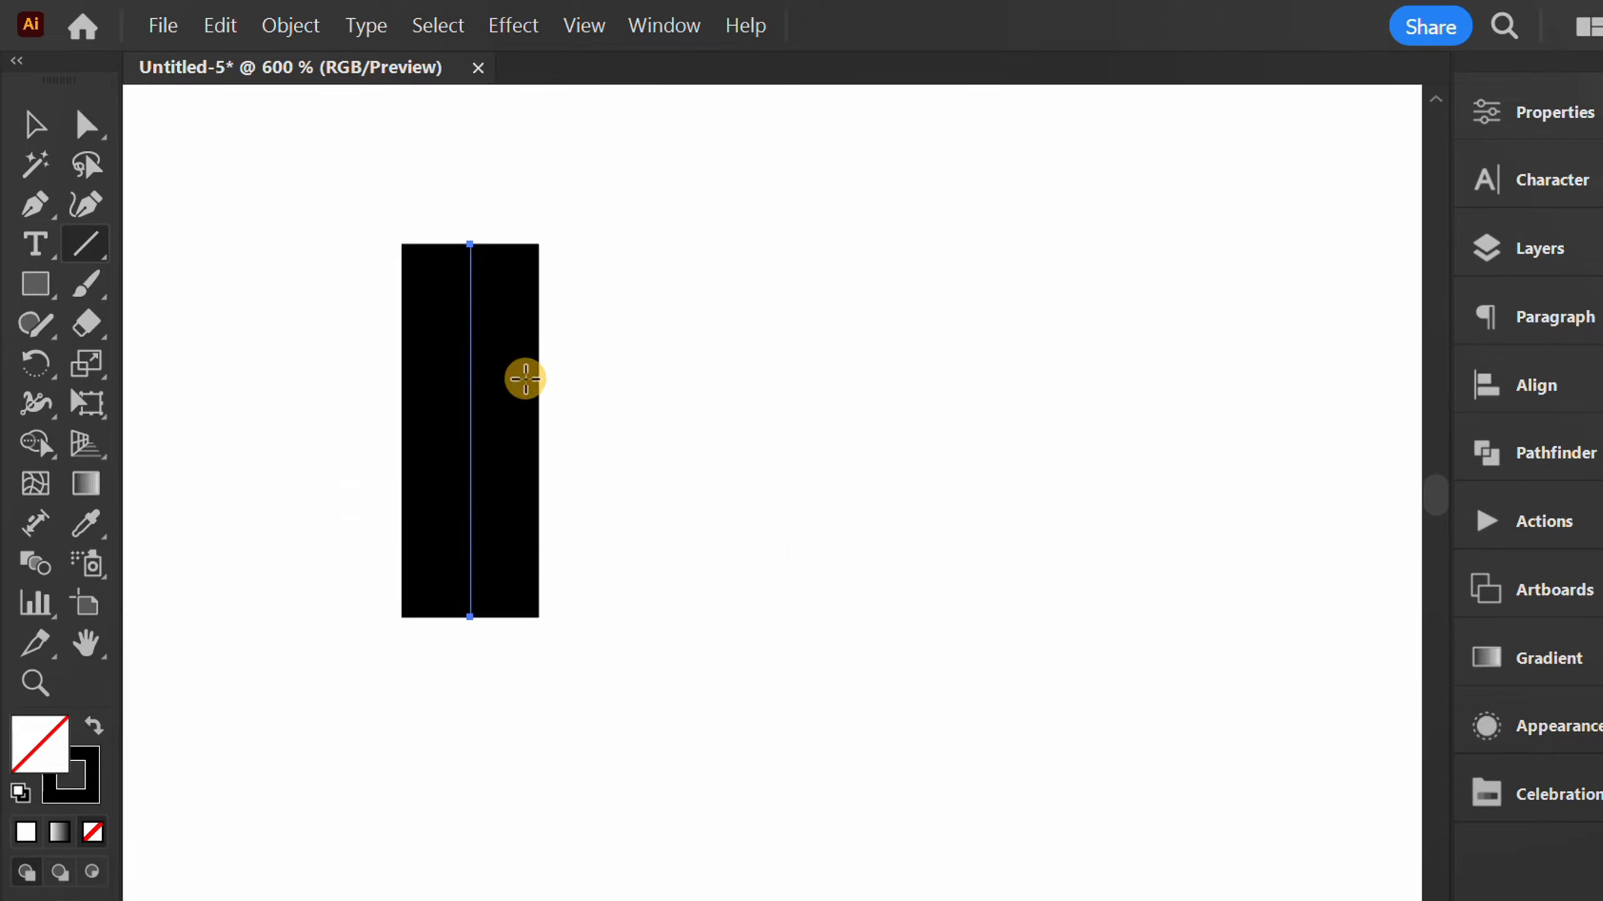
pyautogui.click(287, 28)
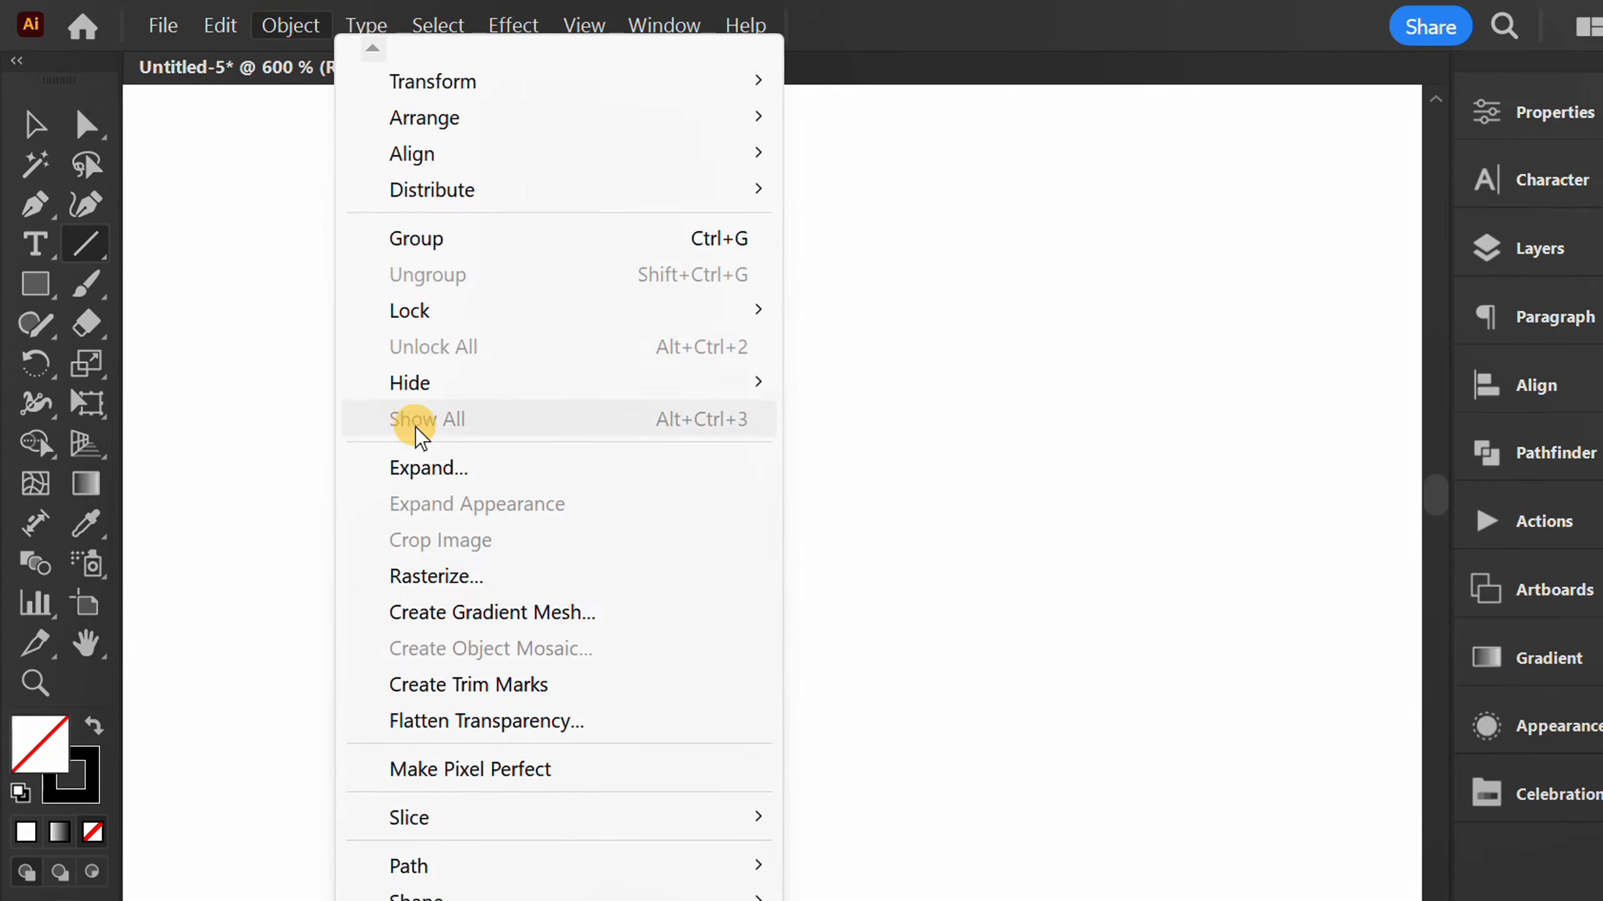
pyautogui.click(483, 467)
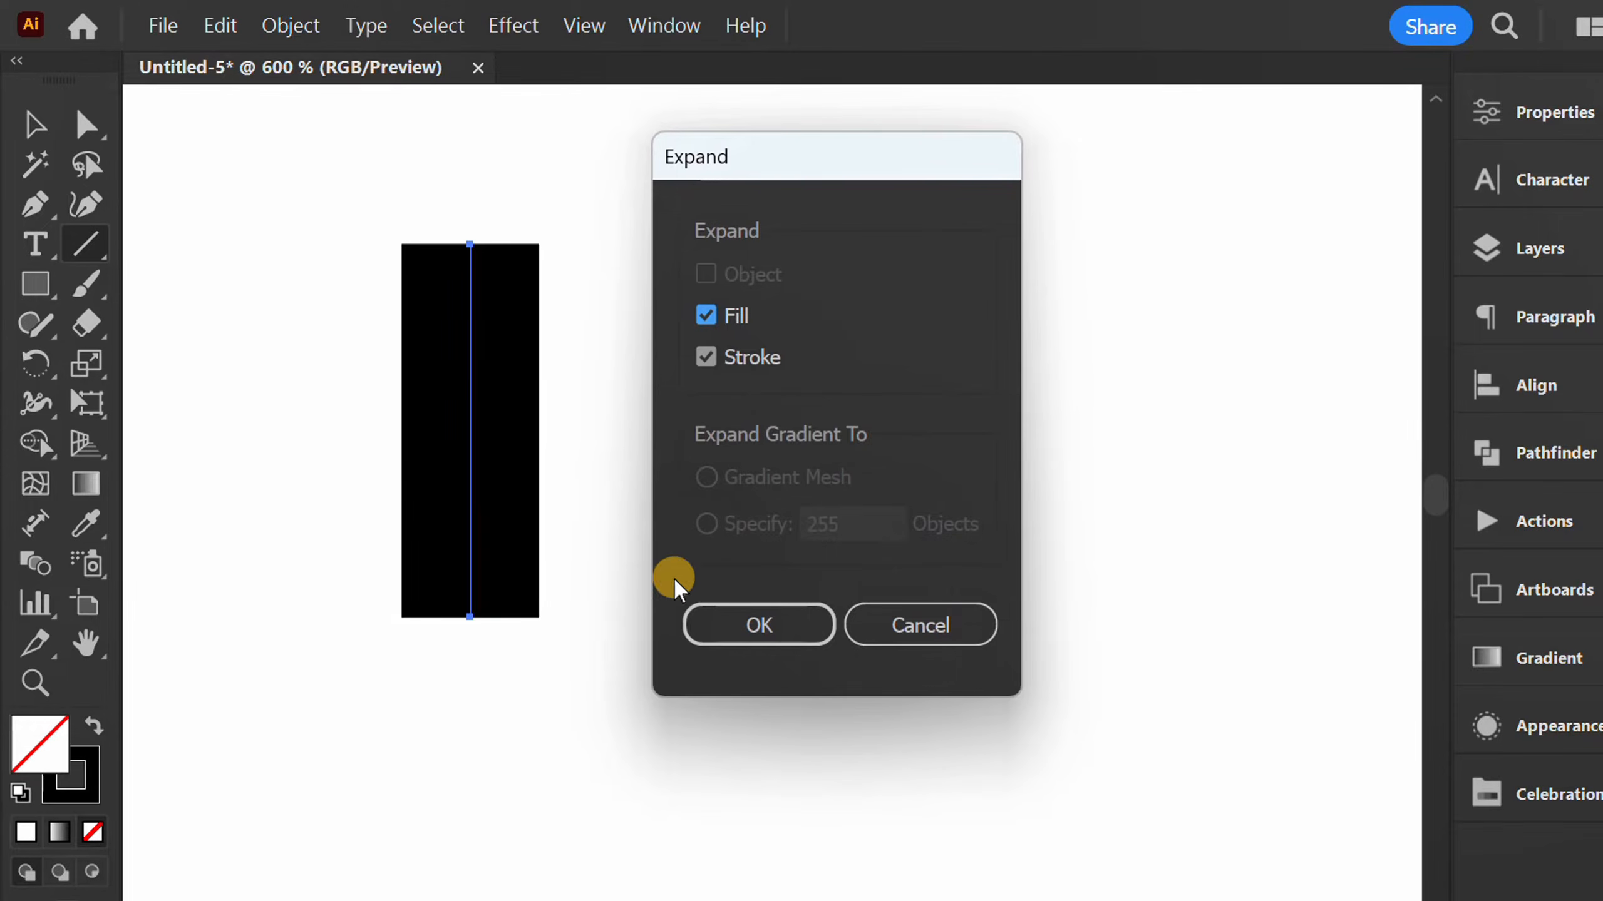
pyautogui.click(765, 628)
# Duplicate the black bar horizontally and repeat the transformation three times to make an evenly spaced row of five bars.
pyautogui.scroll(-3, 357, 515)
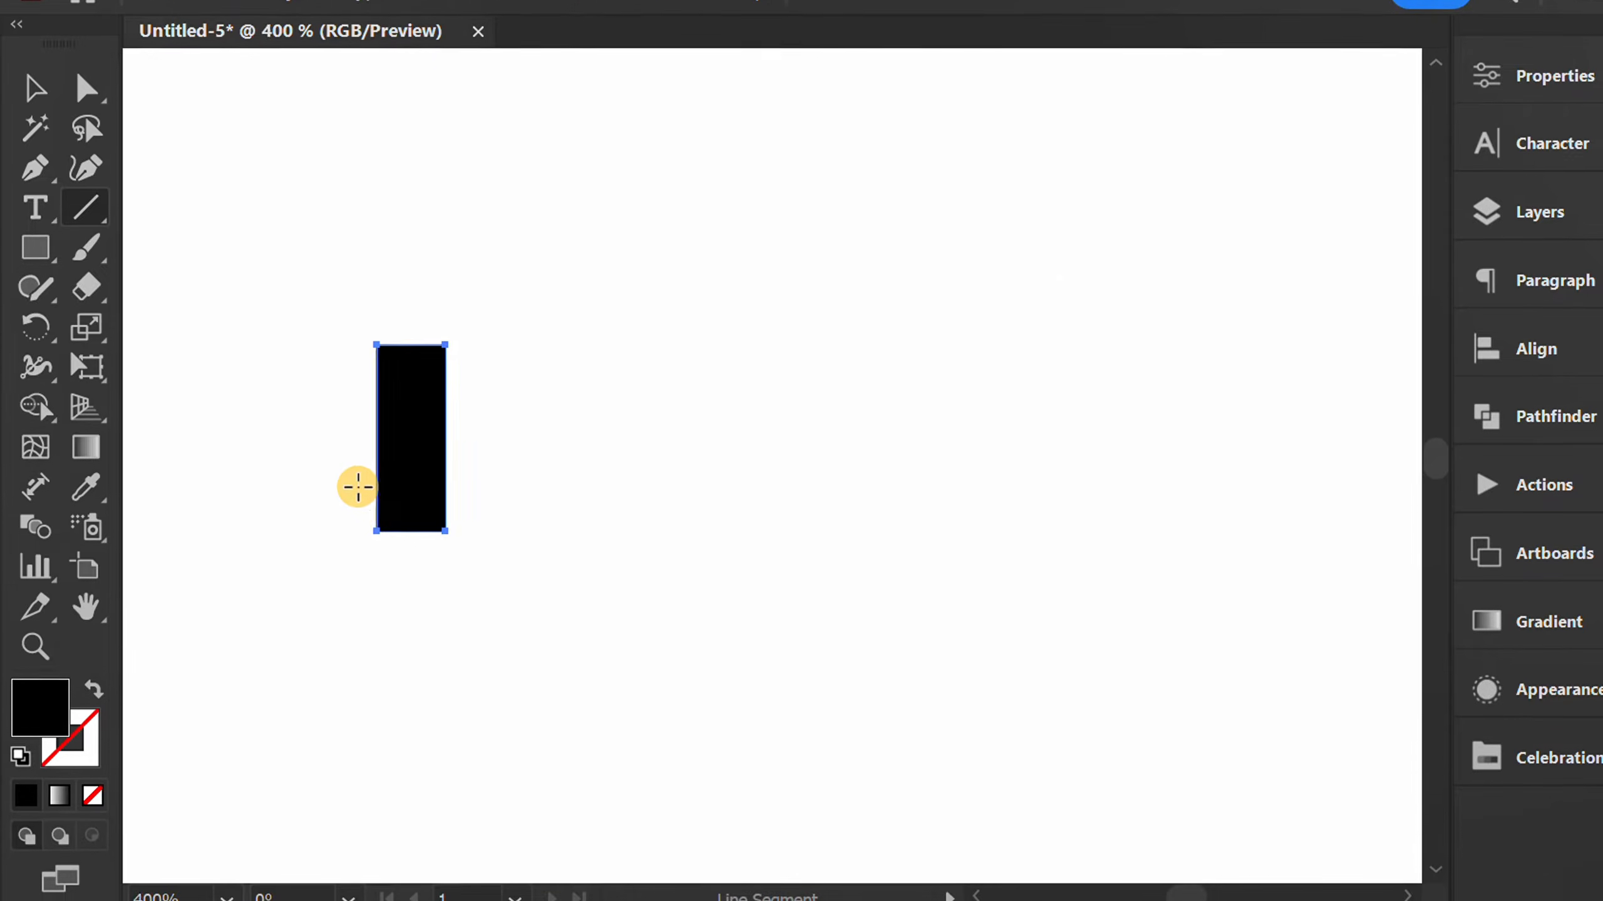
pyautogui.press('v')
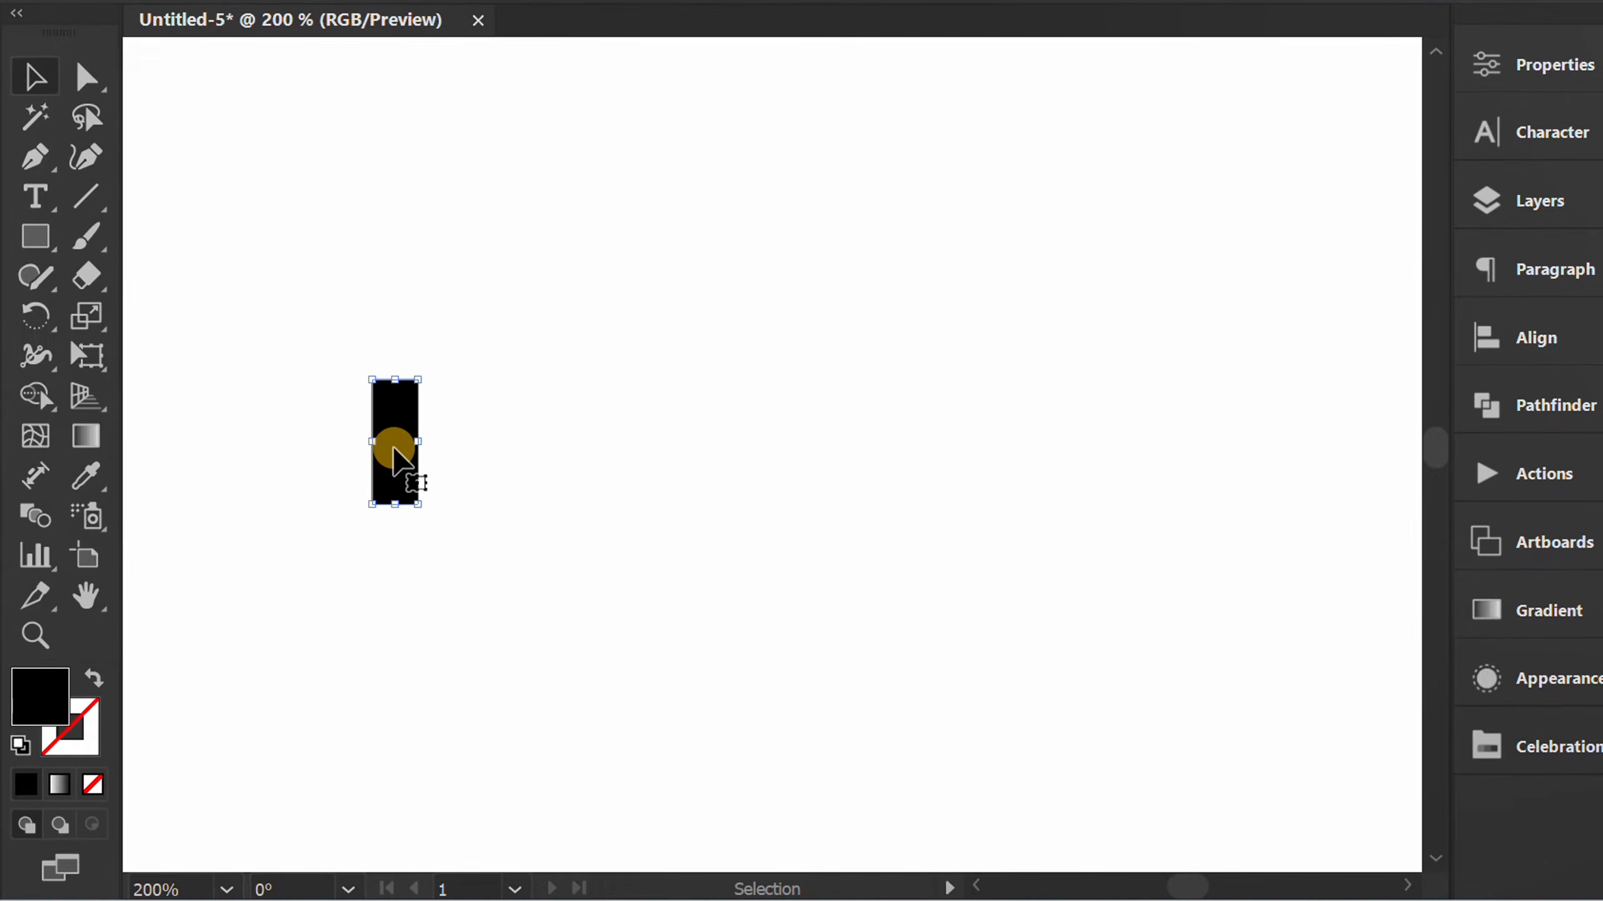
pyautogui.moveTo(393, 448); pyautogui.dragTo(540, 448)
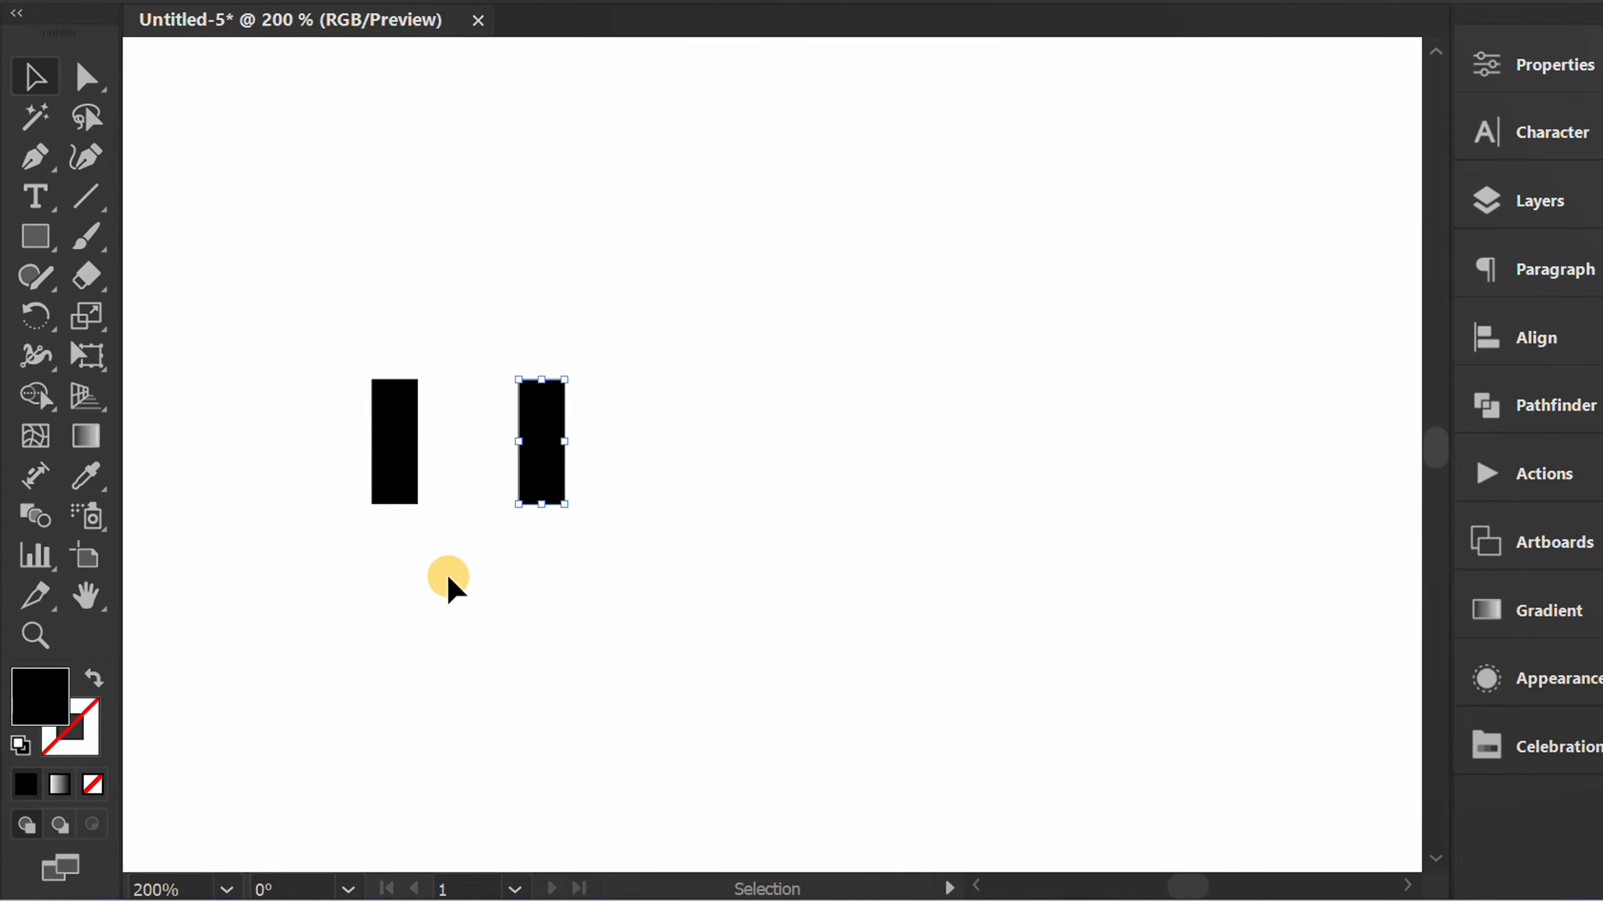
pyautogui.hotkey('ctrl', 'd')
pyautogui.hotkey('ctrl', 'd')
pyautogui.hotkey('ctrl', 'd')
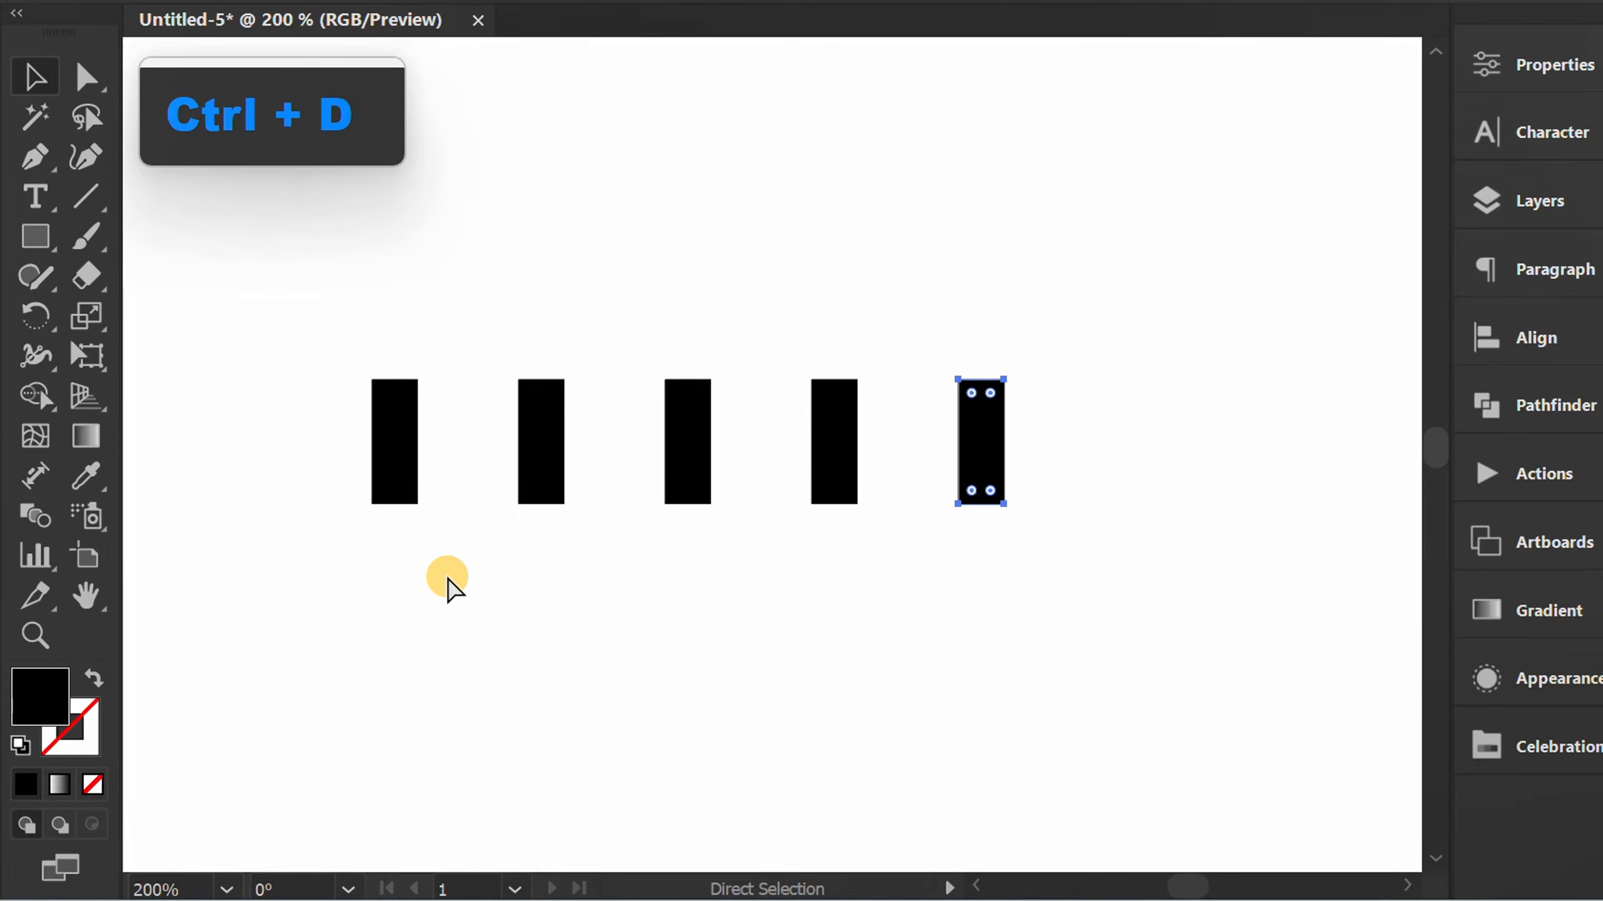
pyautogui.click(447, 582)
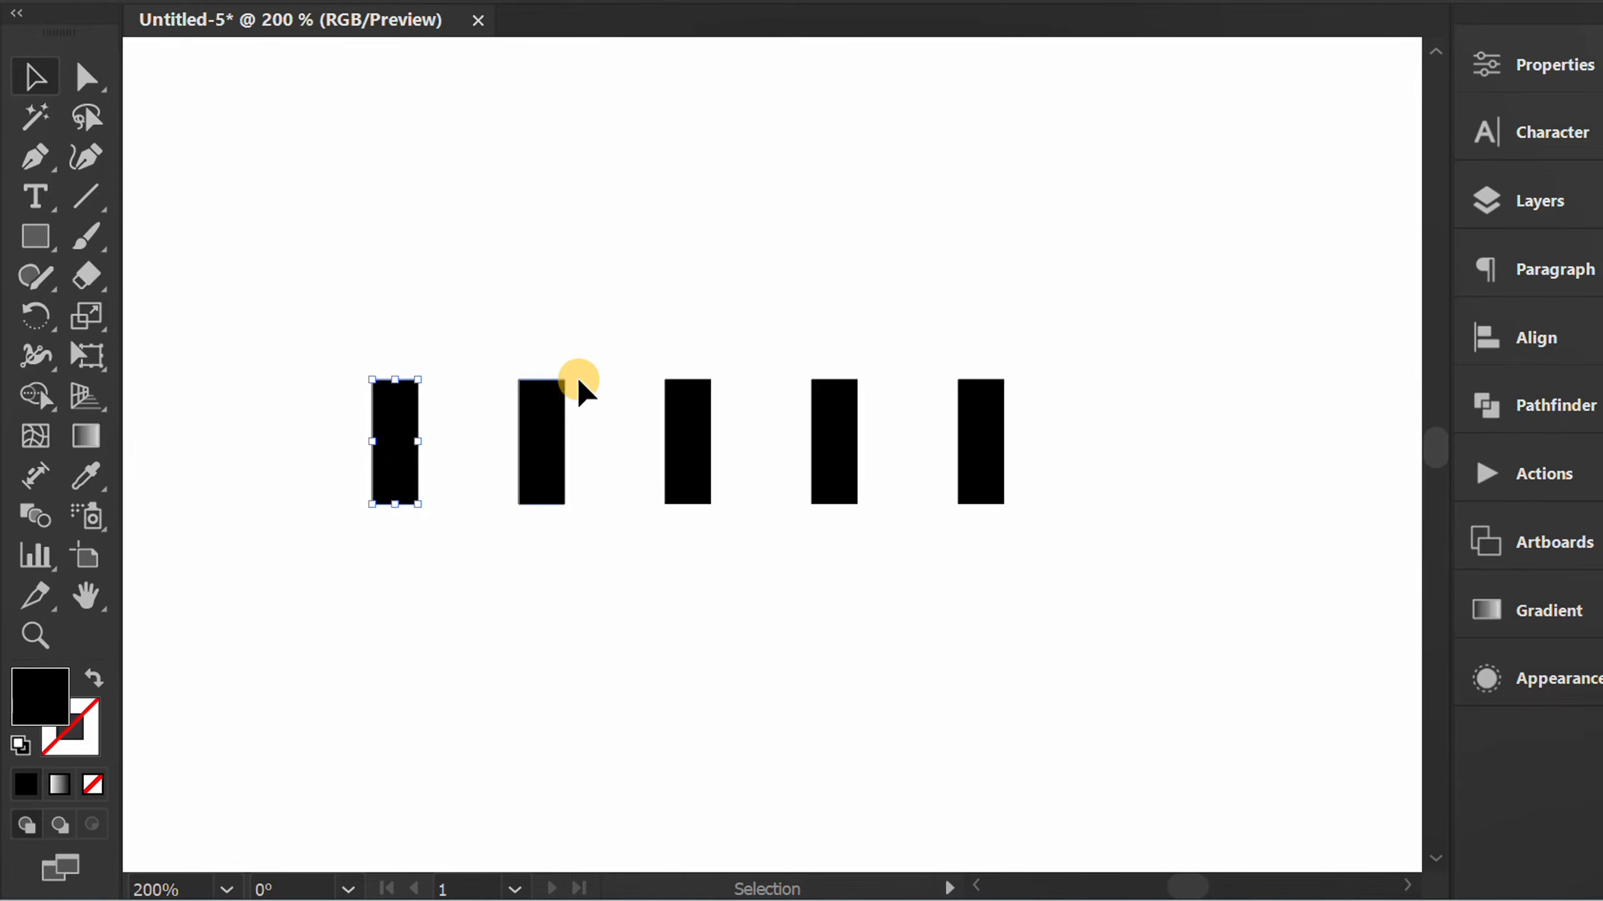
# Load the Celebration swatch library and fill the first bar with its golden yellow.
pyautogui.click(1548, 66)
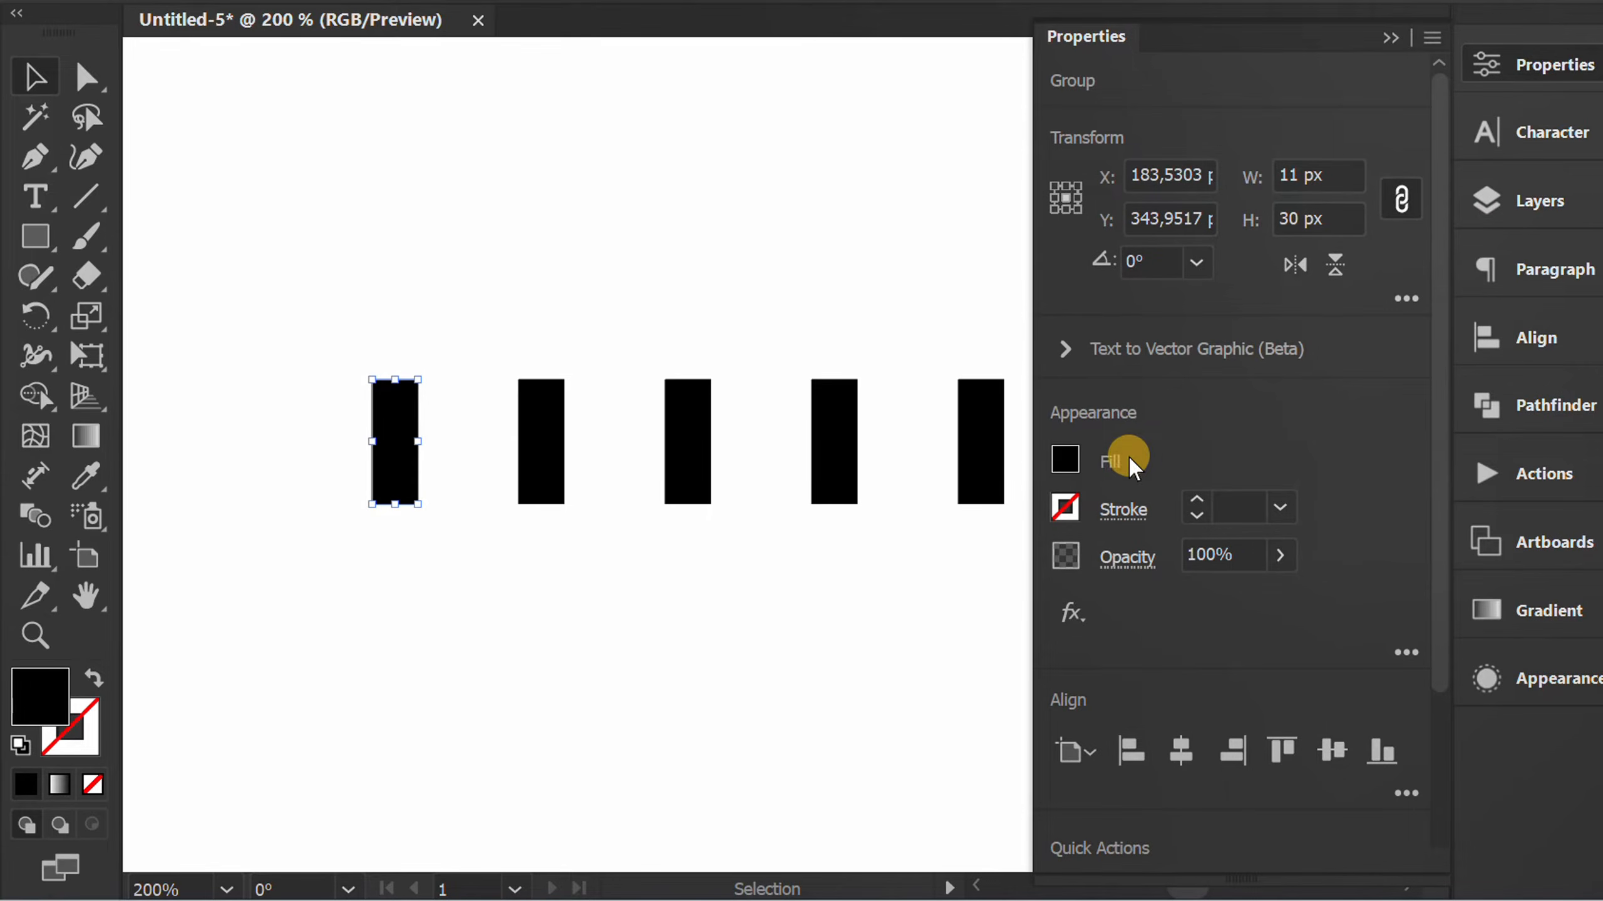
pyautogui.click(1065, 459)
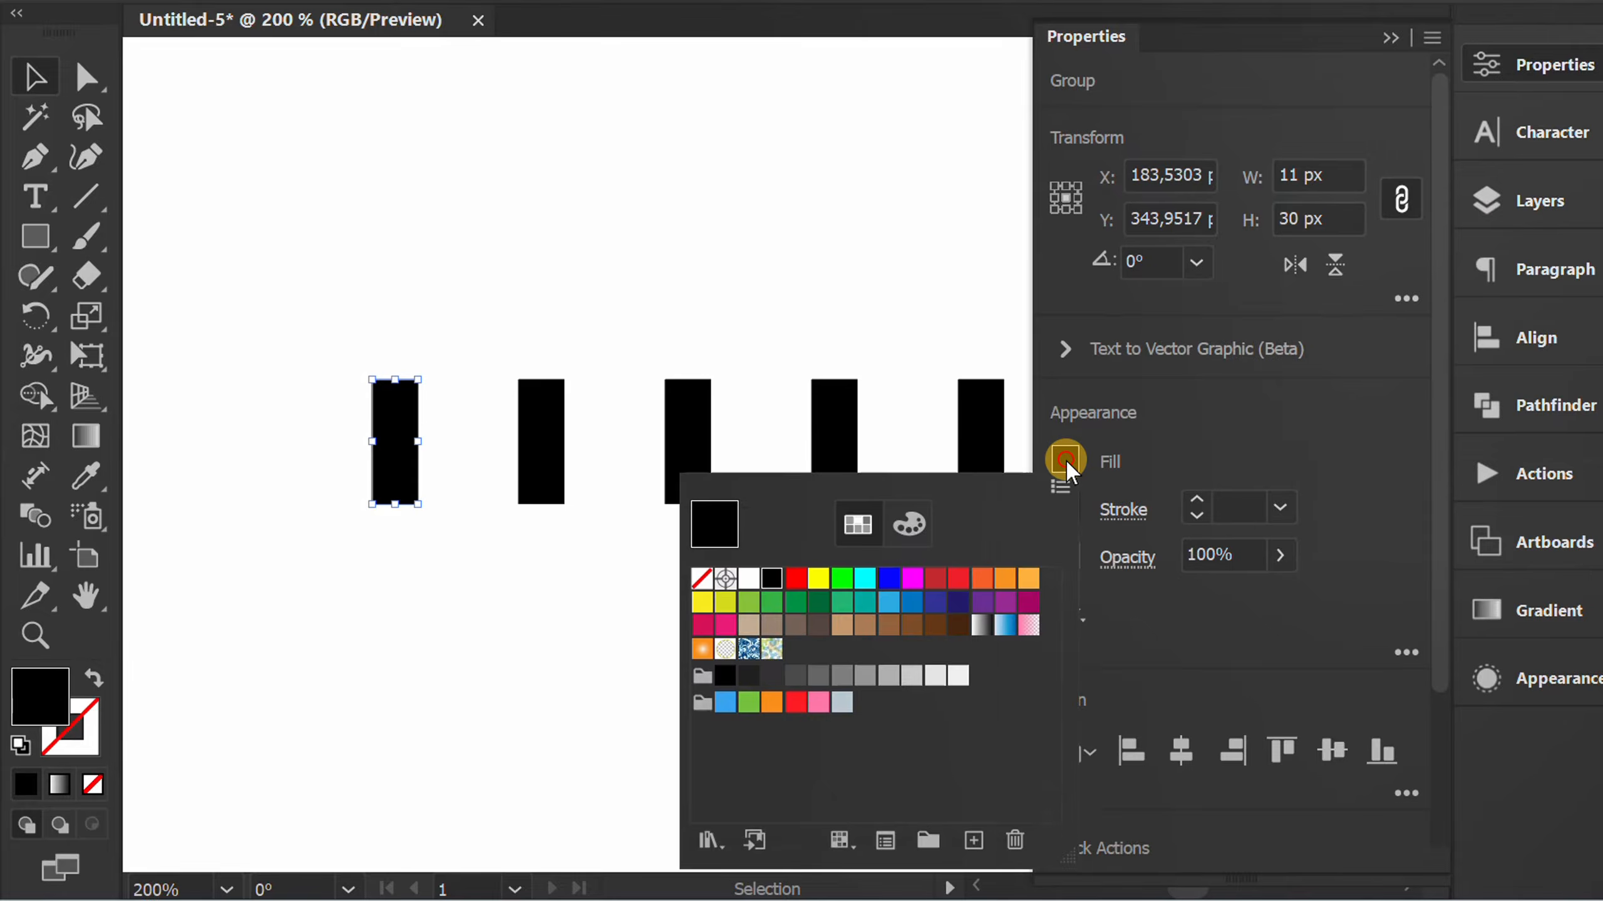
pyautogui.click(707, 841)
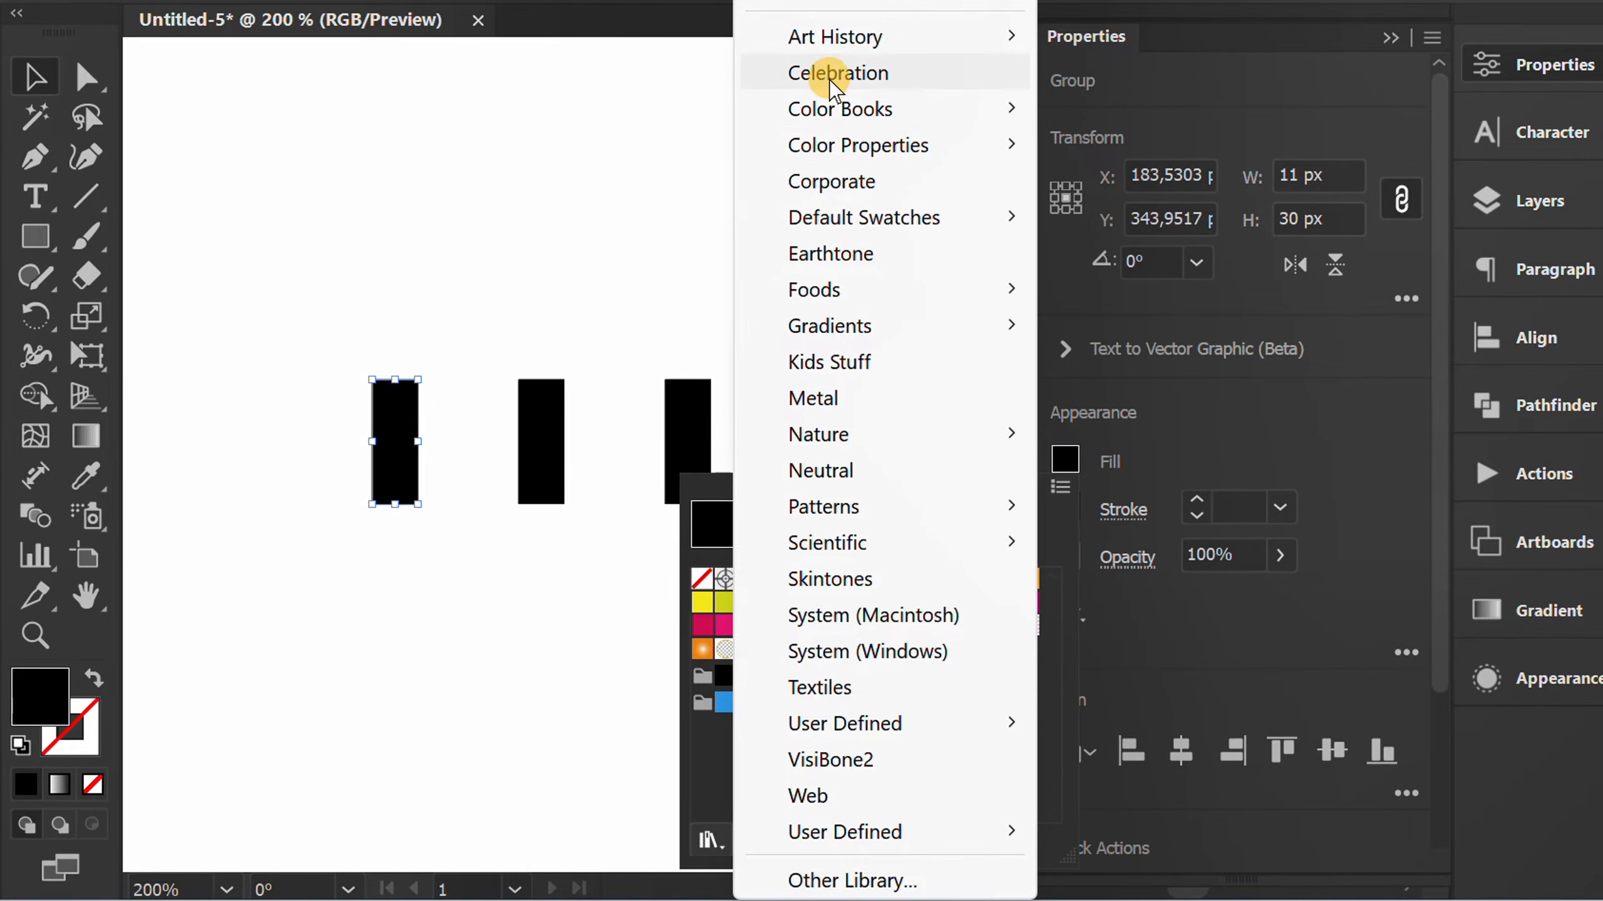
pyautogui.click(902, 70)
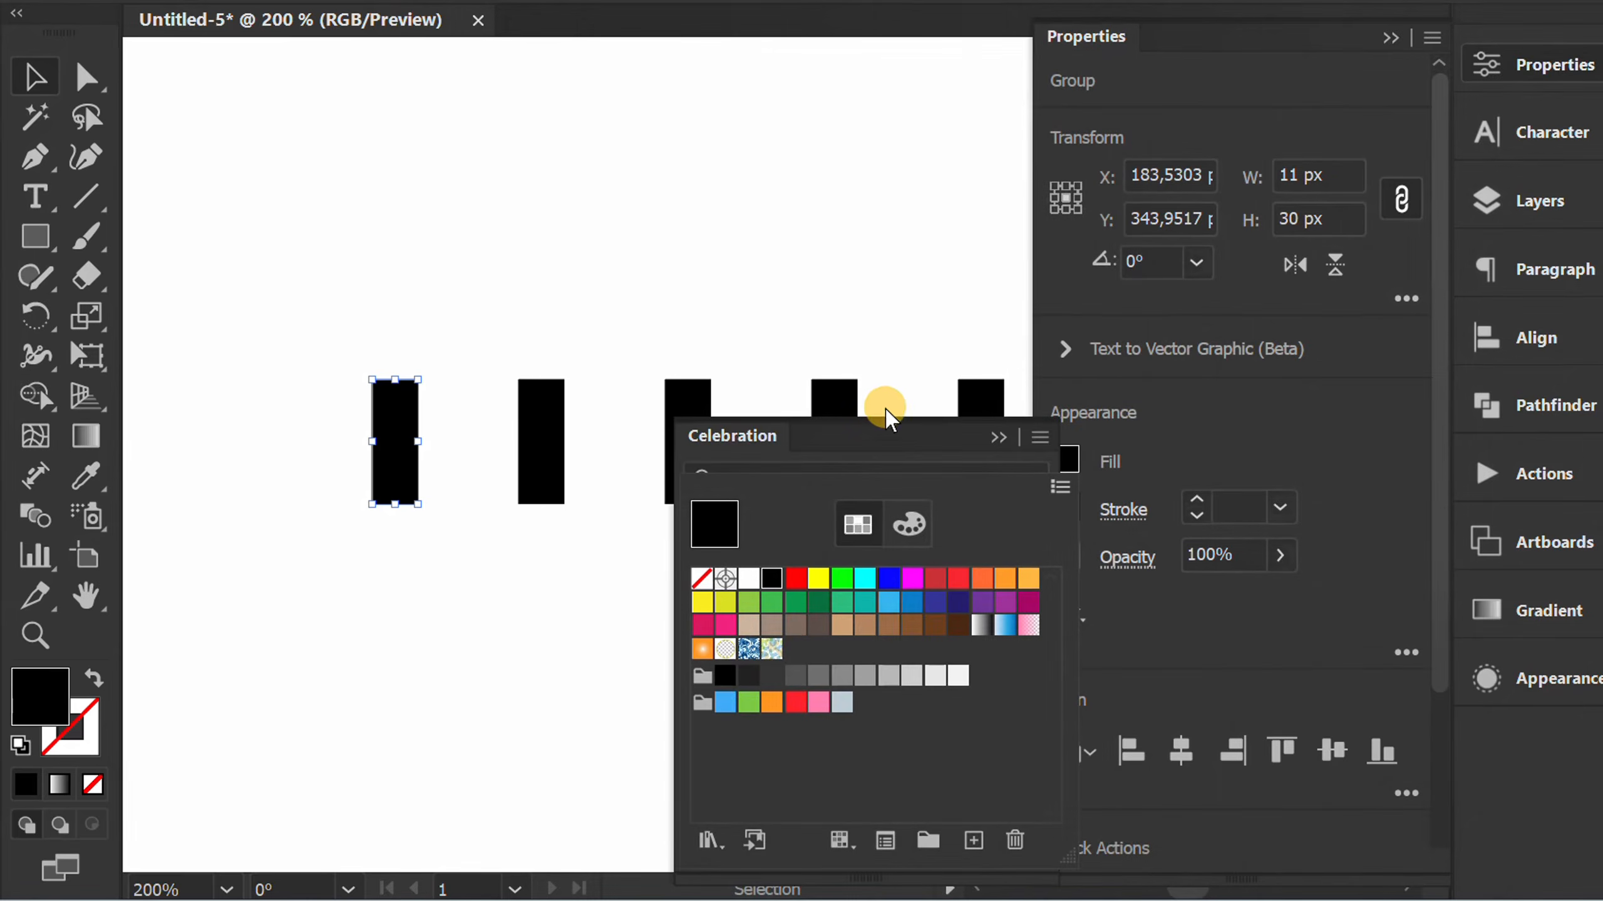
pyautogui.moveTo(886, 433); pyautogui.dragTo(1051, 243)
pyautogui.click(952, 587)
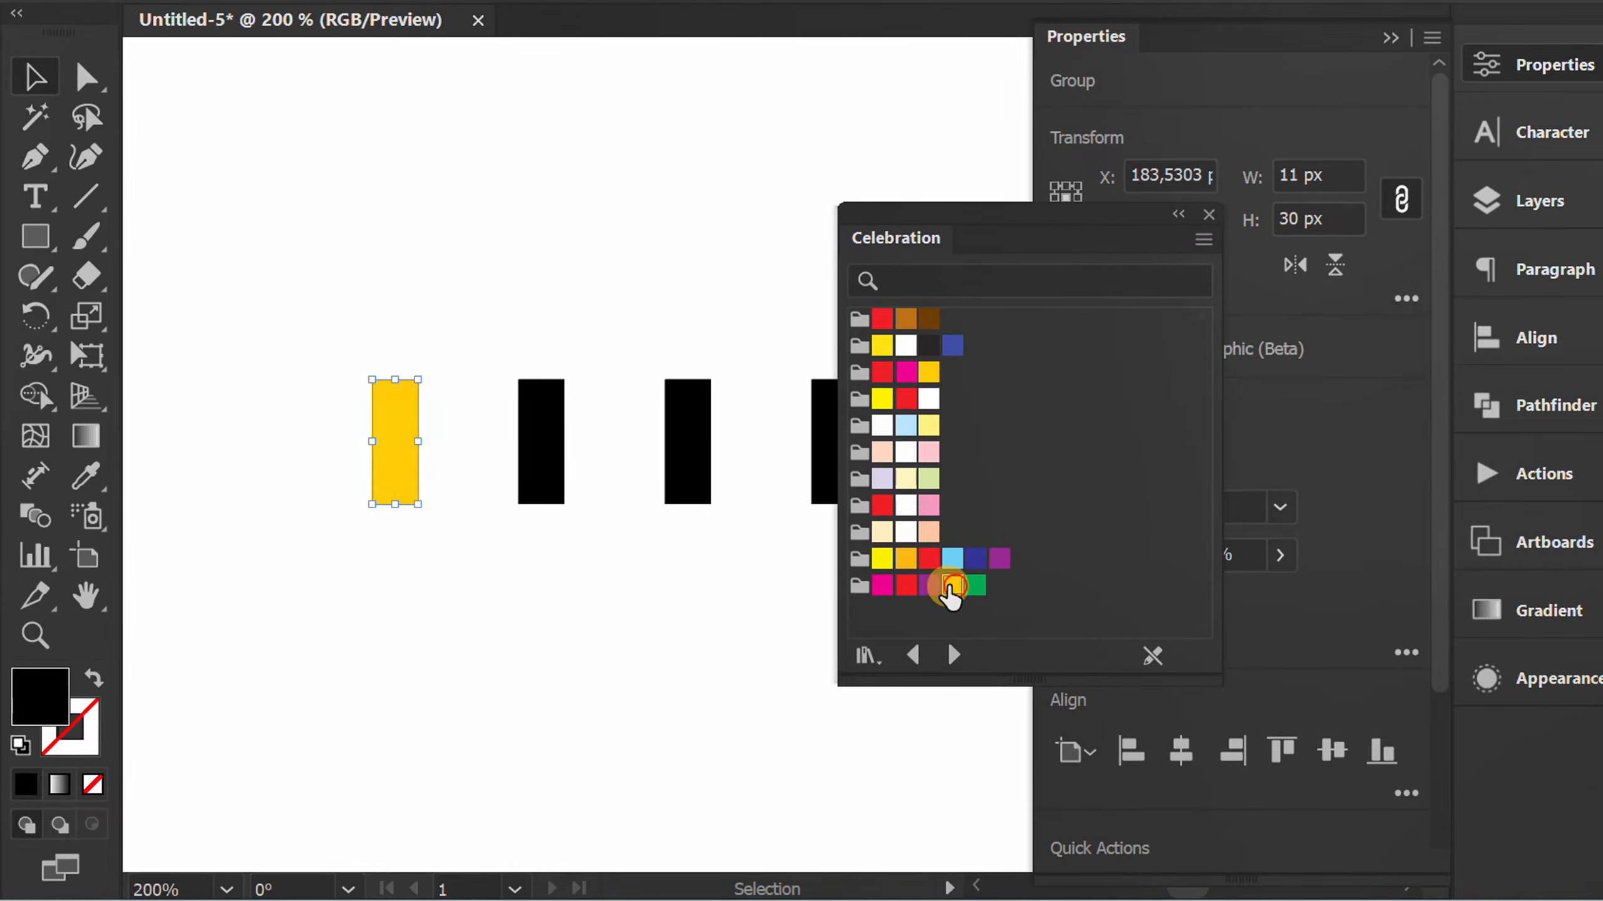
# Fill the second bar with peach and the third with light blue from the Celebration swatches.
pyautogui.click(541, 427)
pyautogui.click(929, 532)
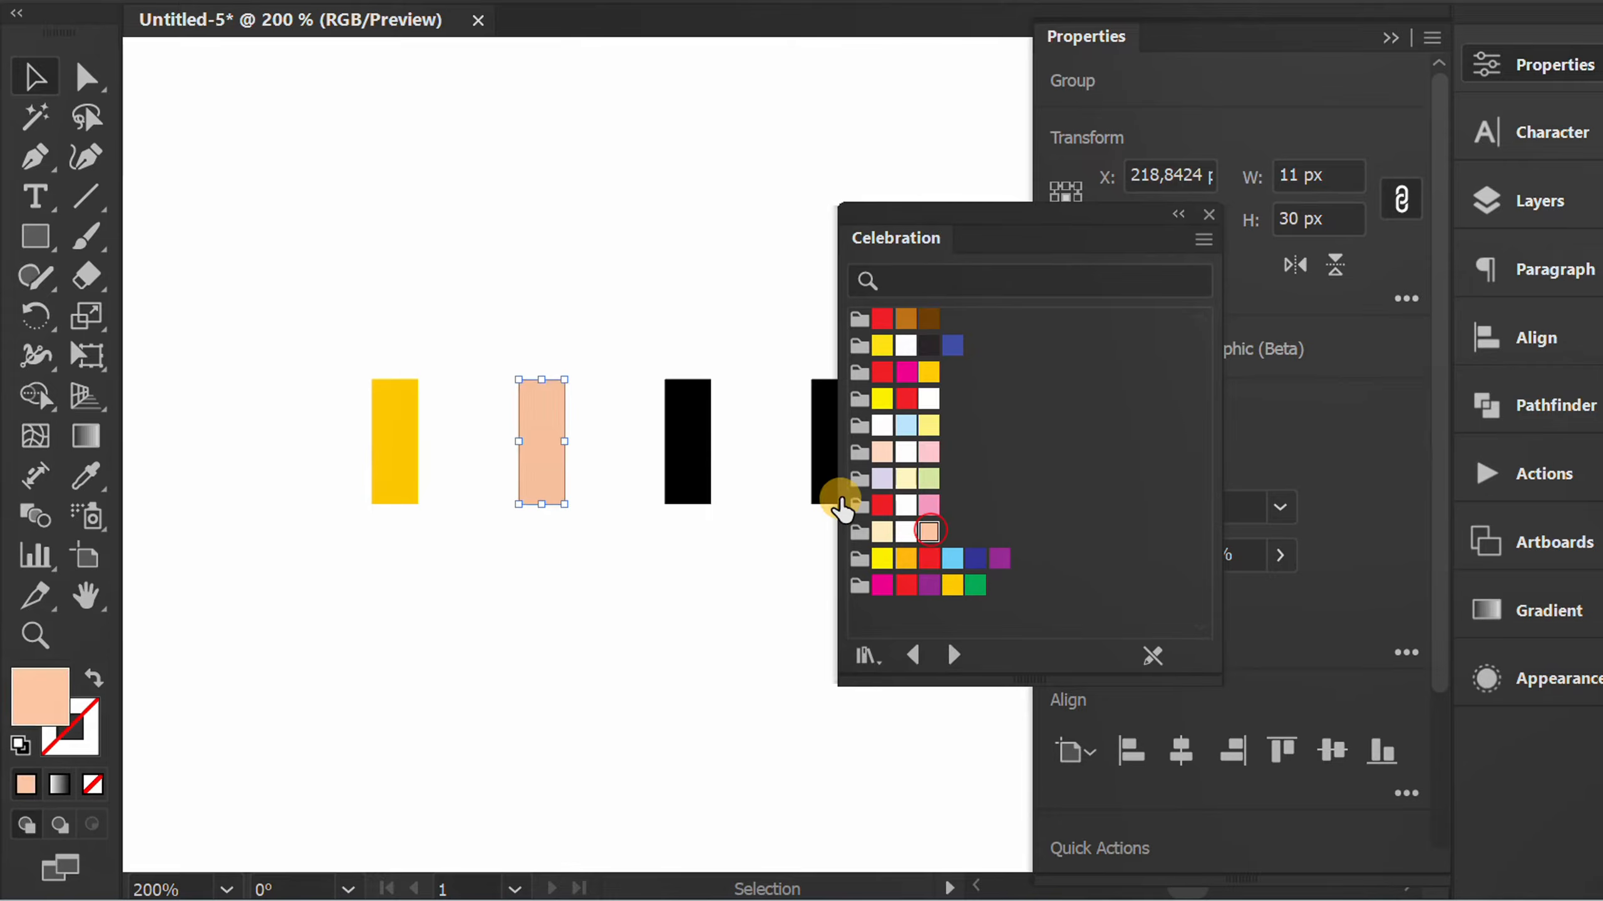
pyautogui.click(713, 322)
pyautogui.click(688, 421)
pyautogui.click(906, 430)
# Fill the fourth bar with light green and the fifth with pale lavender from the Celebration swatches, and put the swatch library away.
pyautogui.scroll(-2, 599, 616)
pyautogui.press('space')
pyautogui.moveTo(699, 645); pyautogui.dragTo(546, 578)
pyautogui.click(559, 463)
pyautogui.click(929, 478)
pyautogui.click(634, 461)
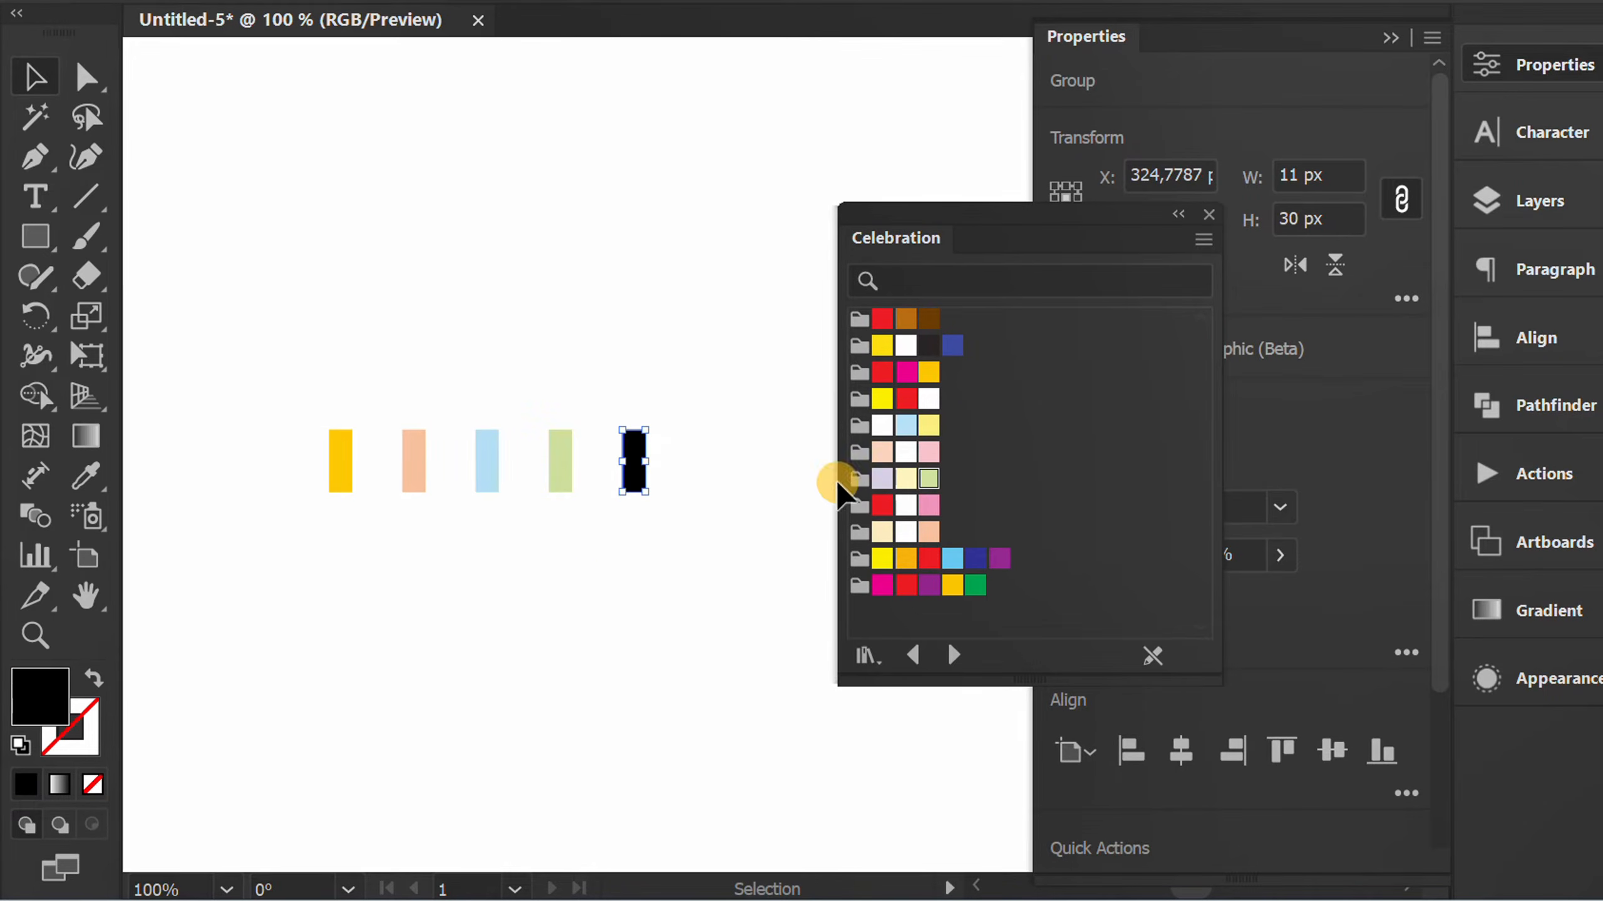
pyautogui.click(882, 478)
pyautogui.click(576, 567)
pyautogui.moveTo(988, 213); pyautogui.dragTo(1538, 745)
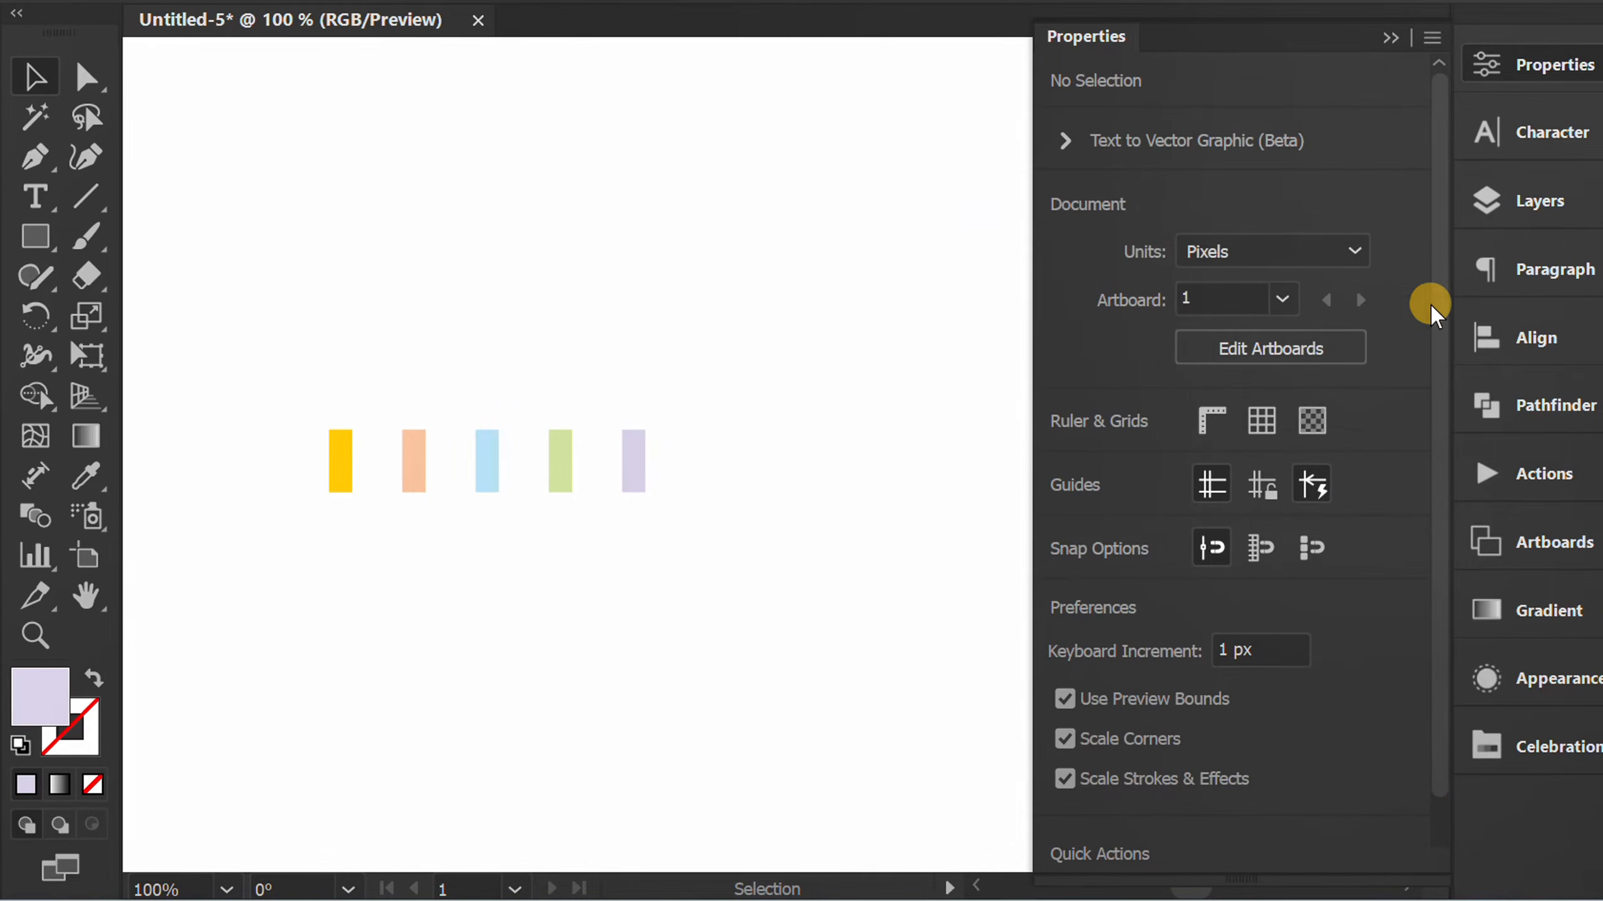
pyautogui.click(1385, 41)
# Select all five coloured bars and duplicate the row straight below the original.
pyautogui.scroll(2, 368, 583)
pyautogui.moveTo(366, 587); pyautogui.dragTo(481, 497)
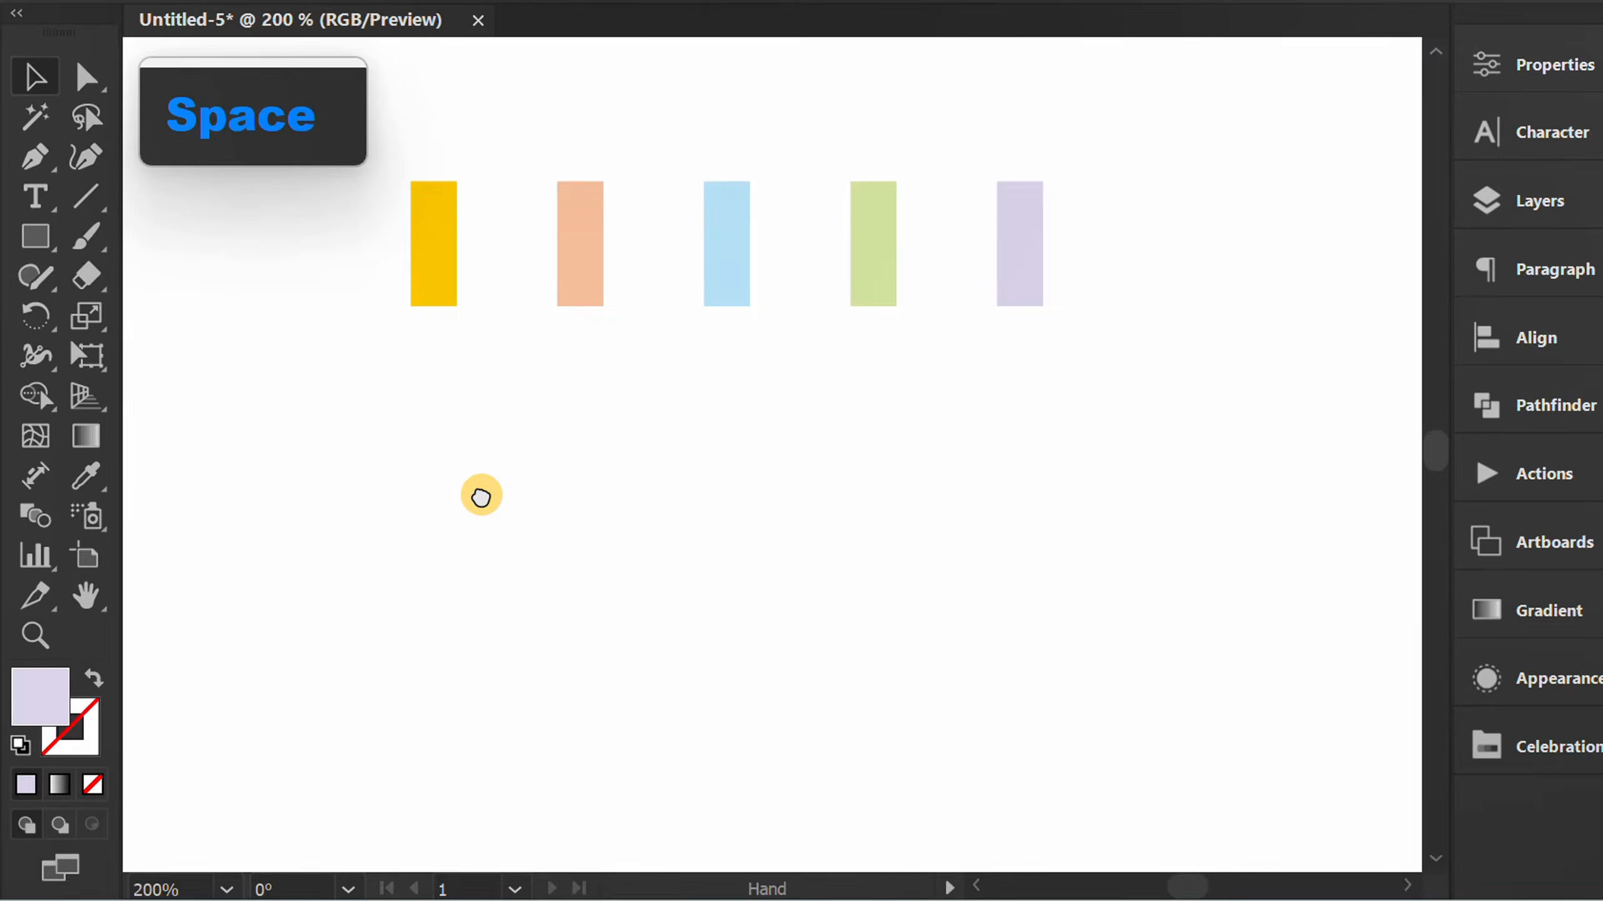
pyautogui.moveTo(1129, 132); pyautogui.dragTo(336, 408)
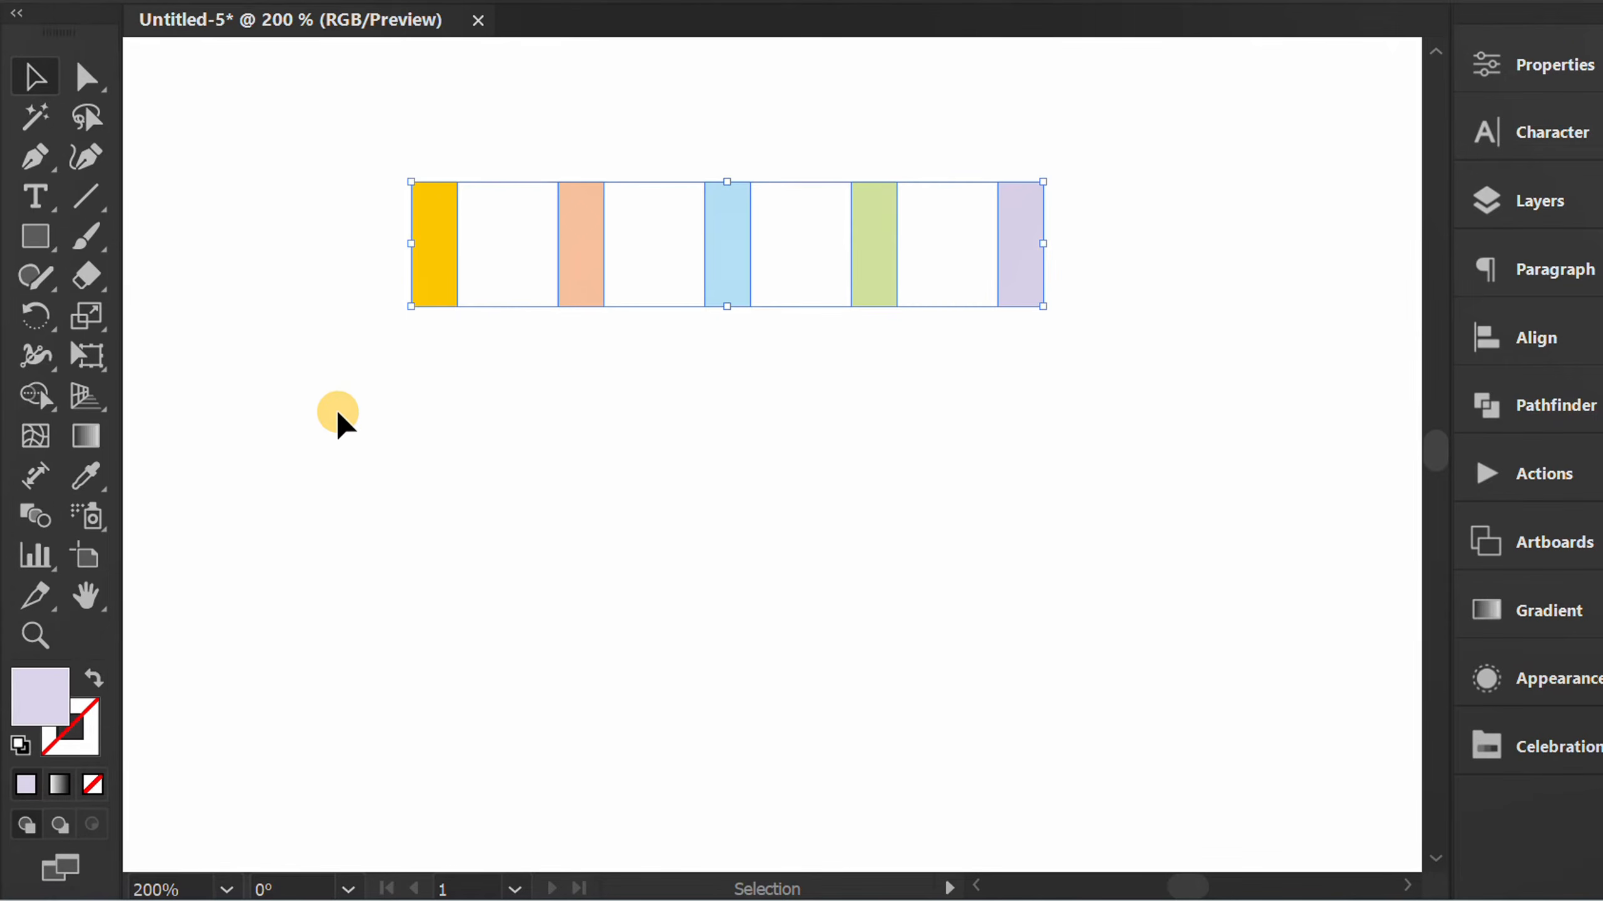
pyautogui.moveTo(432, 240); pyautogui.dragTo(416, 492)
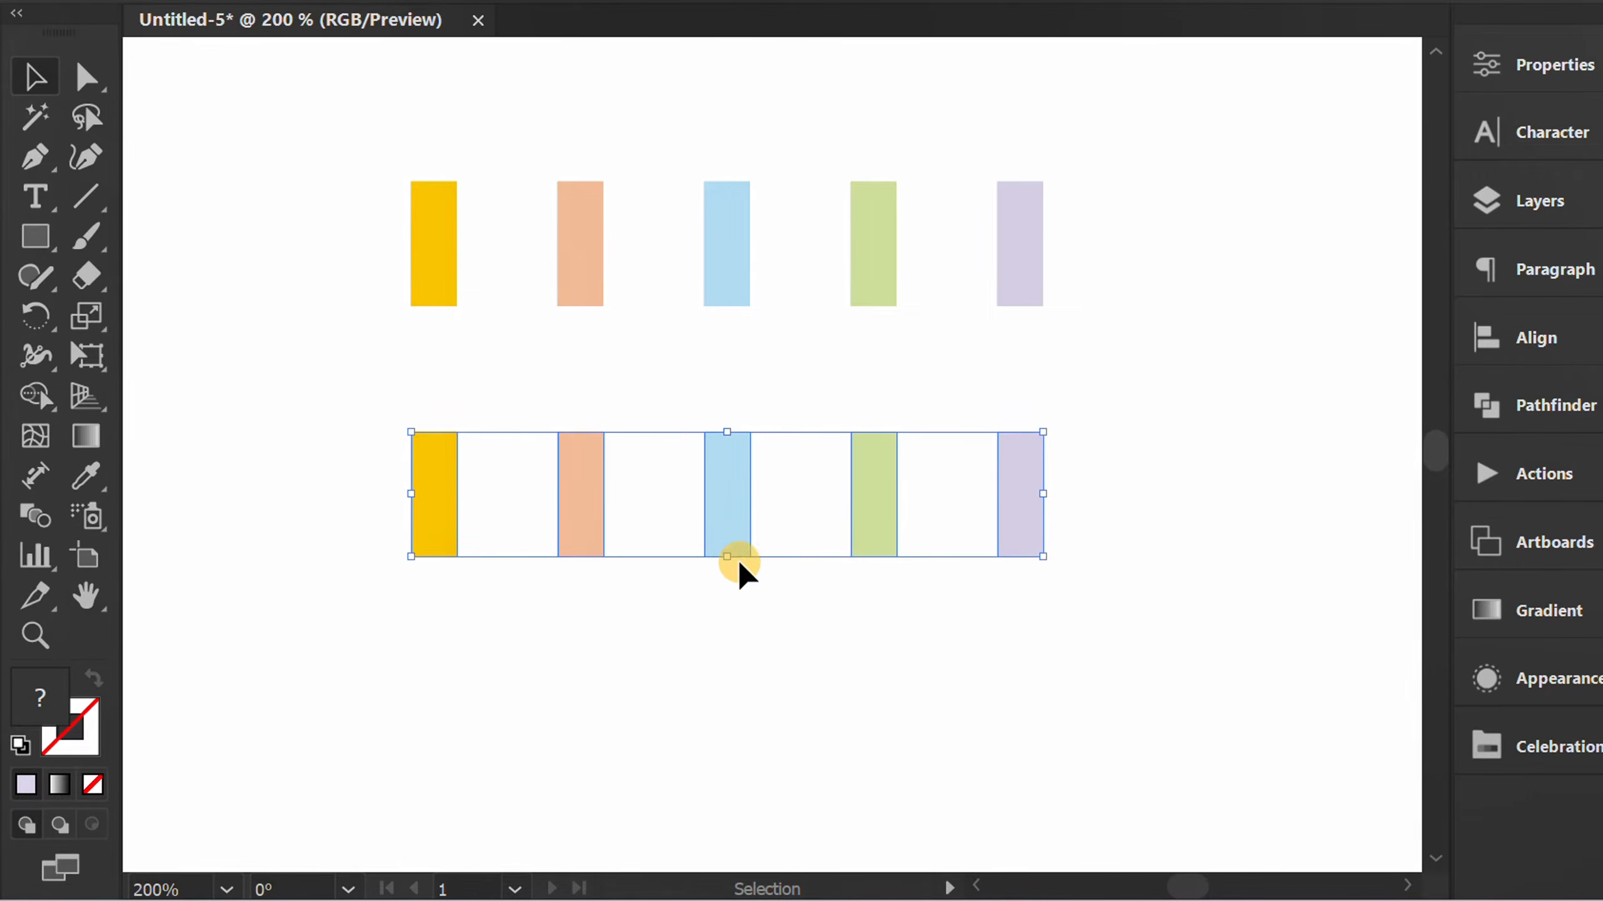
# Repeat the row duplication twice to build four evenly spaced rows of coloured bars.
pyautogui.scroll(-2, 744, 566)
pyautogui.press('space')
pyautogui.moveTo(751, 645); pyautogui.dragTo(699, 493)
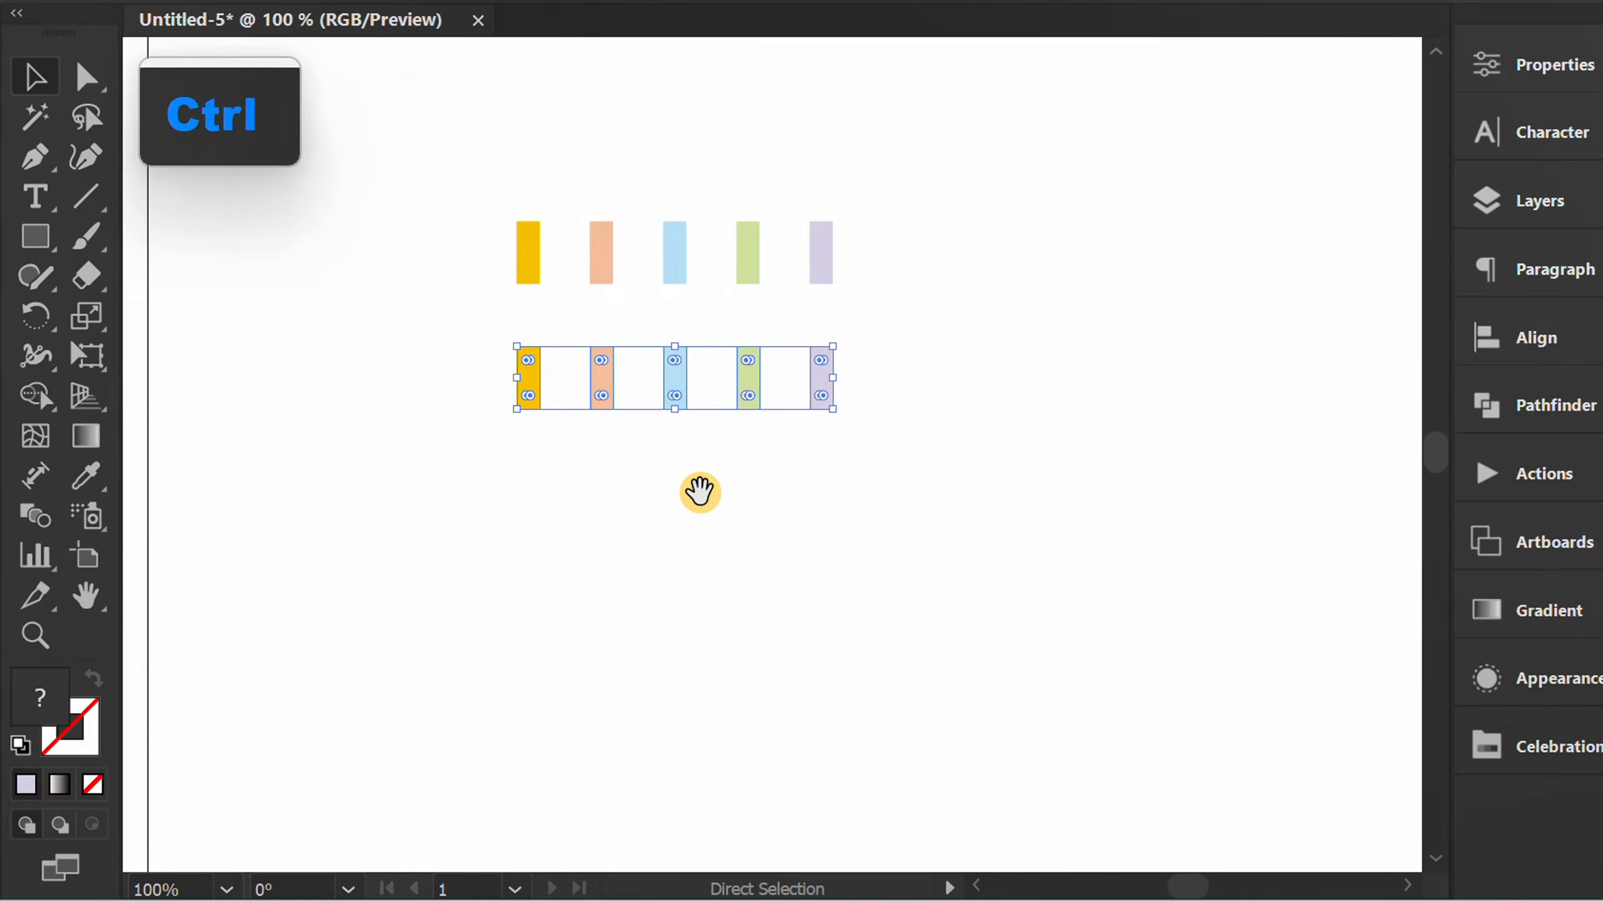
pyautogui.hotkey('ctrl', 'd')
pyautogui.hotkey('ctrl', 'd')
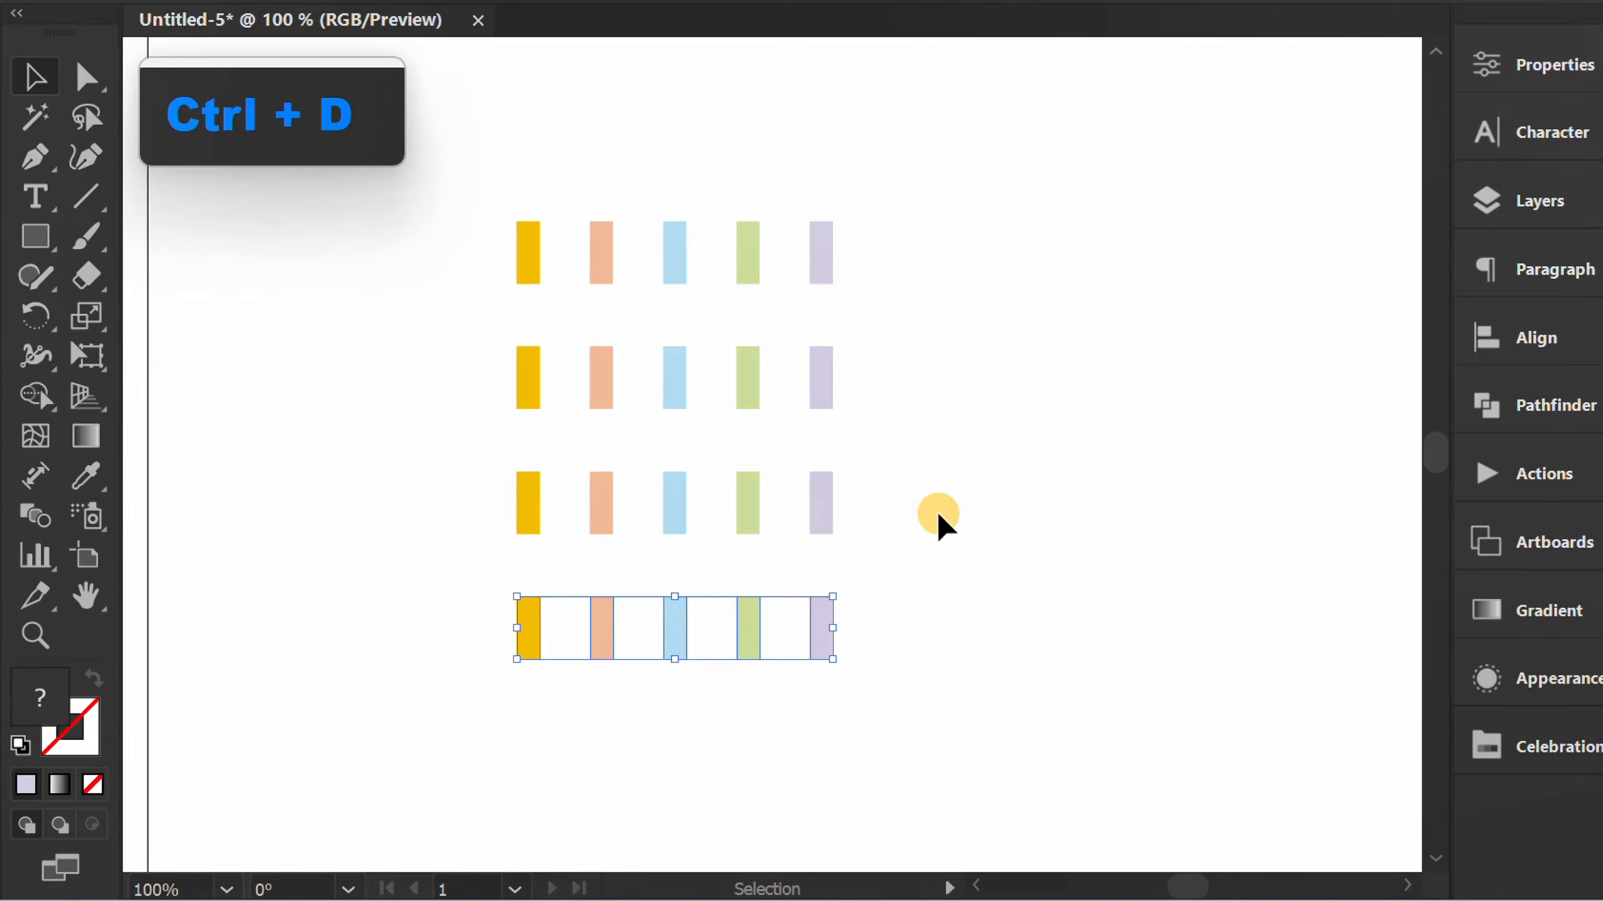
pyautogui.click(965, 514)
# Flip the second and fourth rows of bars horizontally to reverse their colour order.
pyautogui.moveTo(939, 341); pyautogui.dragTo(488, 411)
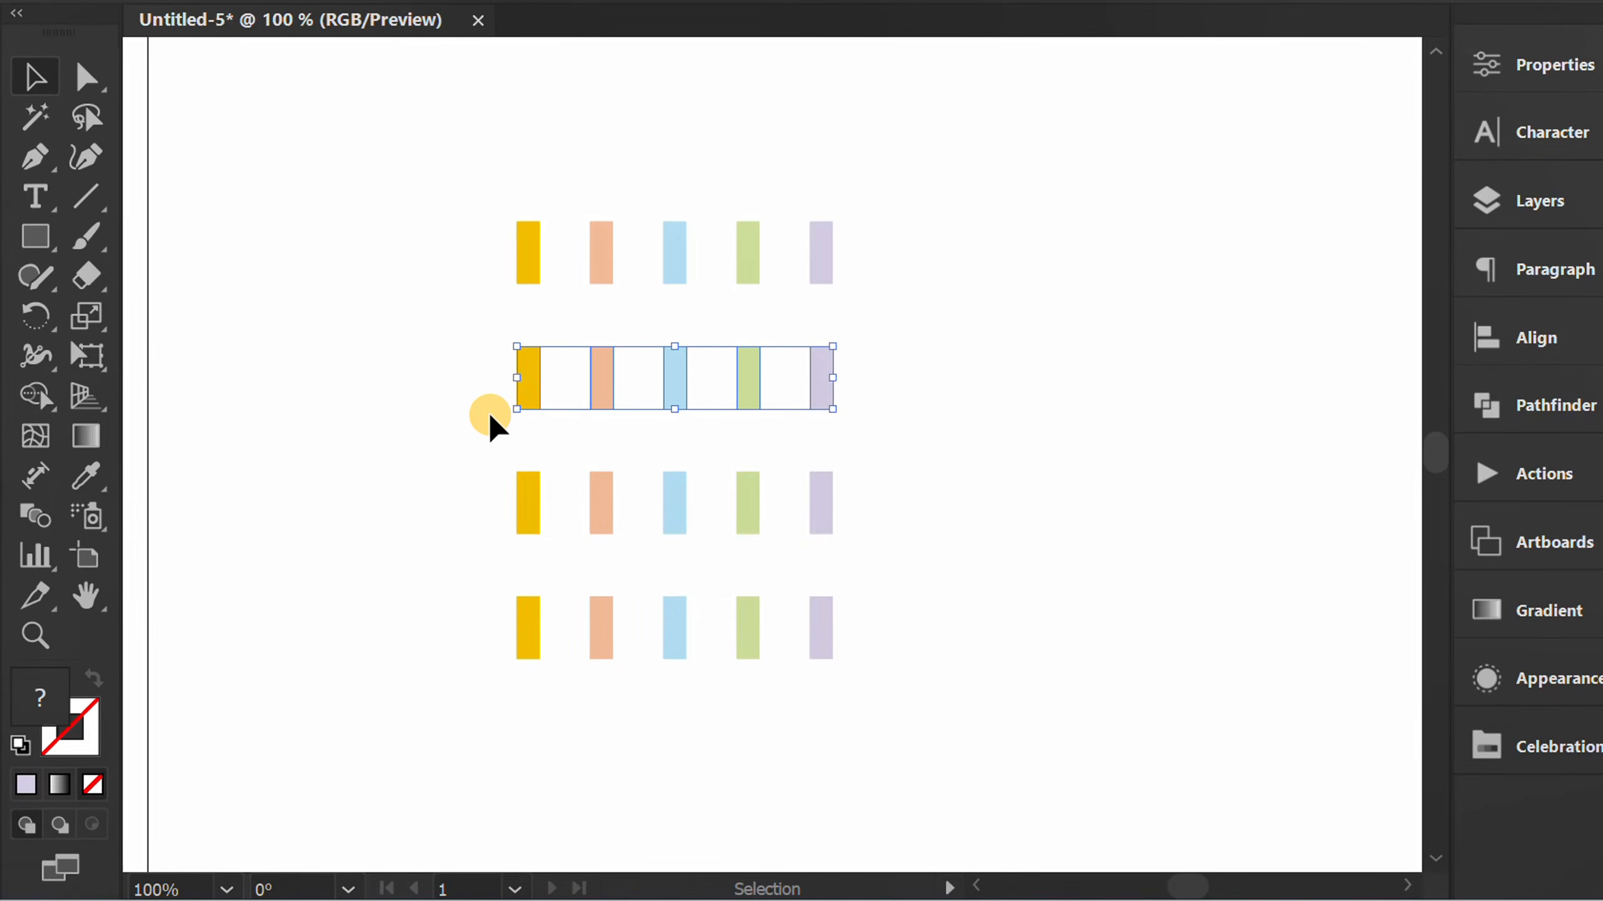
pyautogui.click(1523, 64)
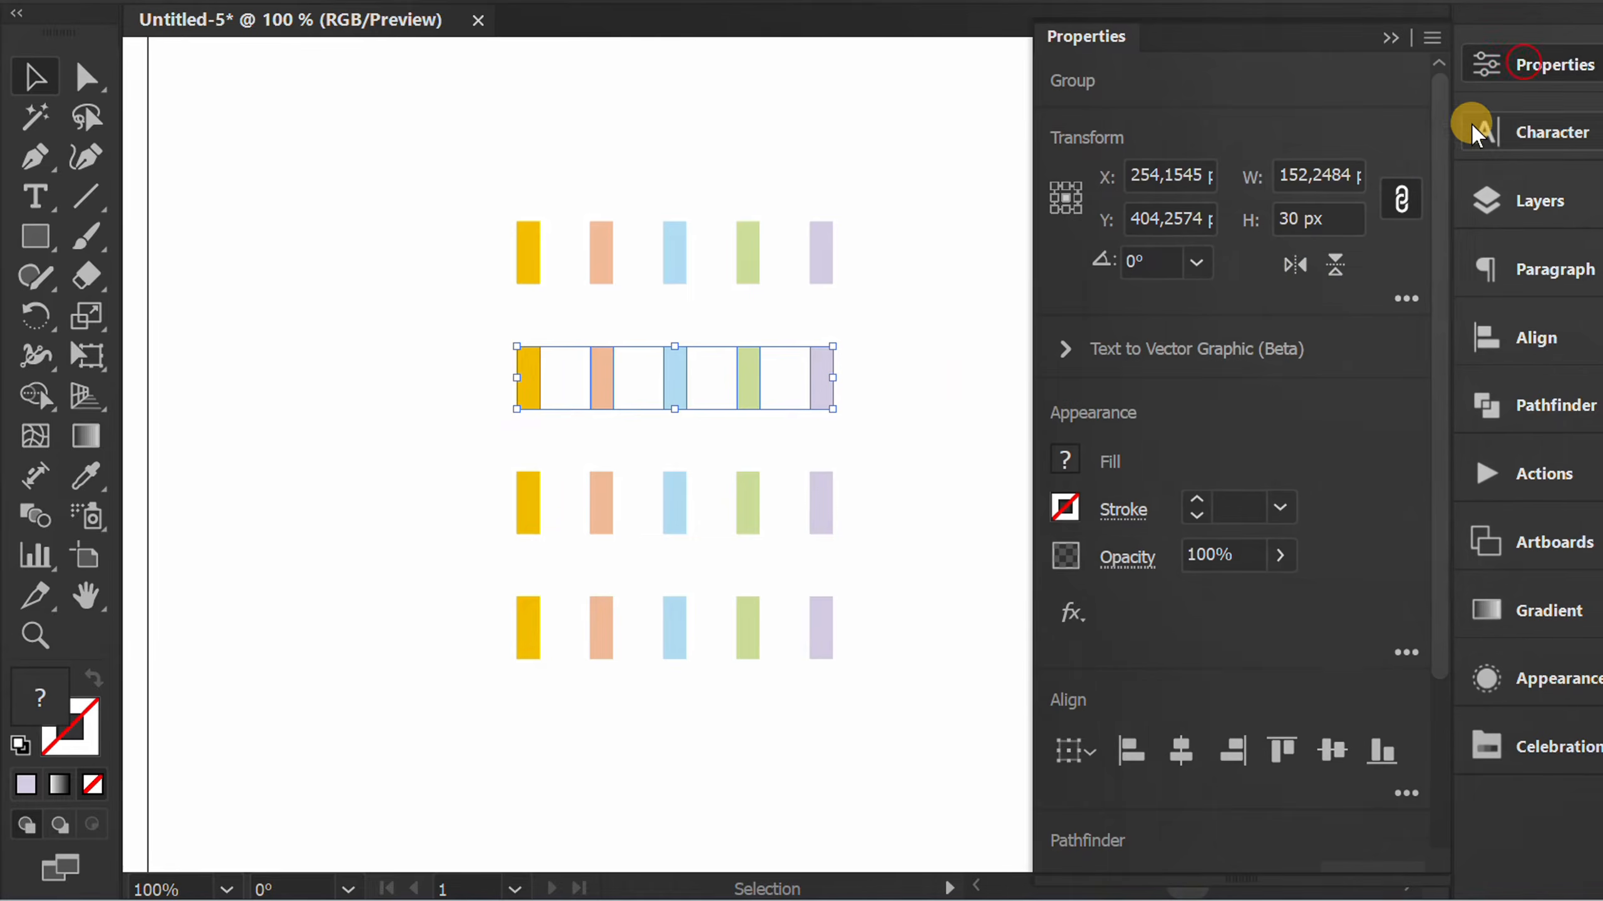
pyautogui.click(1295, 265)
pyautogui.moveTo(902, 565); pyautogui.dragTo(512, 657)
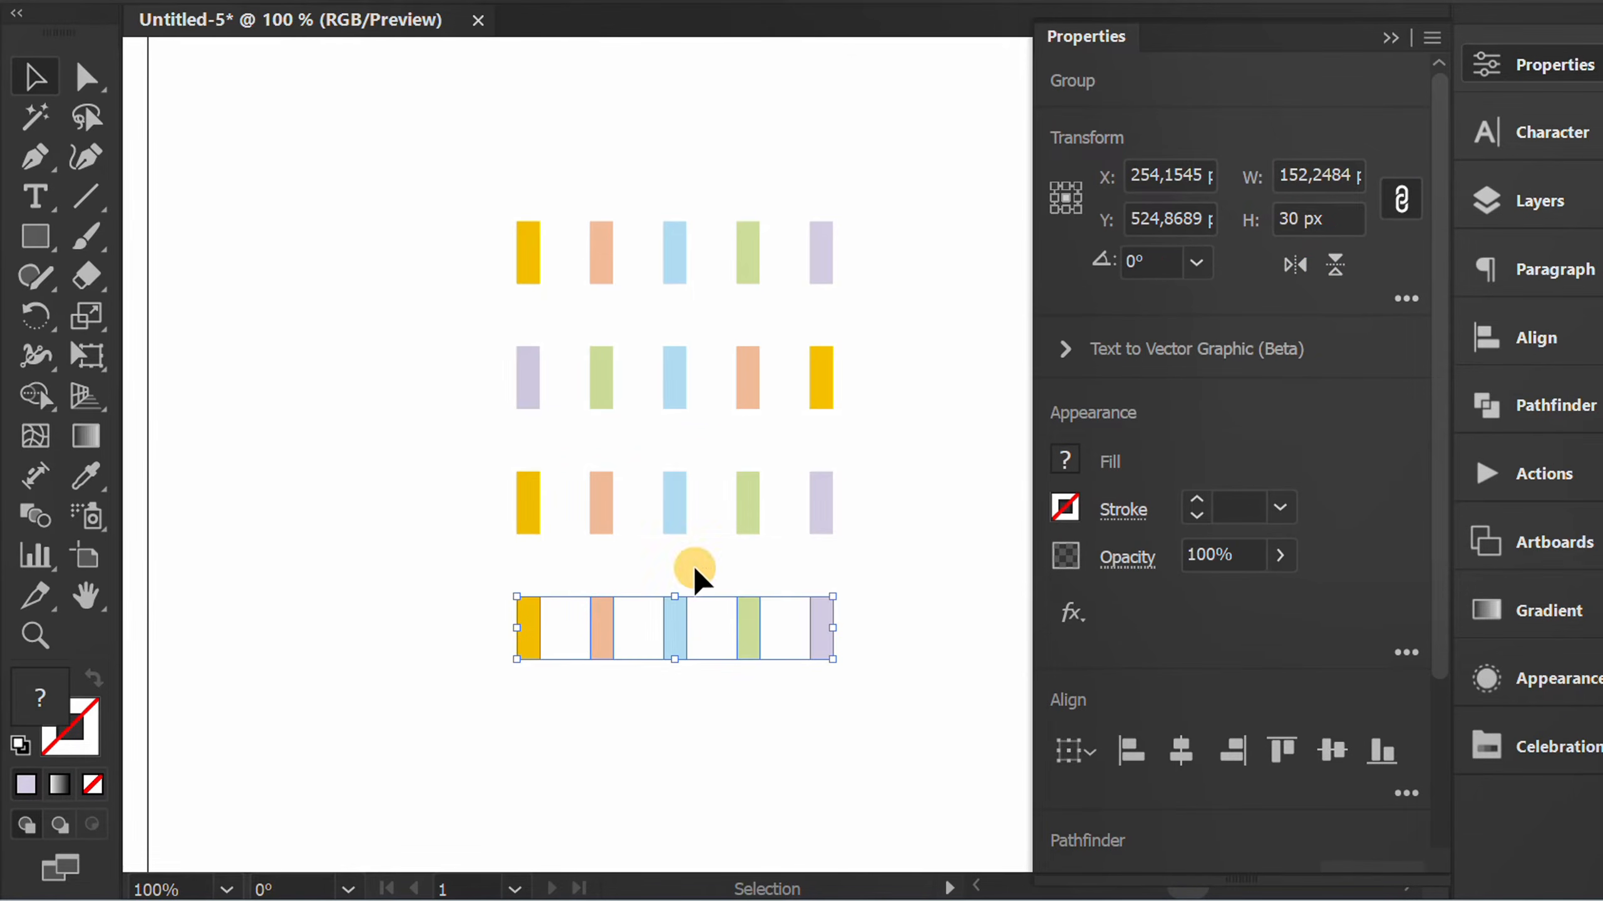
pyautogui.click(1295, 264)
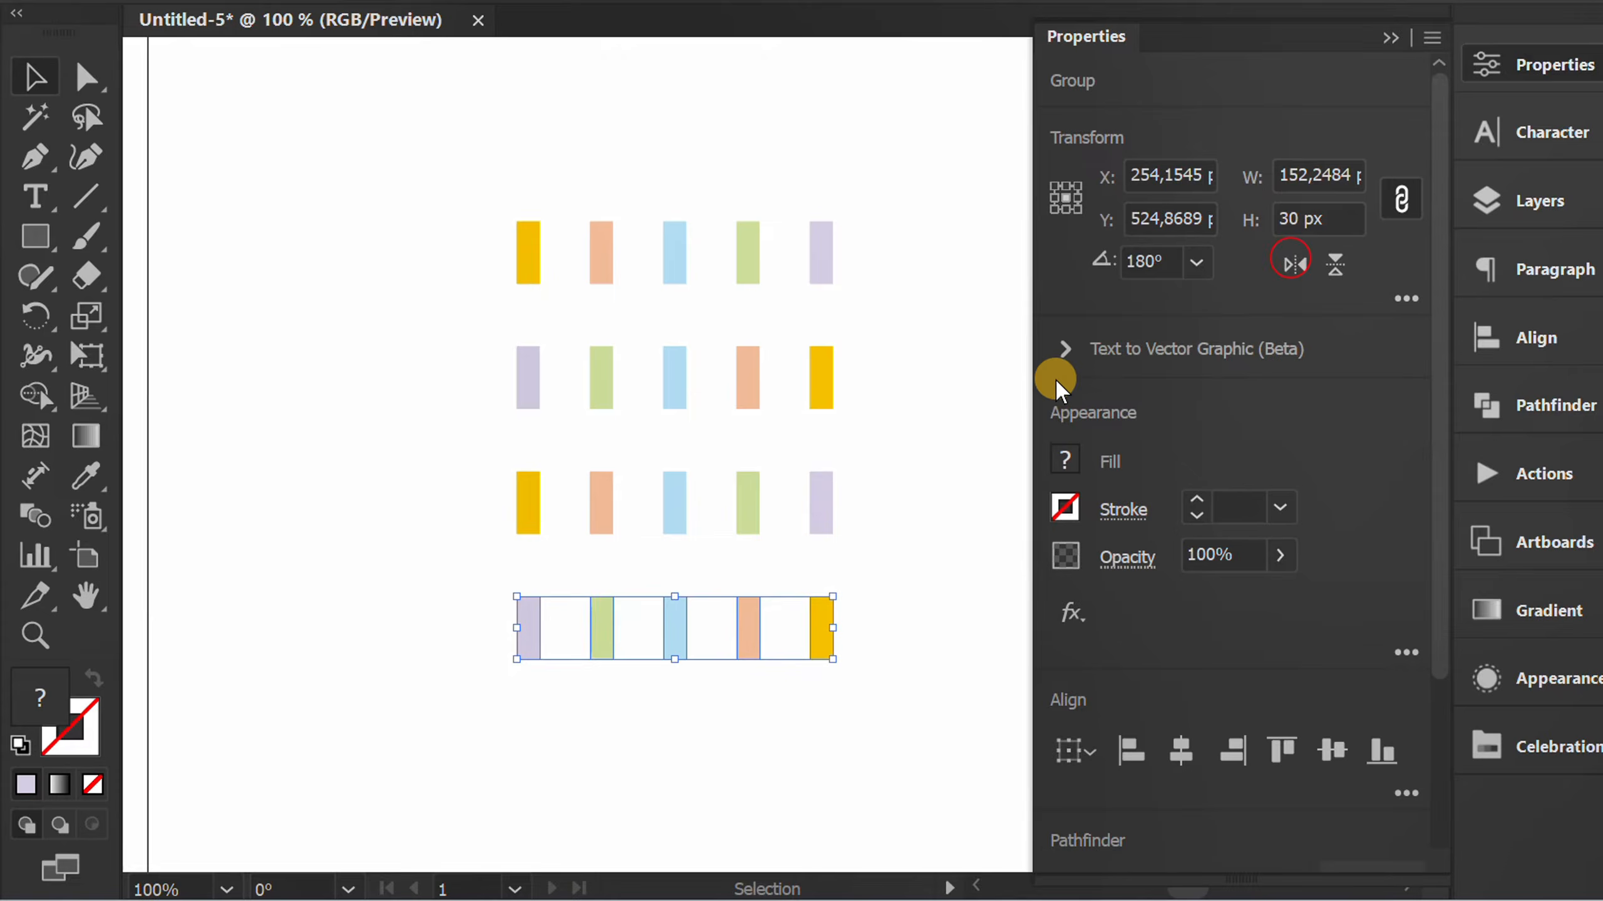
# Flip the neighbouring blue and green bars horizontally in the third row and in the second row to swap their colours.
pyautogui.click(928, 437)
pyautogui.moveTo(660, 515); pyautogui.dragTo(659, 517)
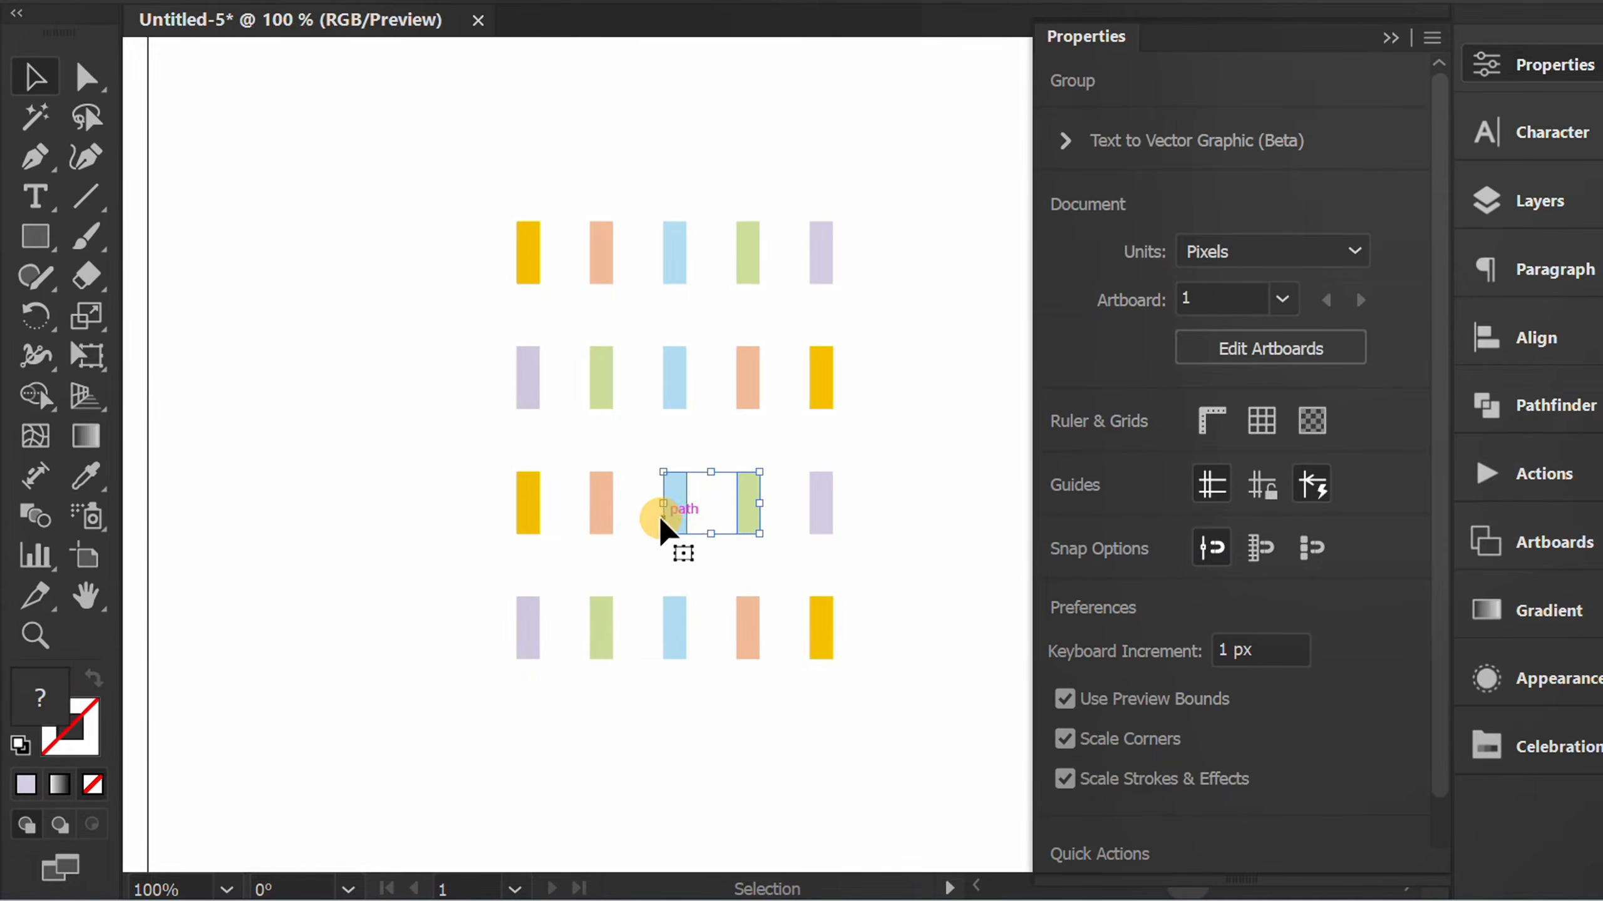
pyautogui.click(1288, 261)
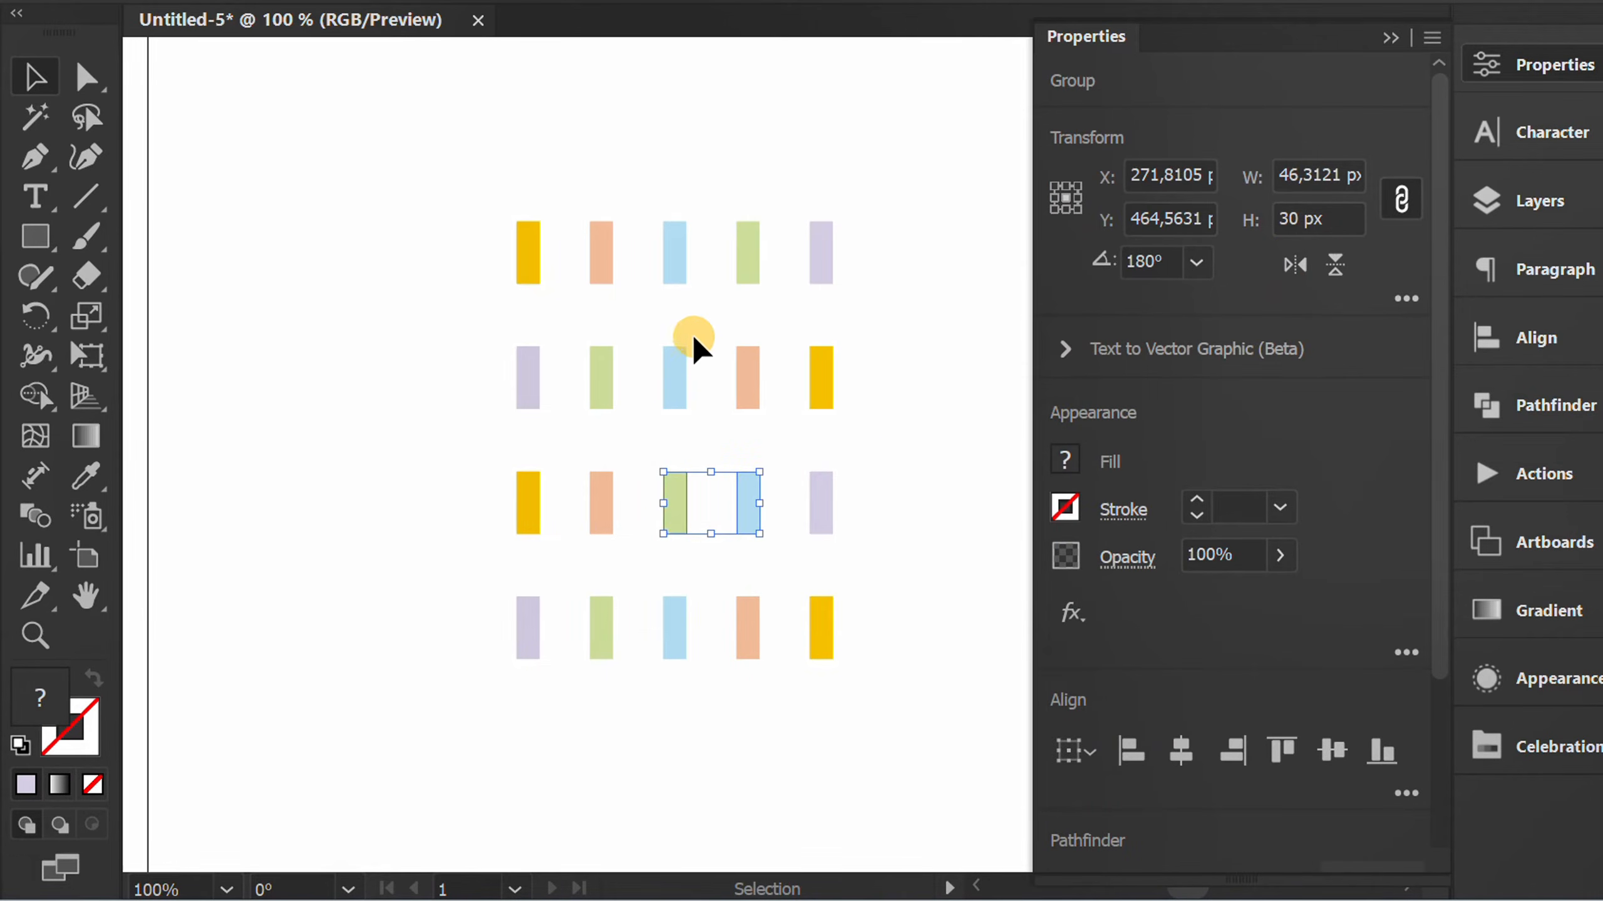
pyautogui.moveTo(693, 332); pyautogui.dragTo(590, 395)
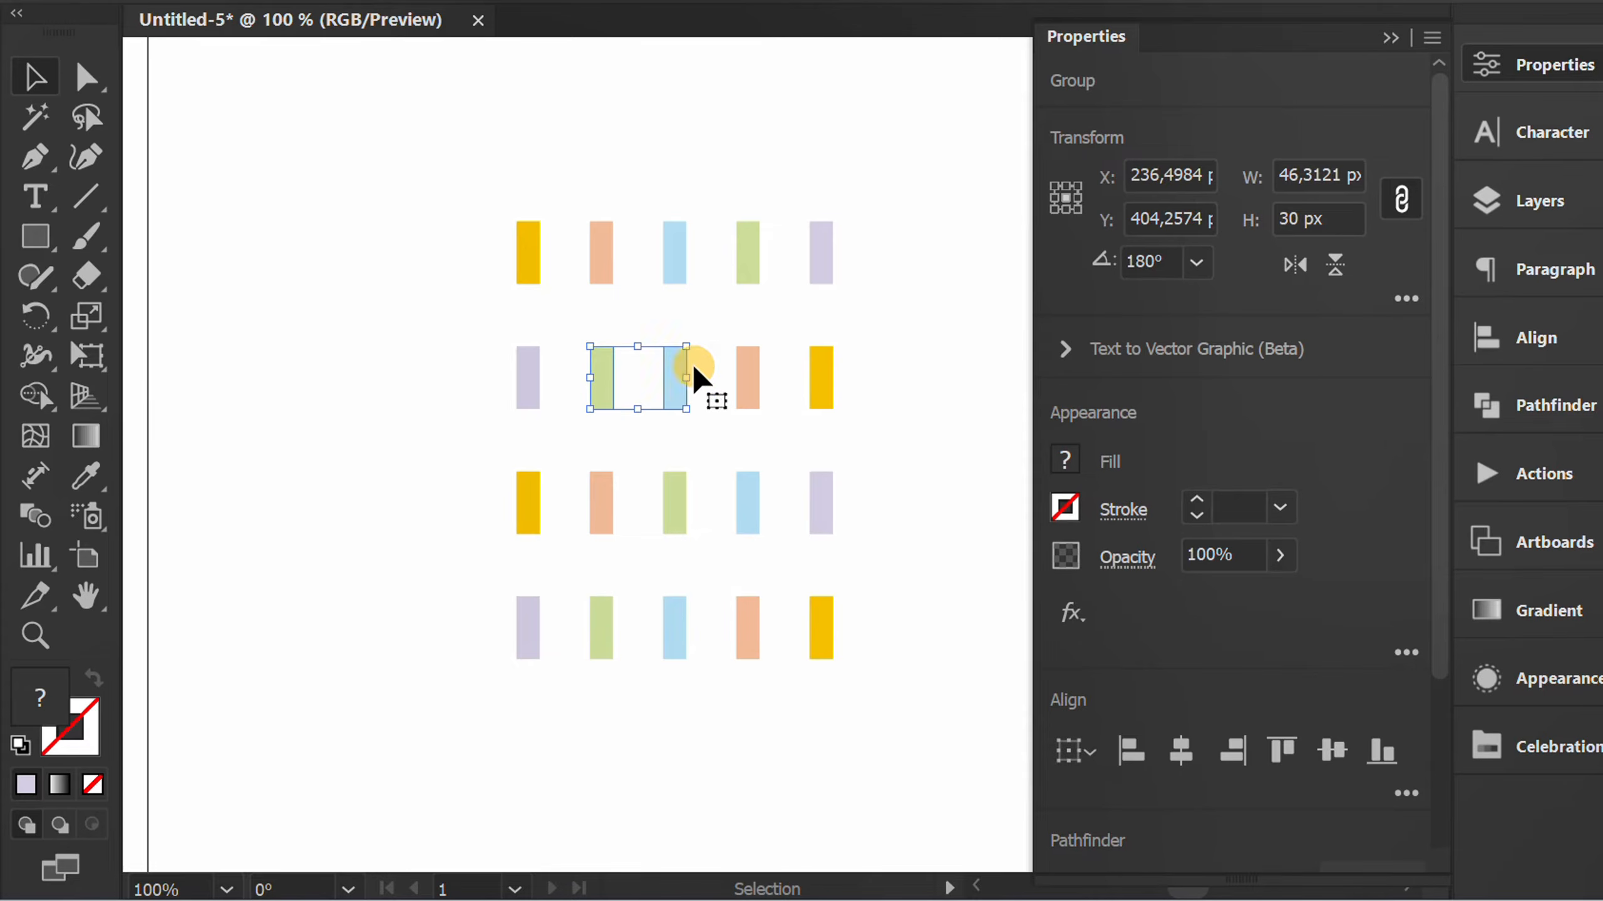
pyautogui.click(1294, 265)
pyautogui.click(903, 290)
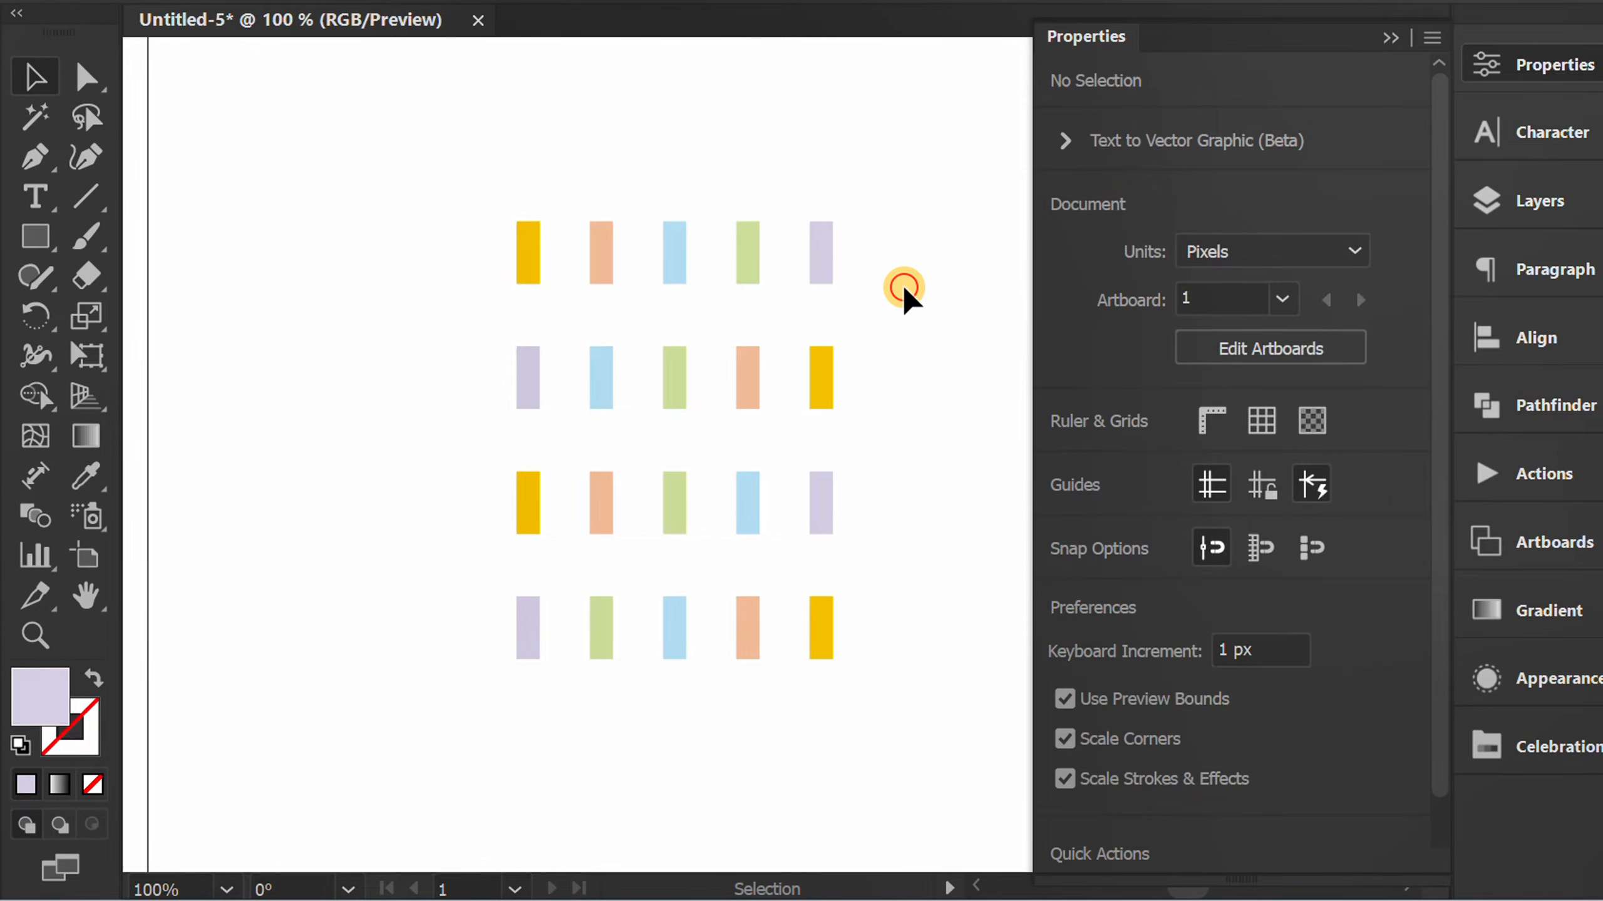
pyautogui.click(1390, 38)
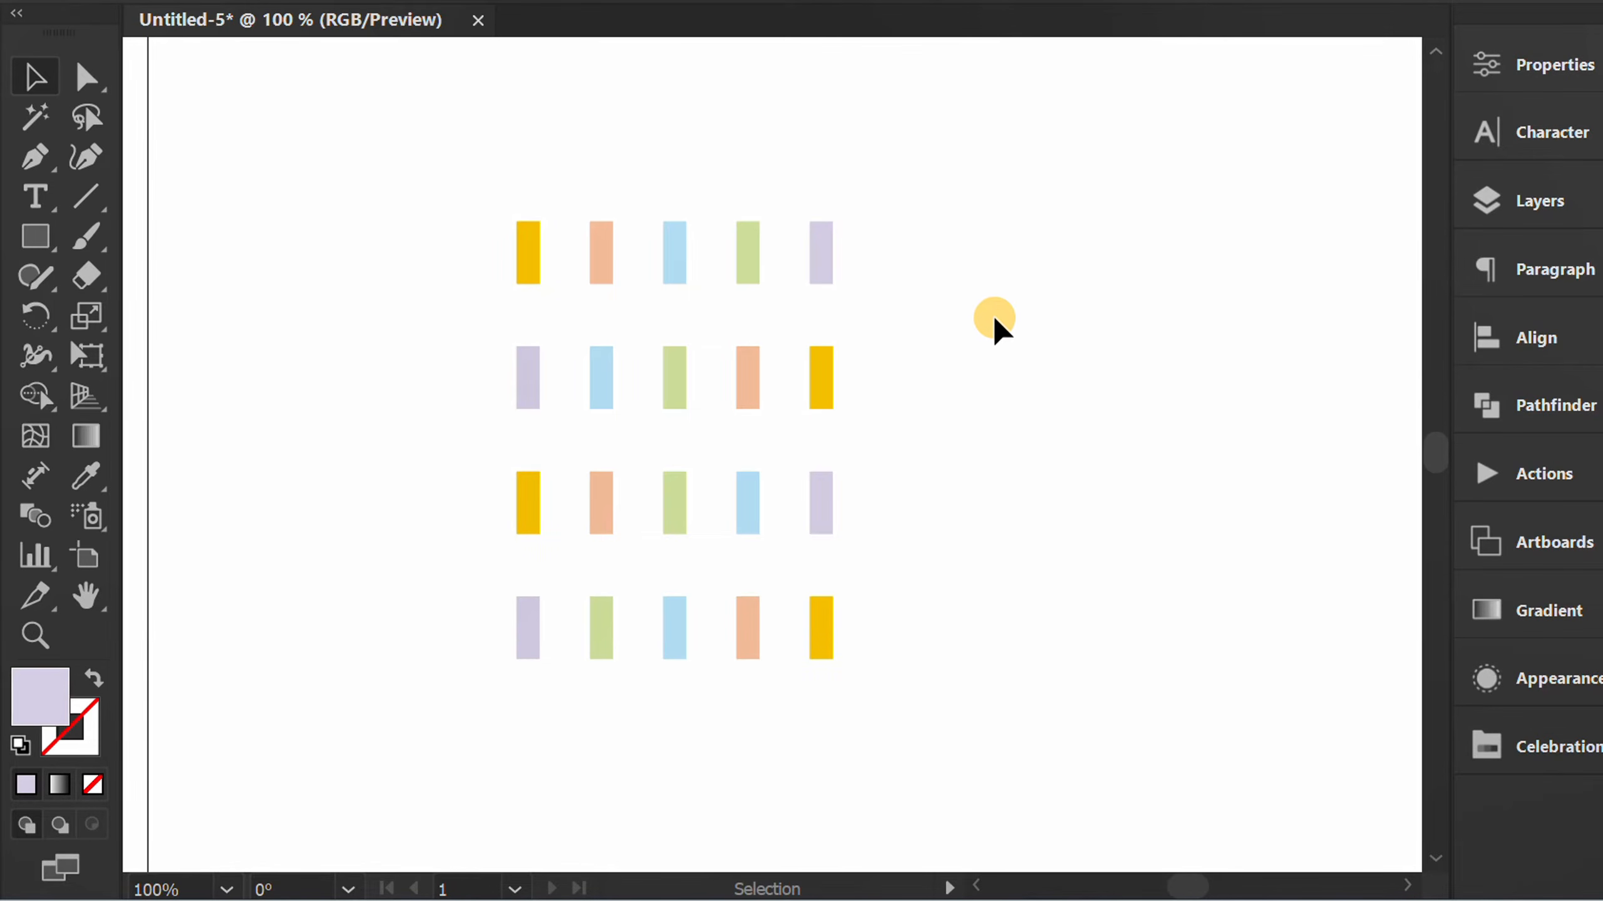
# Select all four rows of bars and start a random Transform Each with a horizontal move of -43 px.
pyautogui.moveTo(558, 536); pyautogui.dragTo(403, 683)
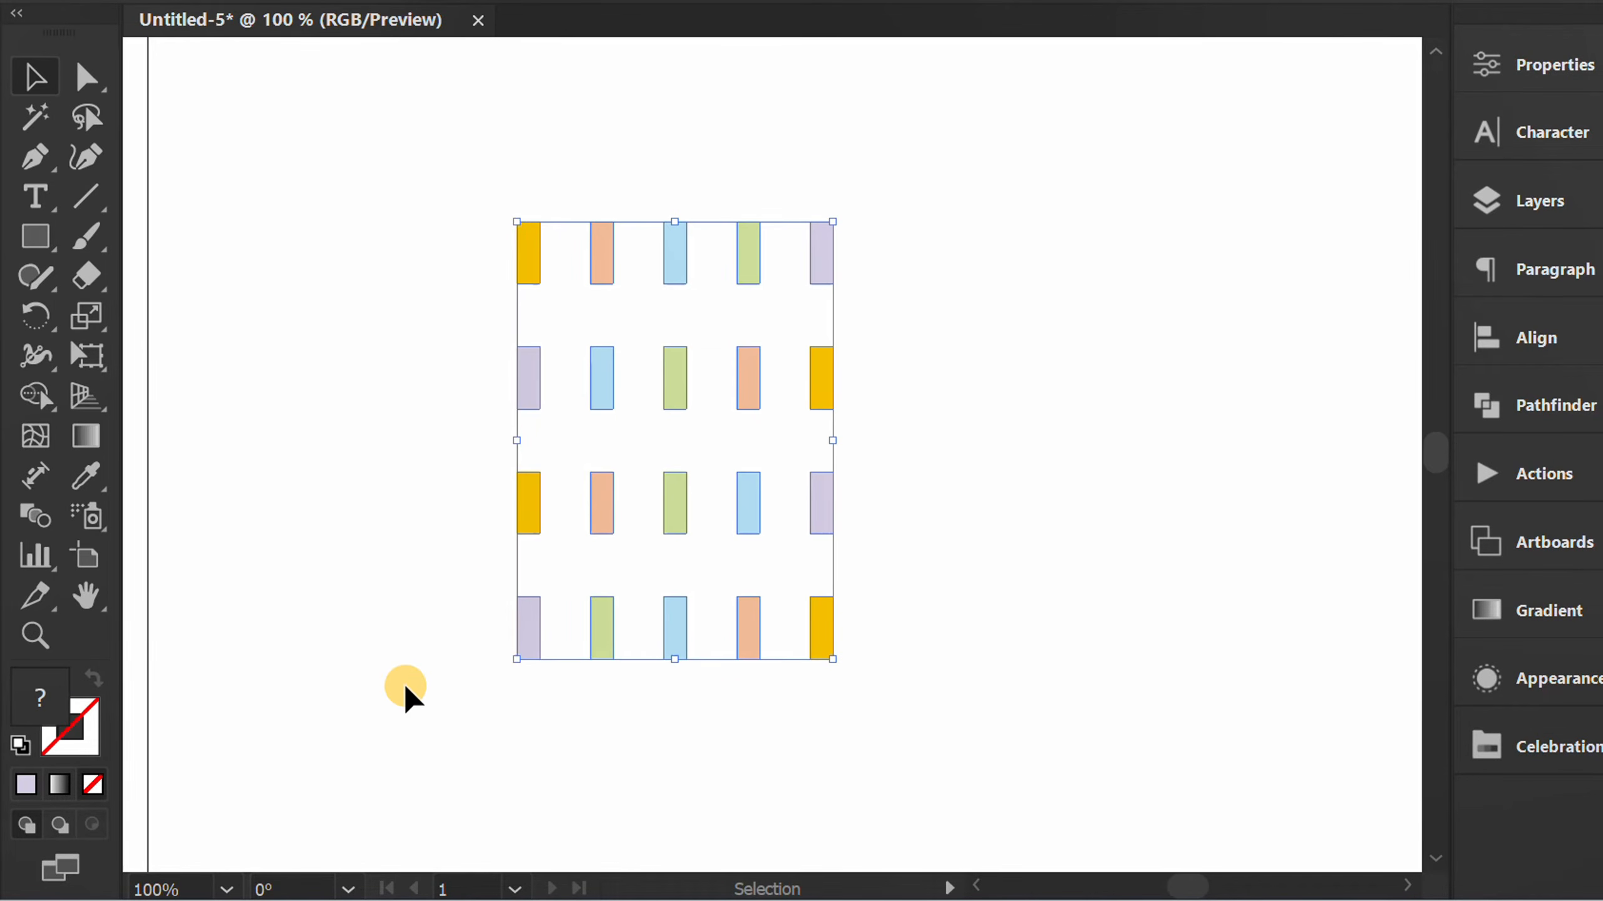
pyautogui.click(290, 18)
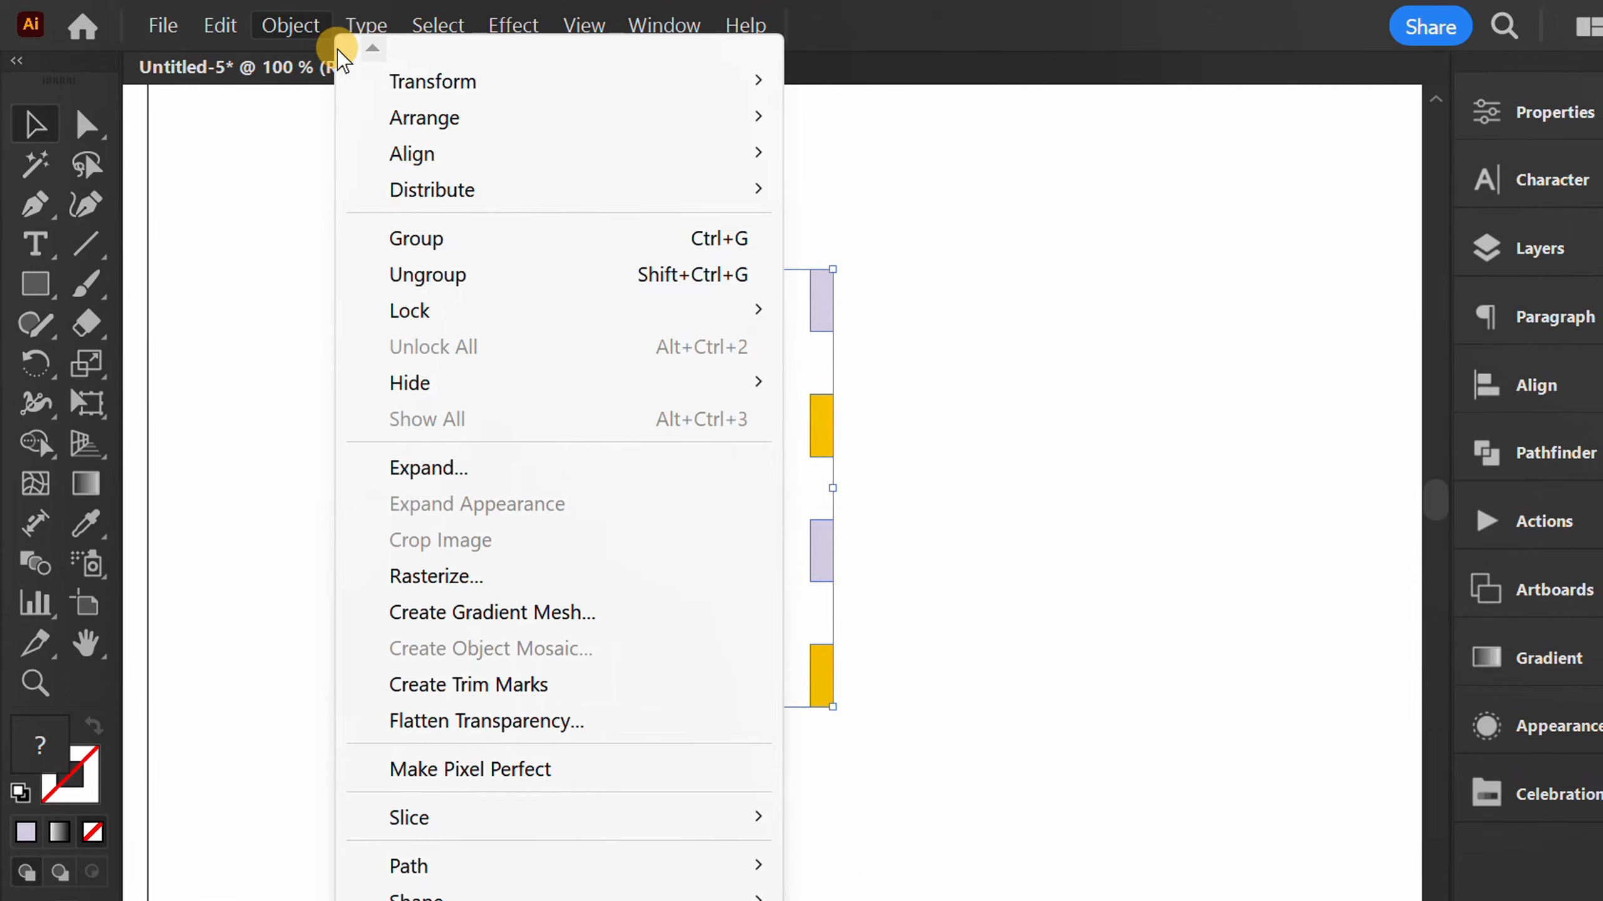
pyautogui.moveTo(416, 81)
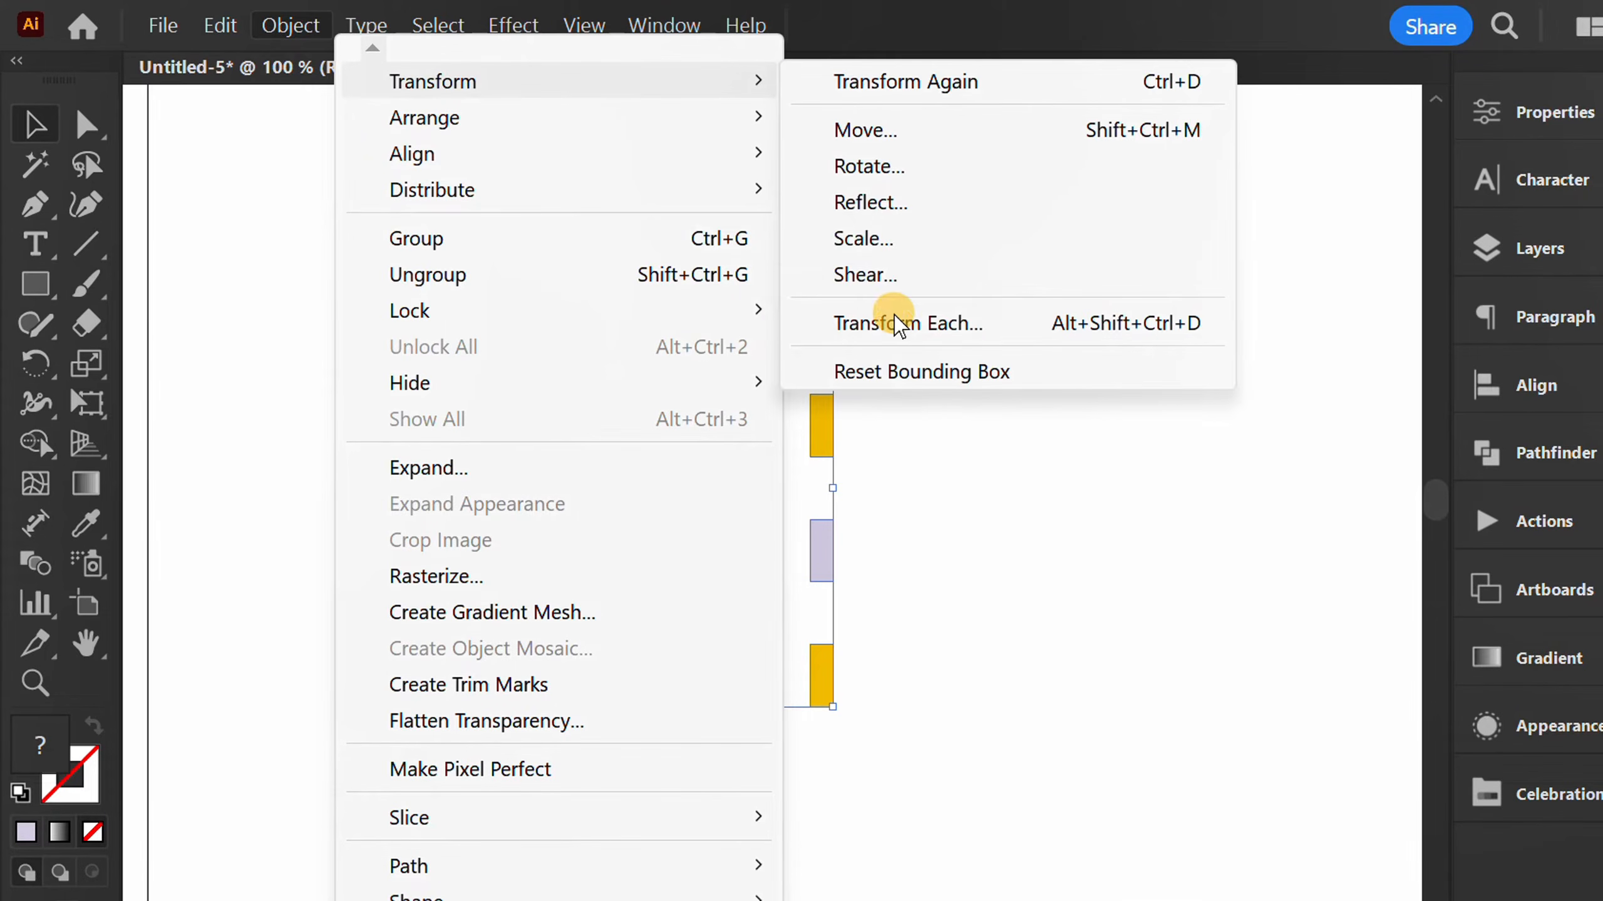
pyautogui.click(1002, 322)
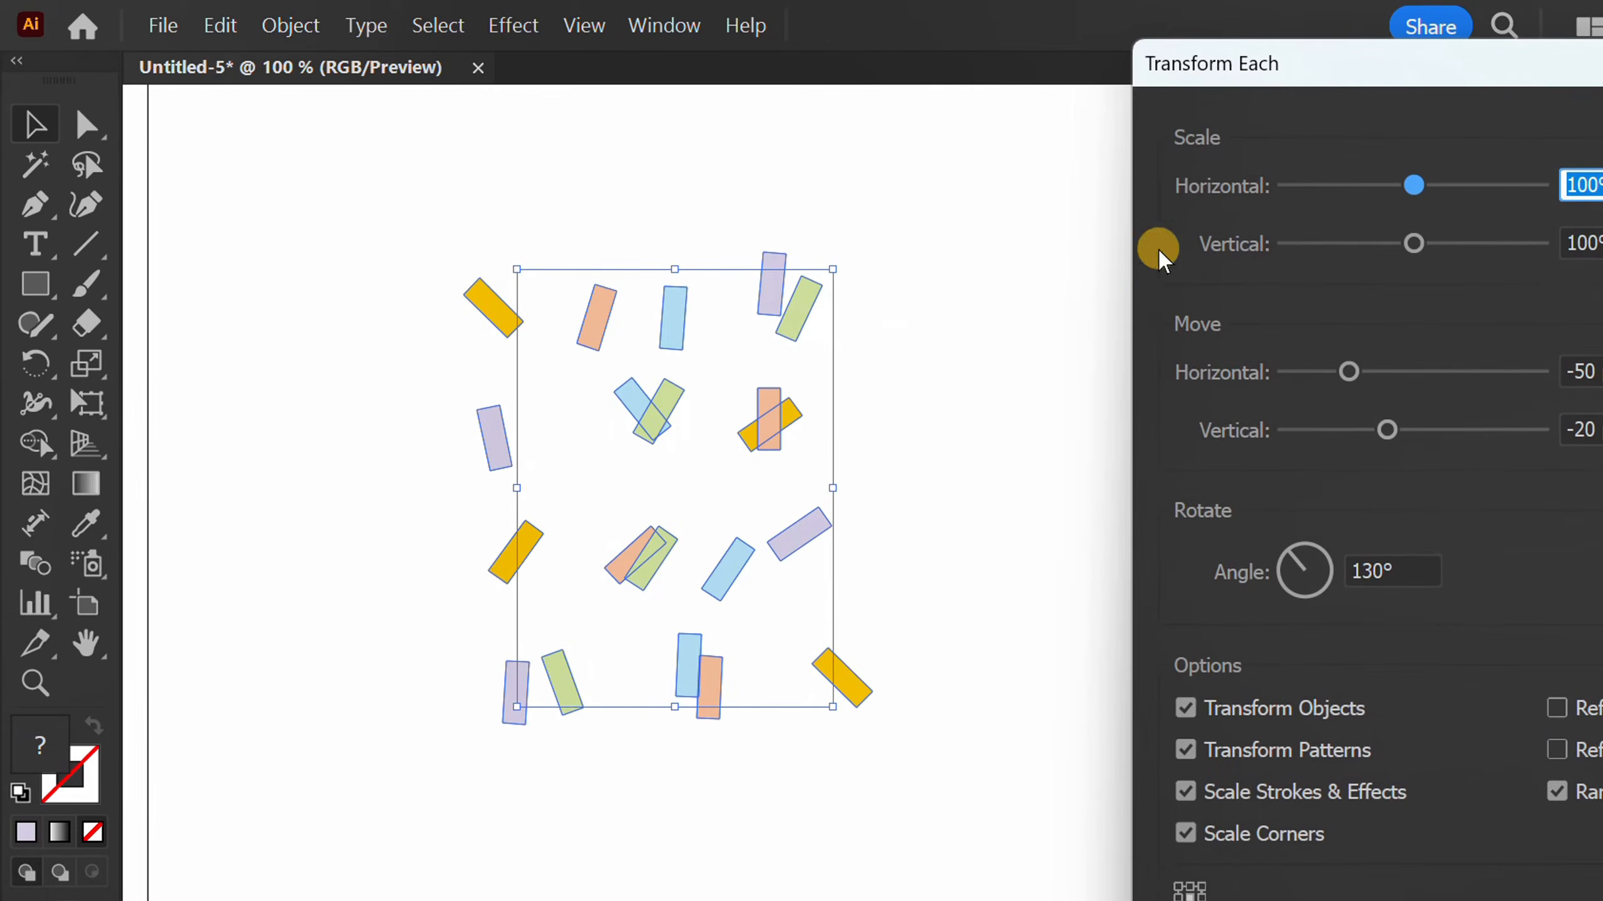
pyautogui.moveTo(1327, 60); pyautogui.dragTo(1125, 22)
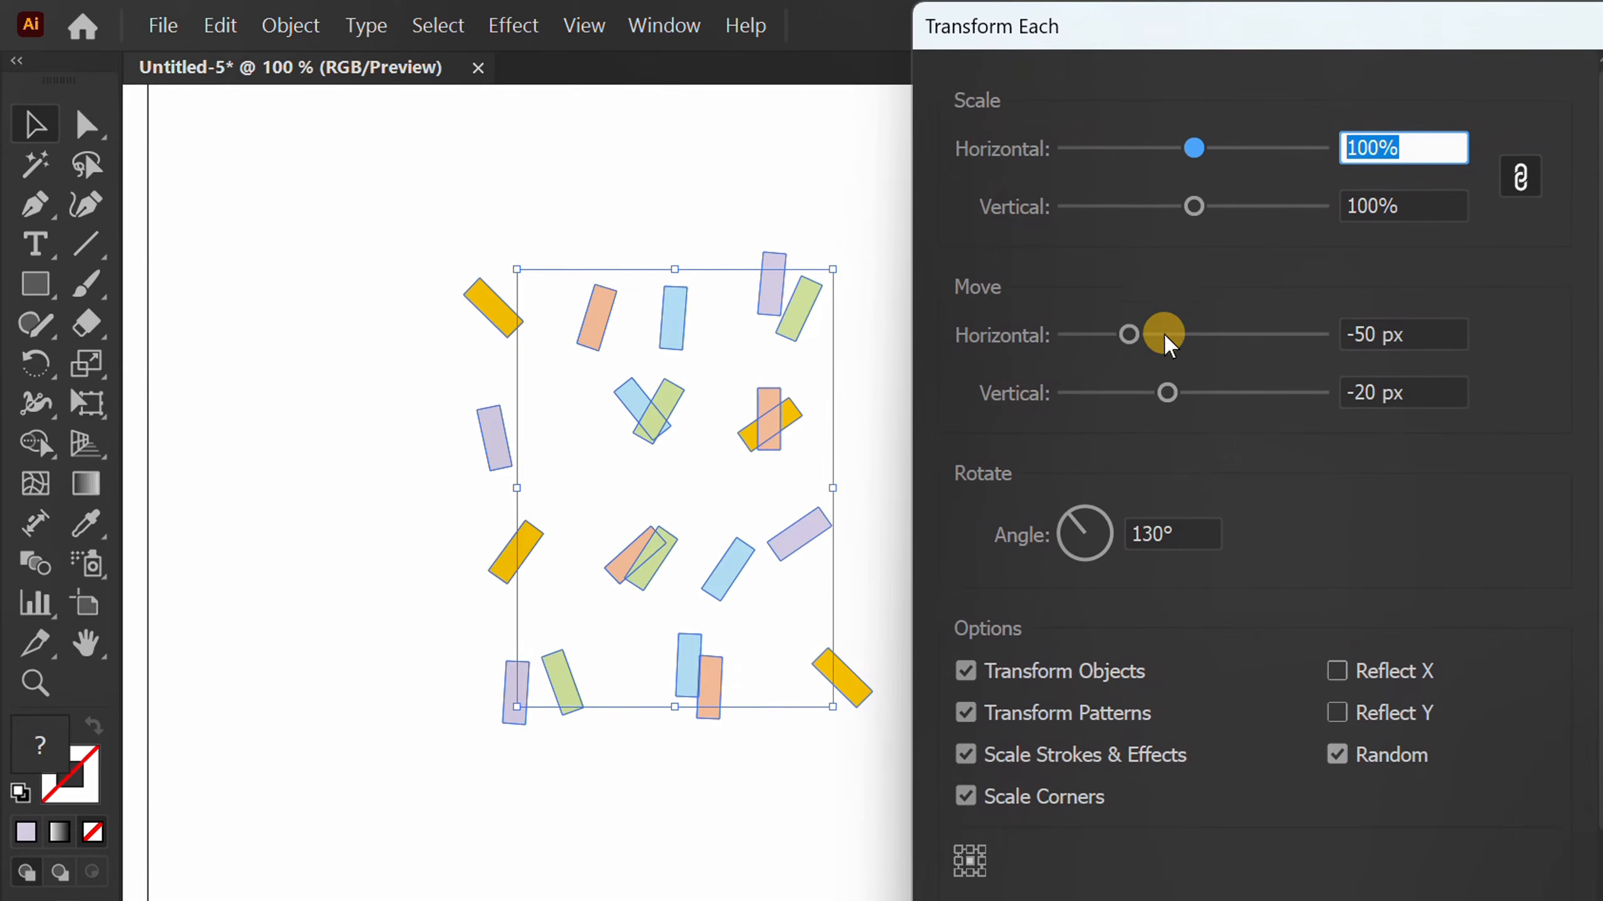
pyautogui.moveTo(1132, 341)
pyautogui.mouseDown()
pyautogui.moveTo(1159, 330)
pyautogui.moveTo(1145, 343)
pyautogui.mouseUp()
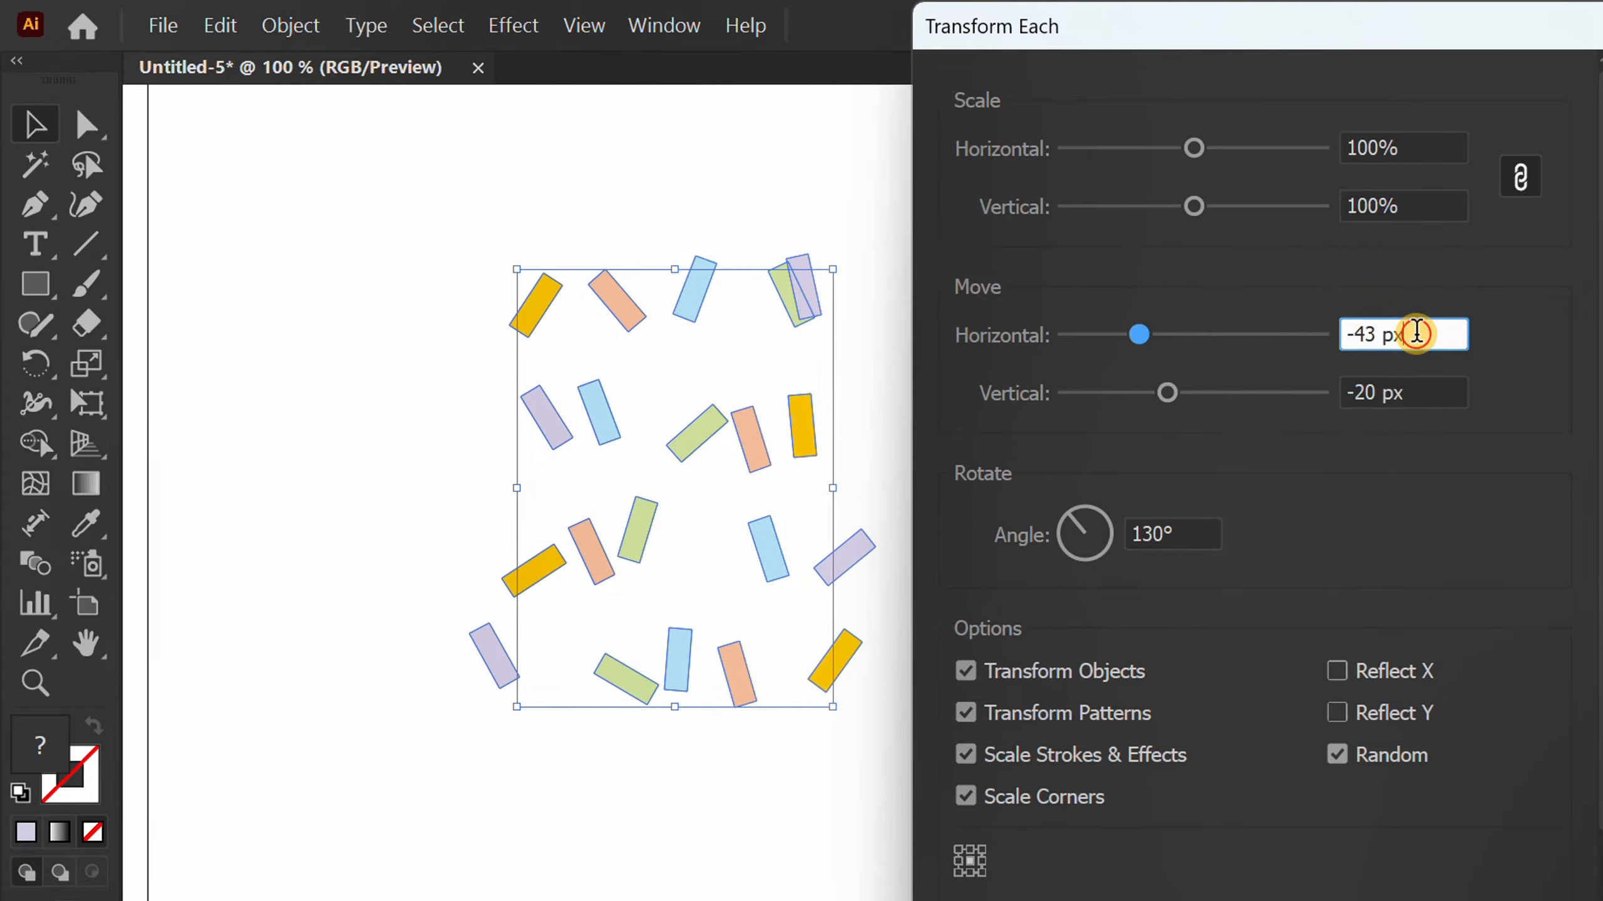
# Set the Transform Each rotation angle to 142° and apply the random transformation to the bars.
pyautogui.click(1410, 388)
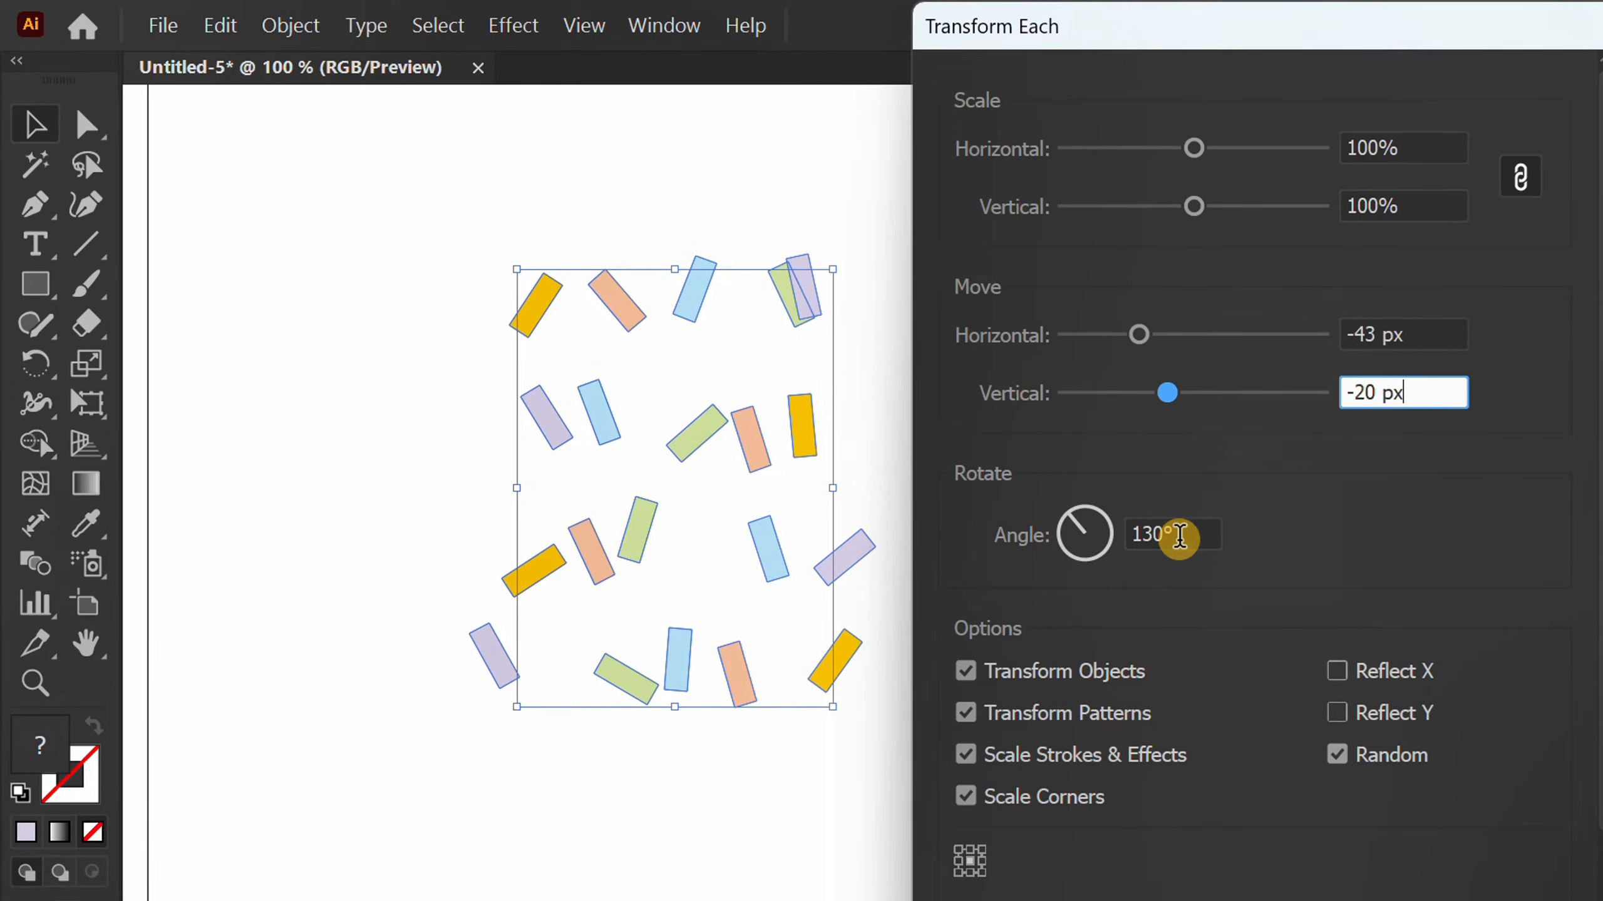
pyautogui.click(1174, 535)
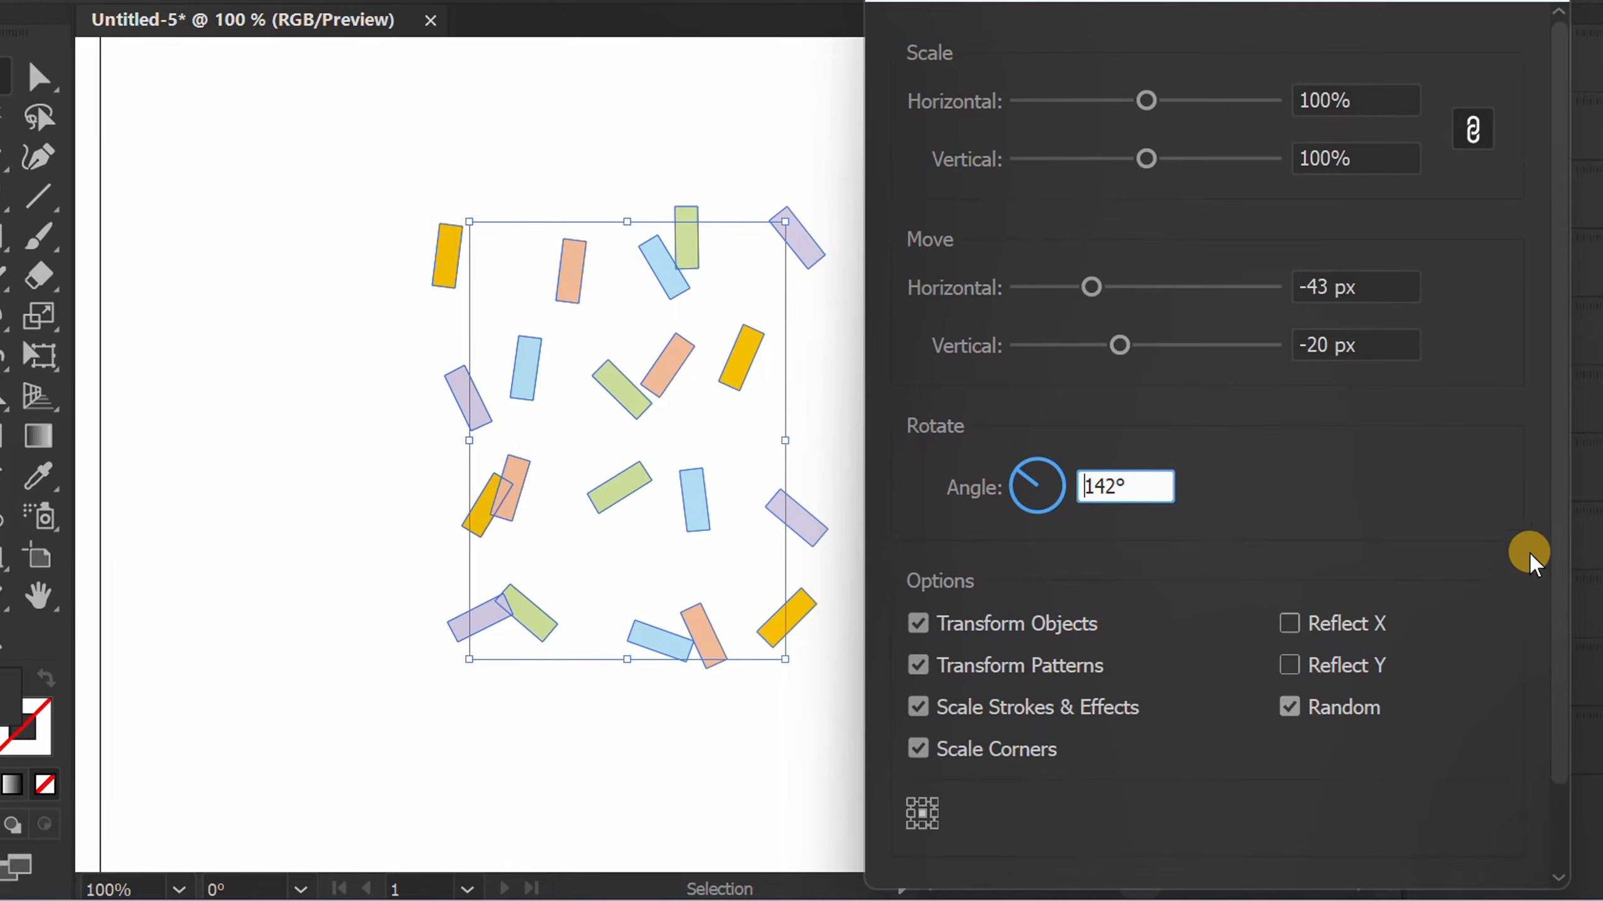
pyautogui.moveTo(1559, 544); pyautogui.dragTo(1562, 703)
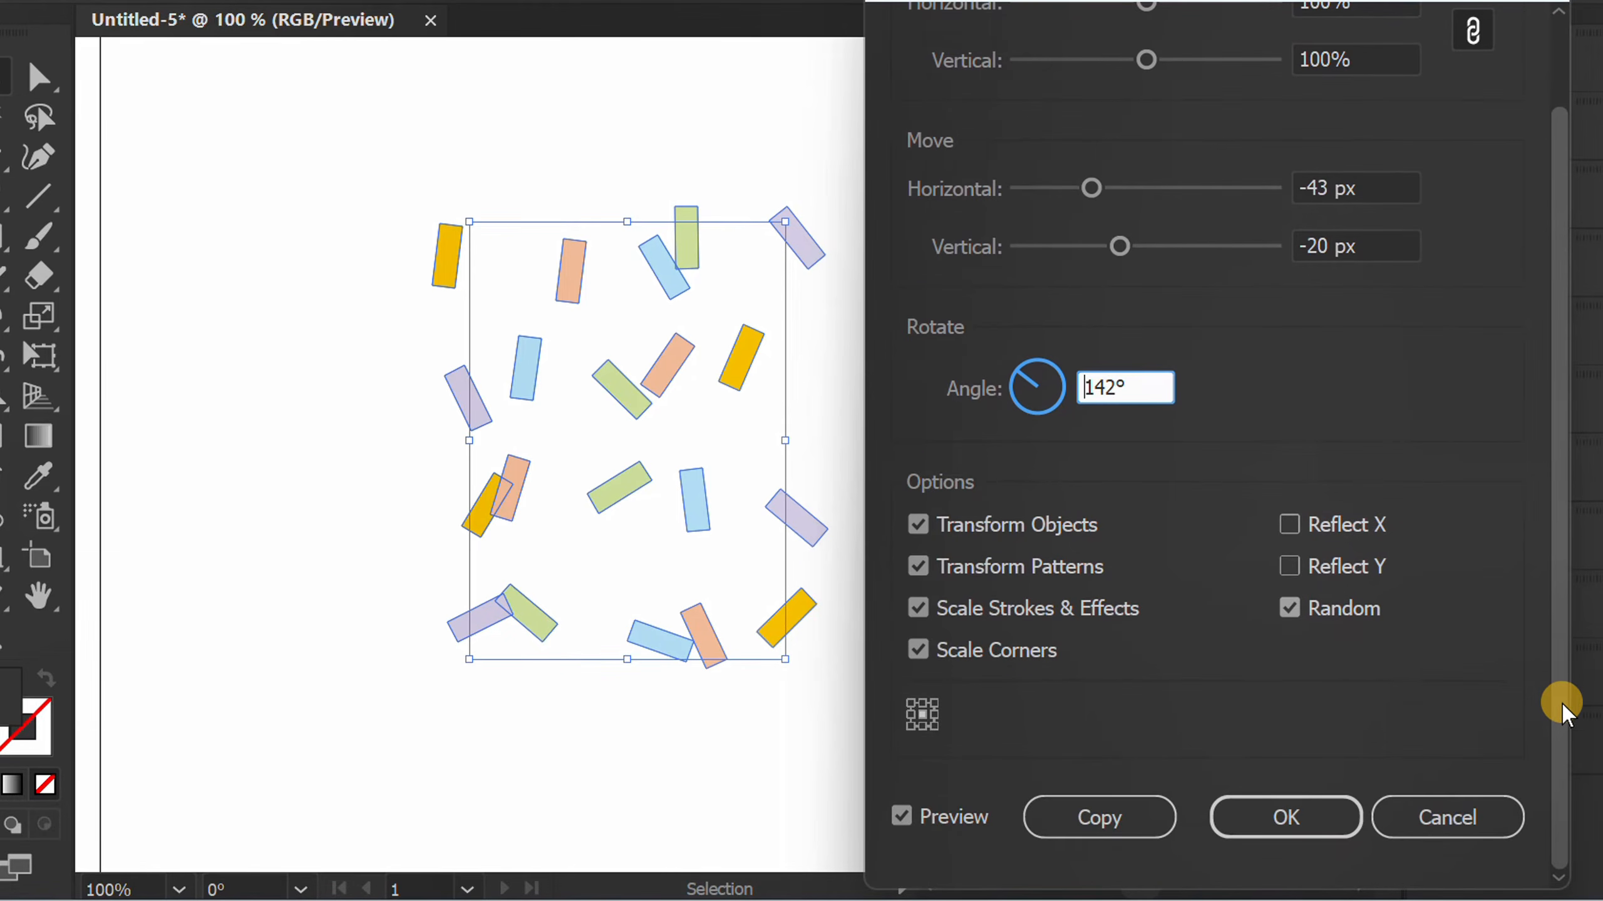
pyautogui.click(1309, 807)
pyautogui.click(939, 403)
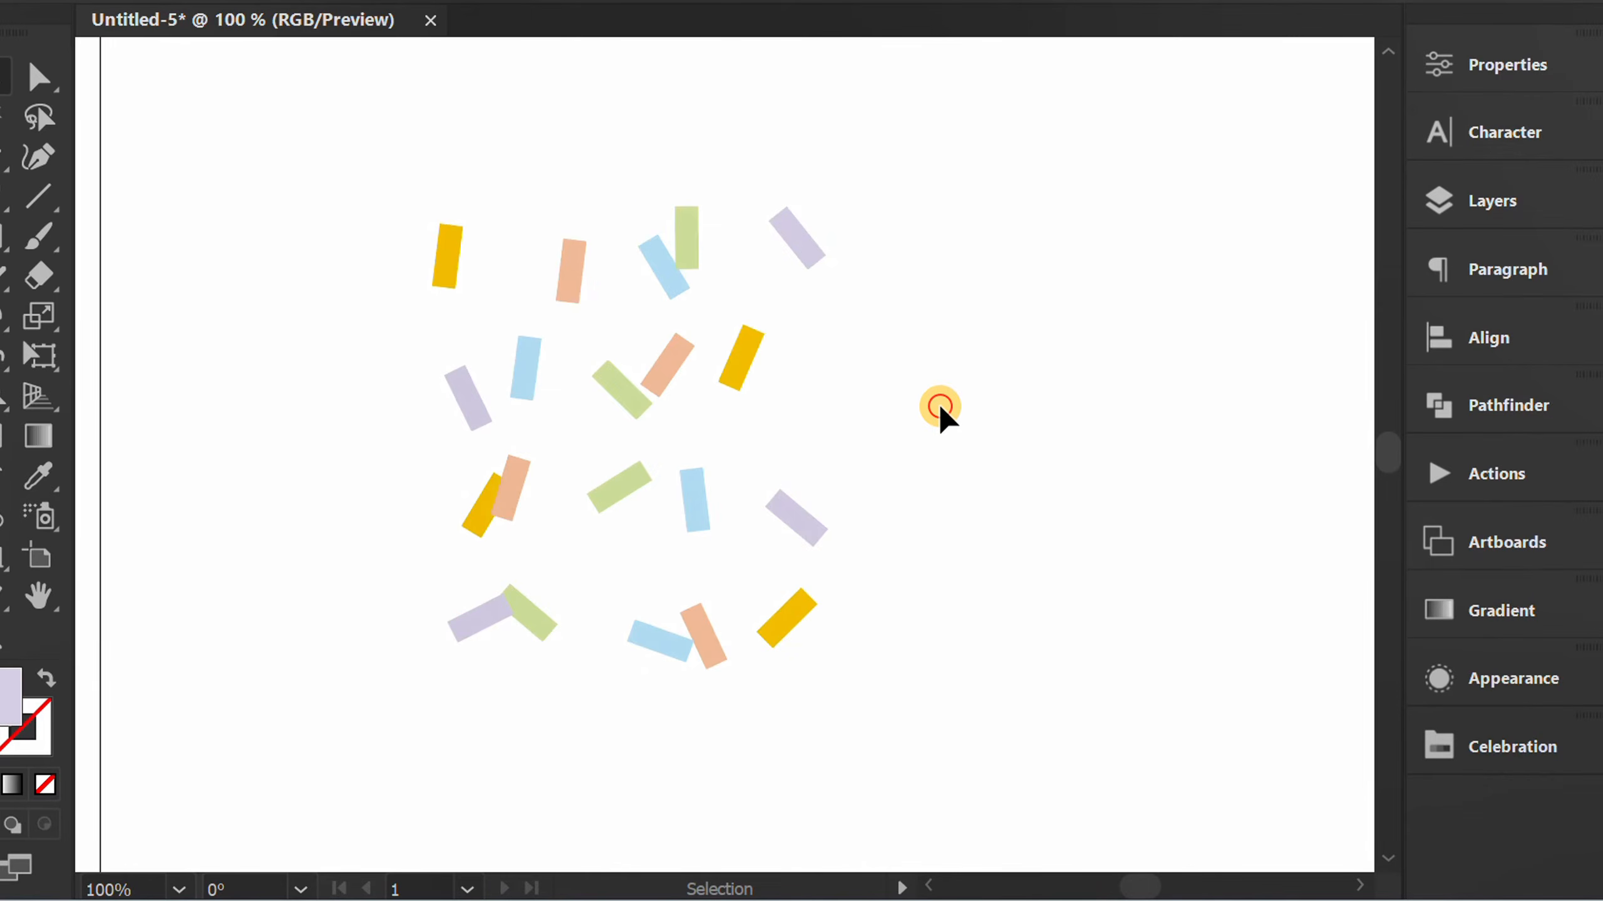
# Repeat the random transformation on the left-hand bars, the third row's green and blue bars, and the upper middle bars.
pyautogui.moveTo(430, 529); pyautogui.dragTo(355, 561)
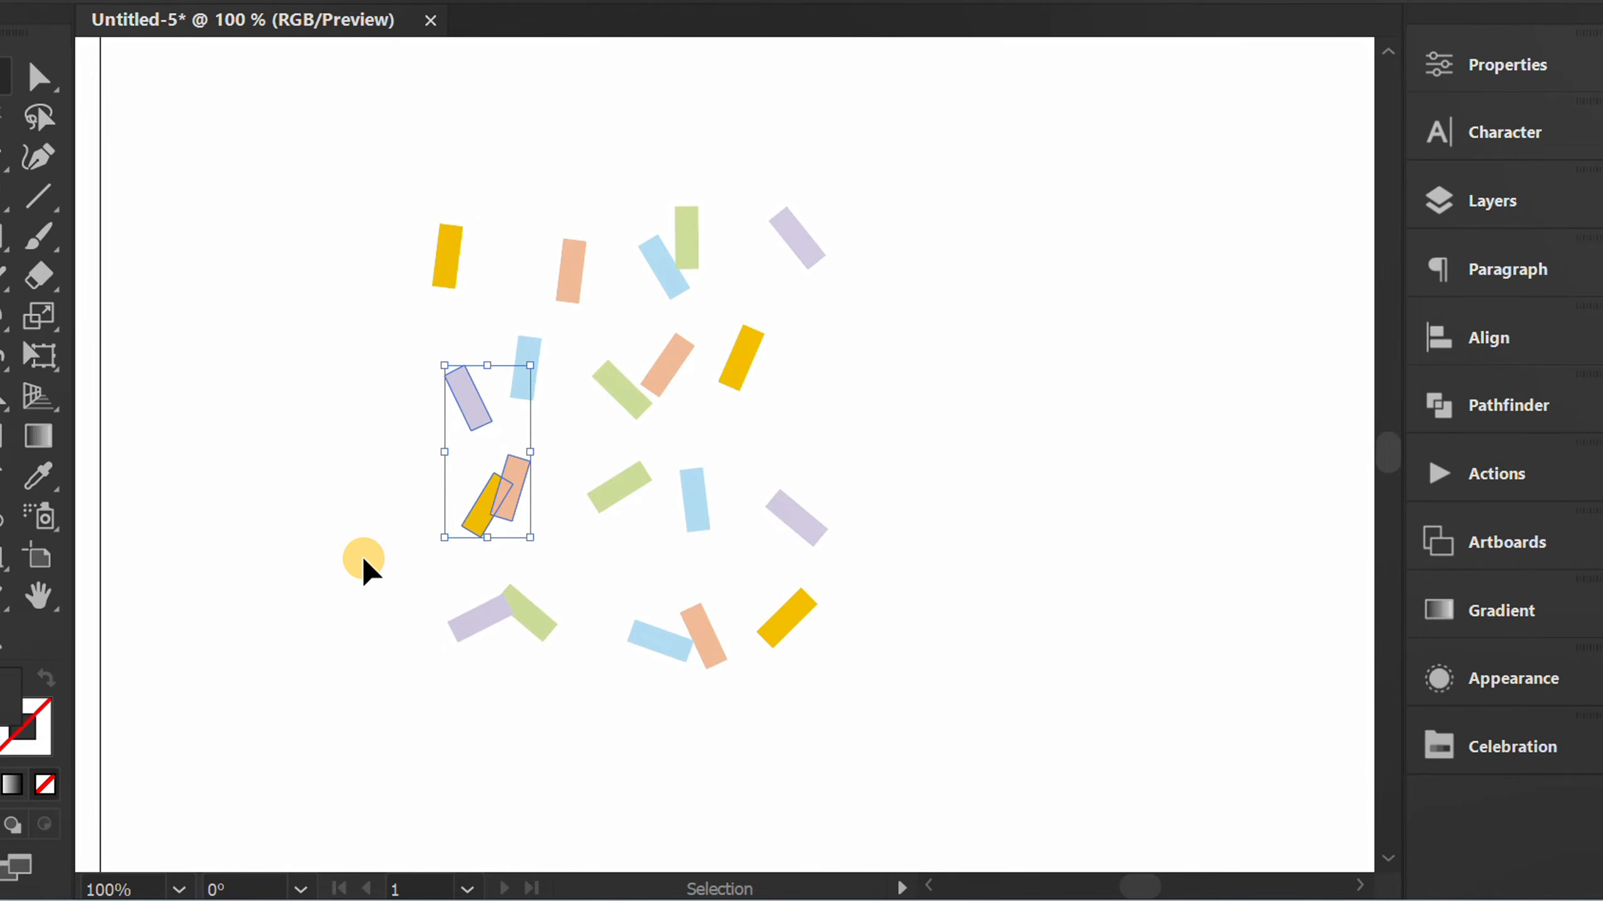
pyautogui.hotkey('ctrl', 'd')
pyautogui.click(371, 612)
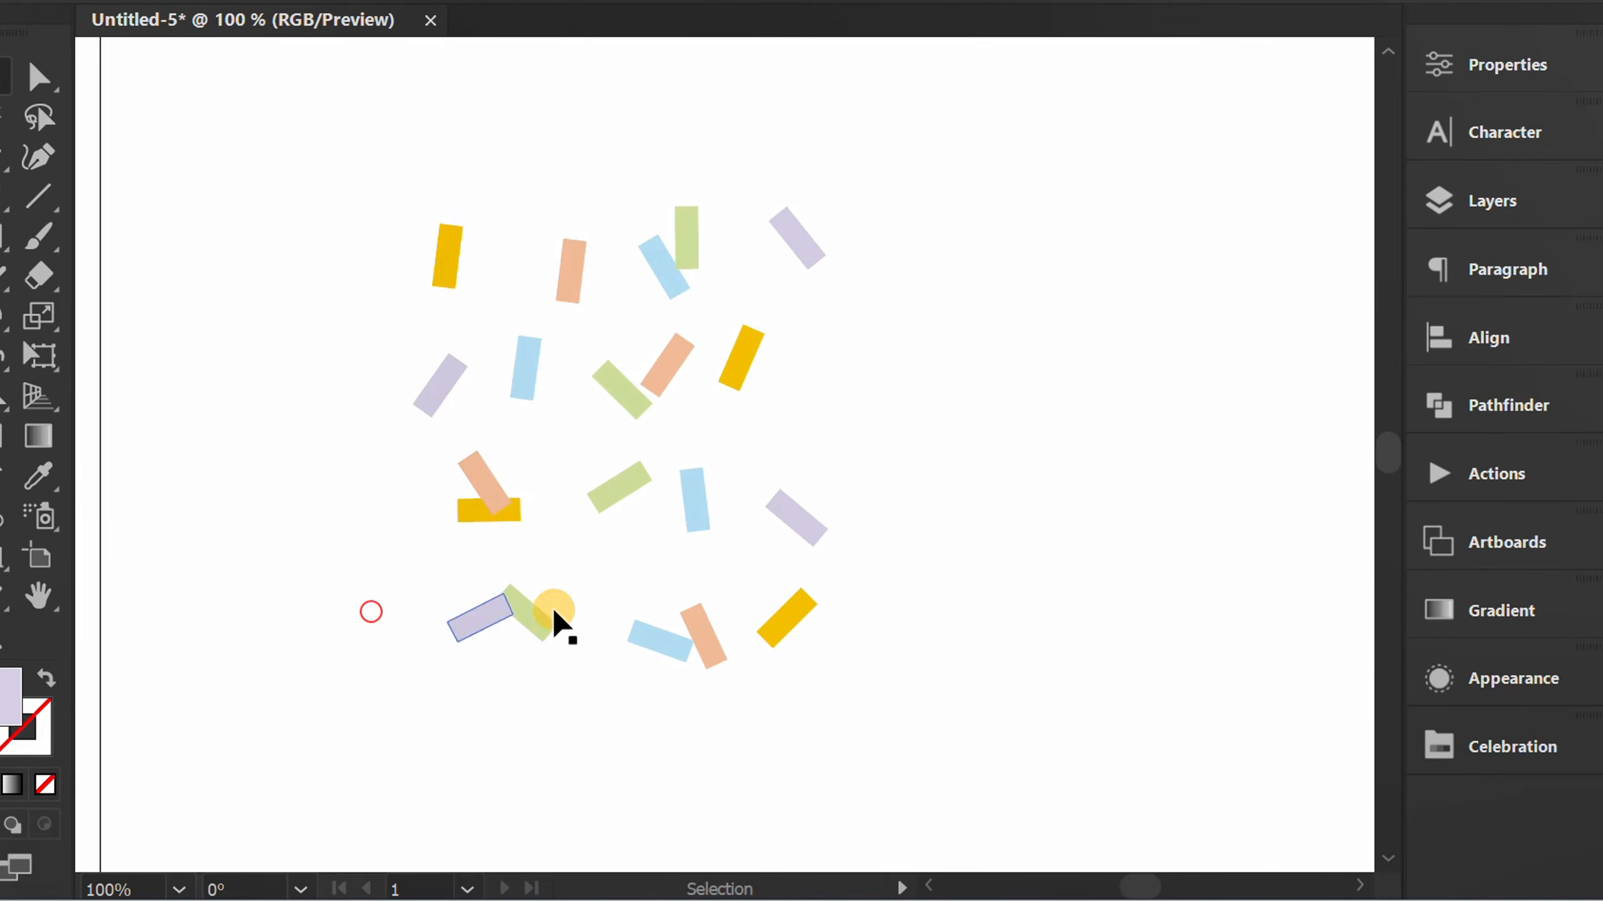
pyautogui.moveTo(608, 531); pyautogui.dragTo(608, 535)
pyautogui.hotkey('ctrl', 'd')
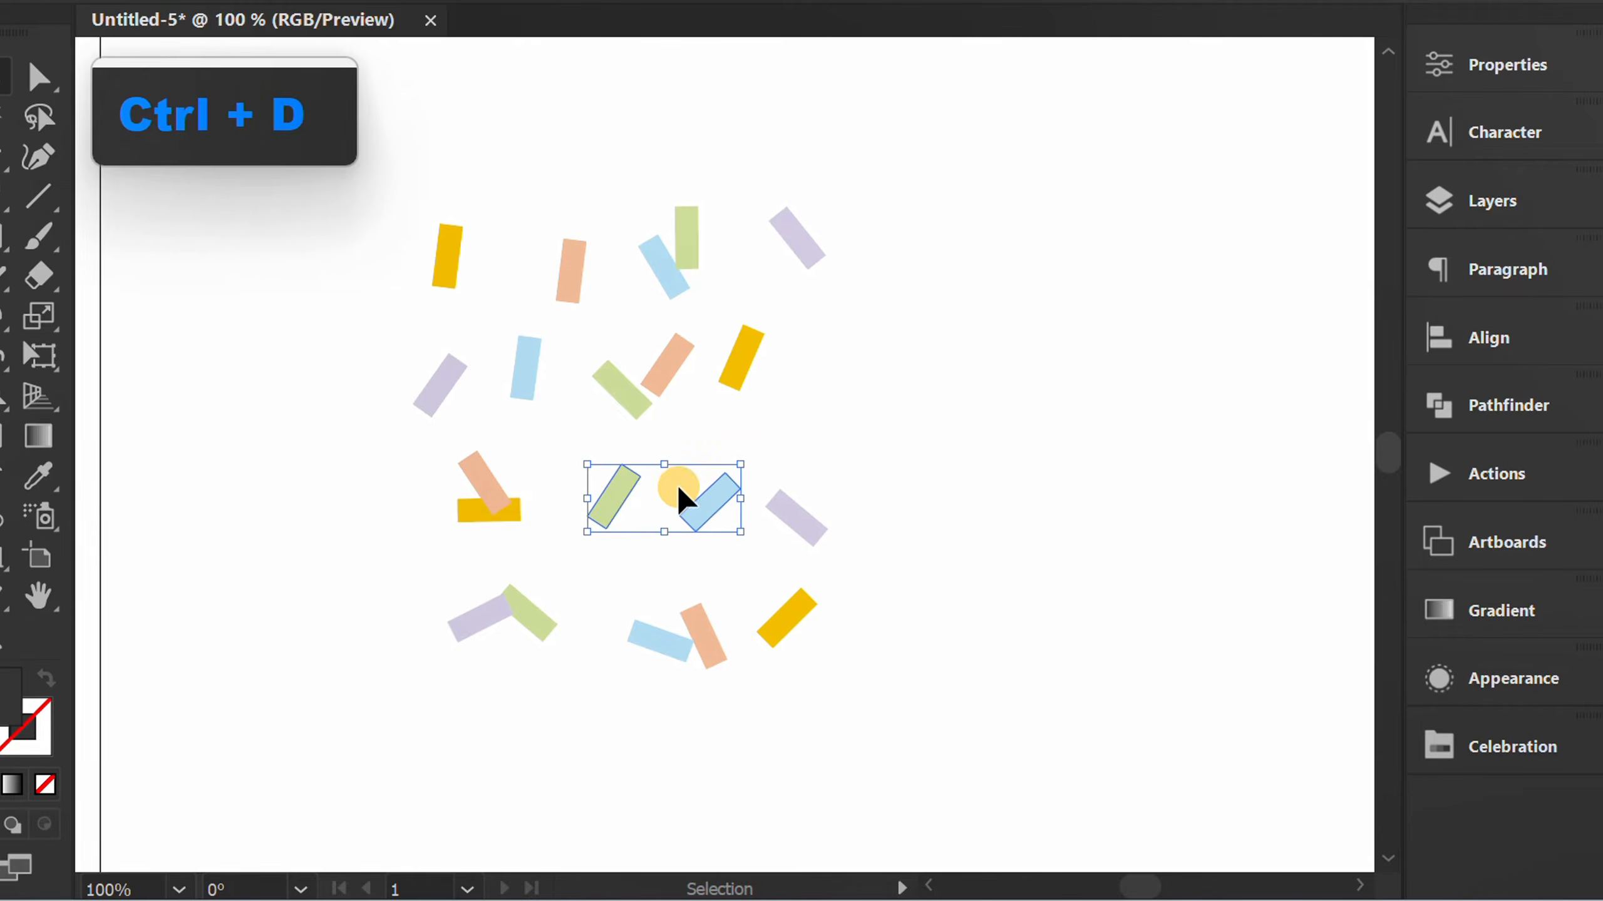
pyautogui.moveTo(531, 376); pyautogui.dragTo(528, 378)
pyautogui.hotkey('ctrl', 'd')
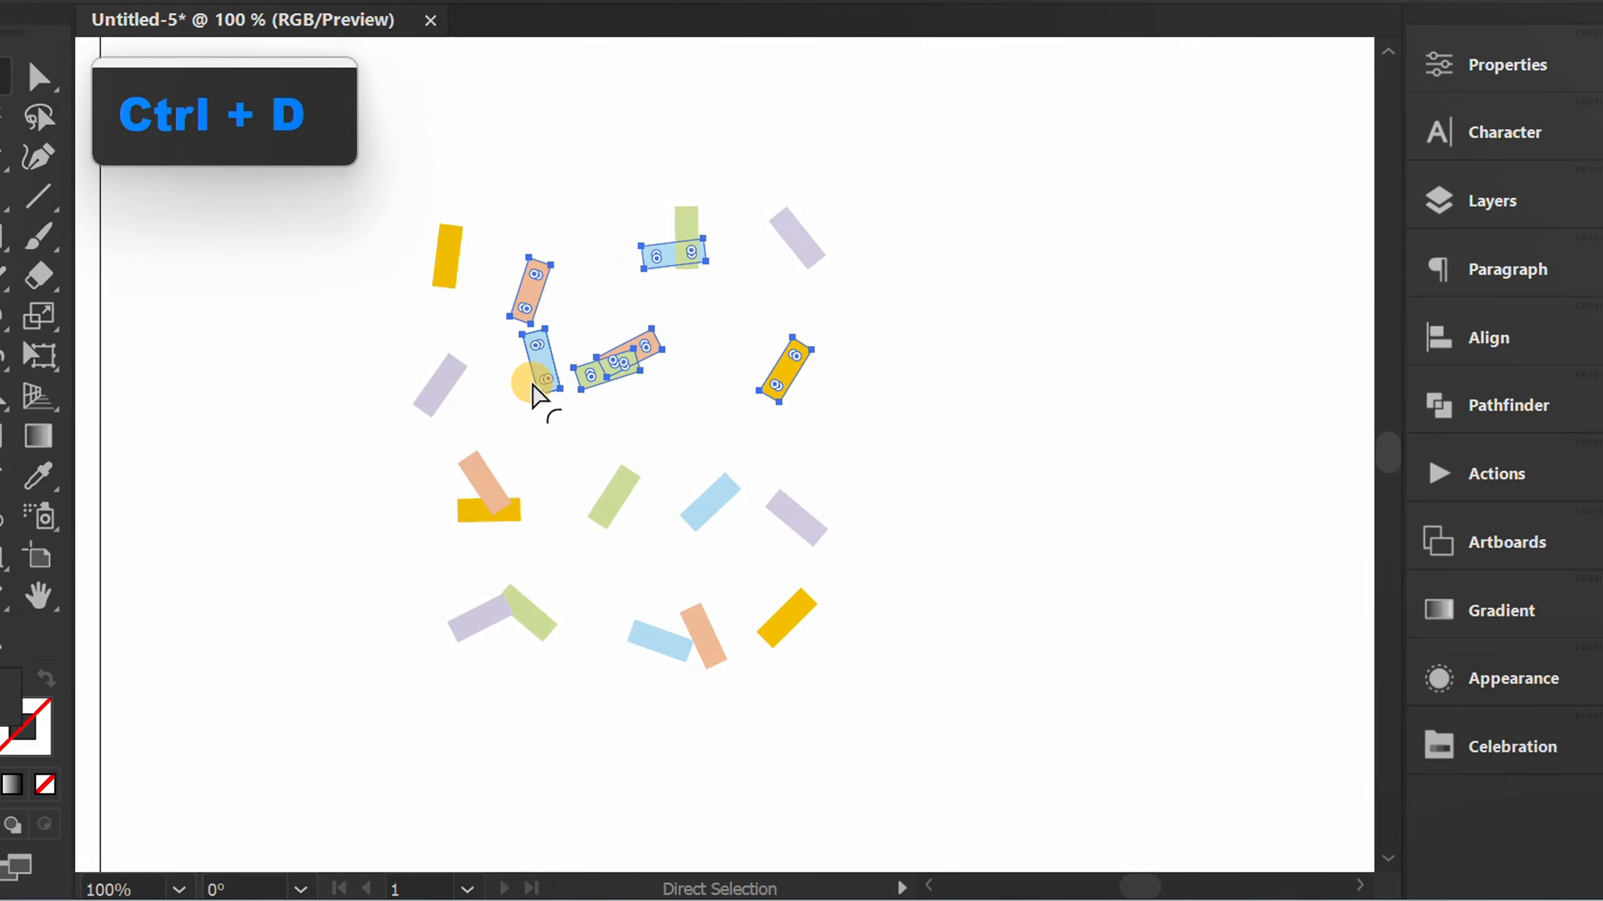
# Repeat the random transformation on the upper-left group of bars and on the bottom row.
pyautogui.click(313, 441)
pyautogui.moveTo(378, 446); pyautogui.dragTo(368, 467)
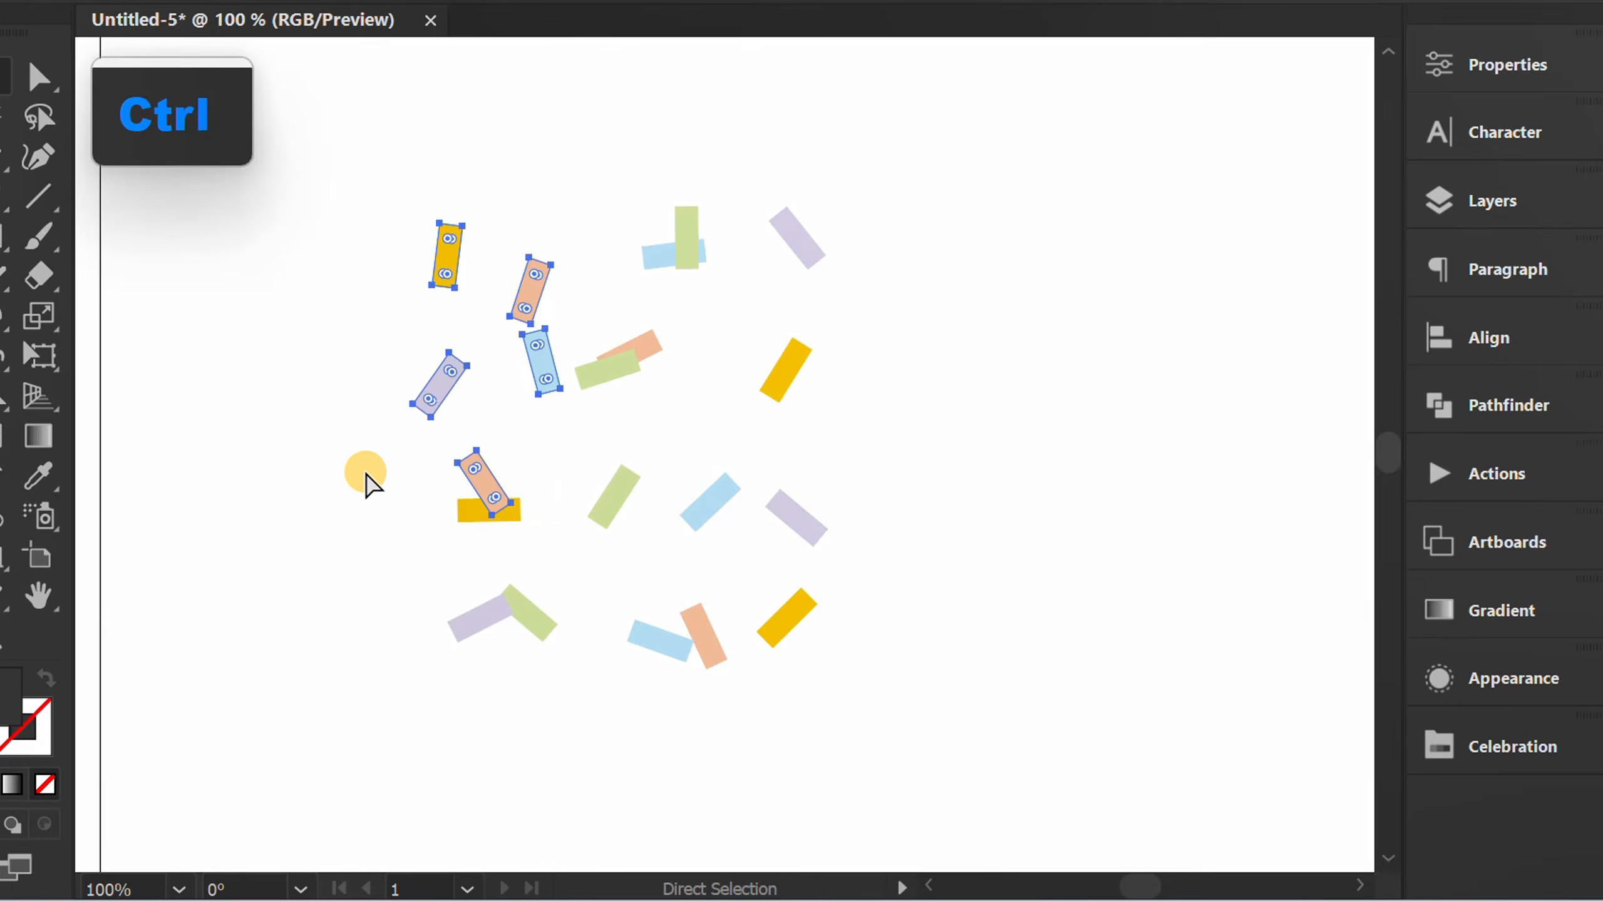
pyautogui.hotkey('ctrl', 'd')
pyautogui.click(308, 491)
pyautogui.moveTo(848, 579); pyautogui.dragTo(458, 643)
pyautogui.hotkey('ctrl', 'd')
pyautogui.click(332, 623)
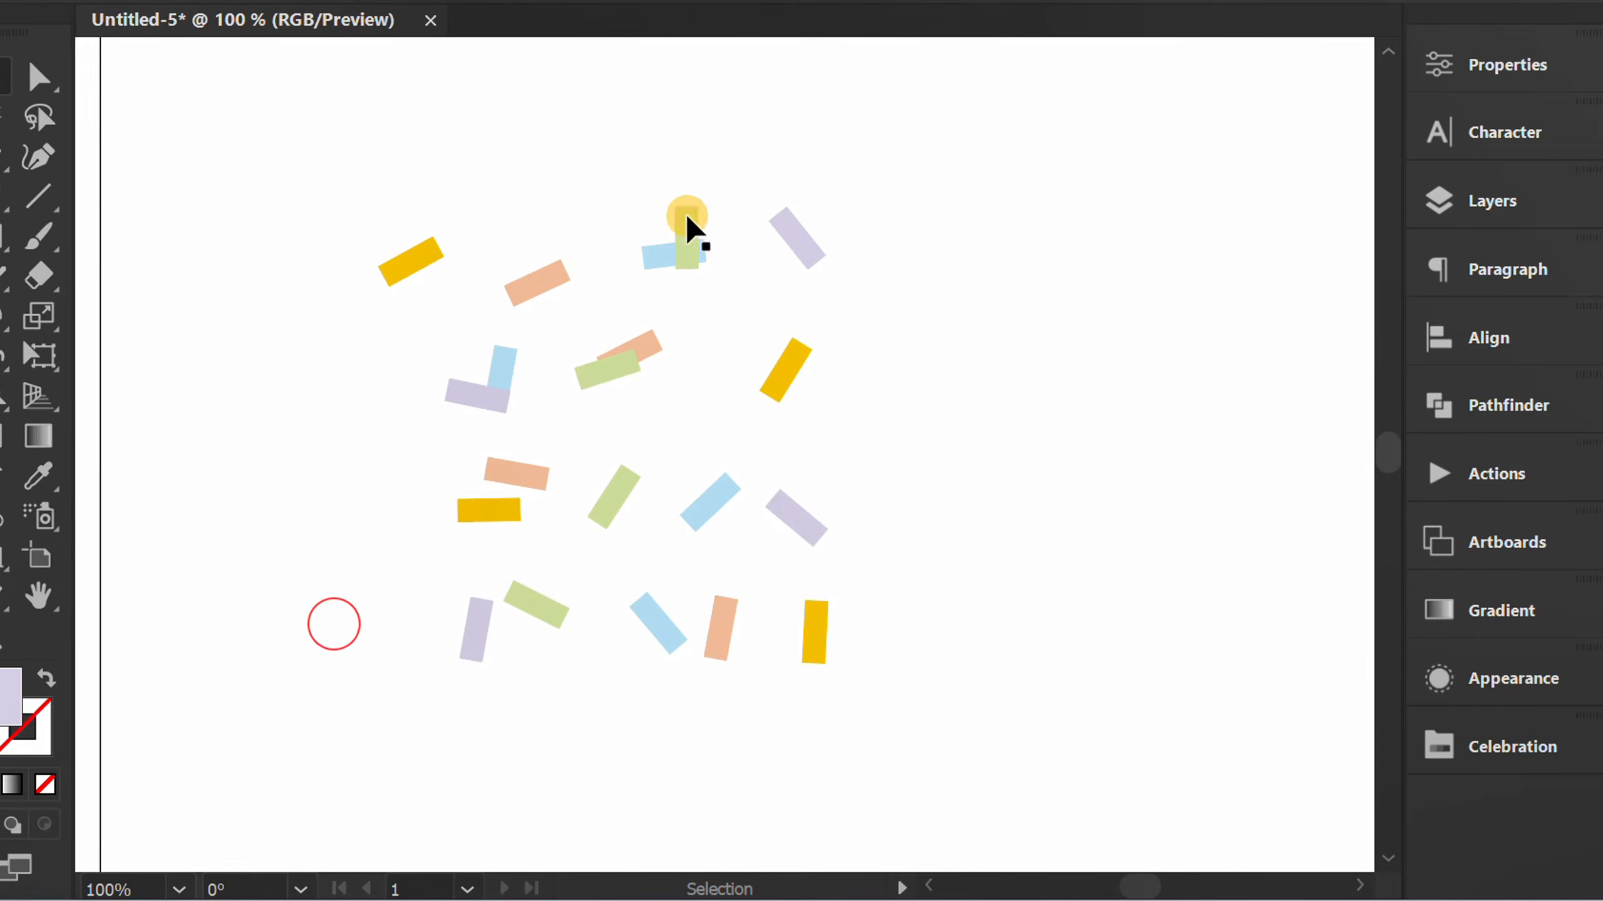
# Randomly transform the upper-left and middle bars again, followed by all bars in the lower three rows.
pyautogui.moveTo(716, 154); pyautogui.dragTo(423, 533)
pyautogui.hotkey('ctrl', 'd')
pyautogui.click(311, 557)
pyautogui.moveTo(874, 334); pyautogui.dragTo(386, 669)
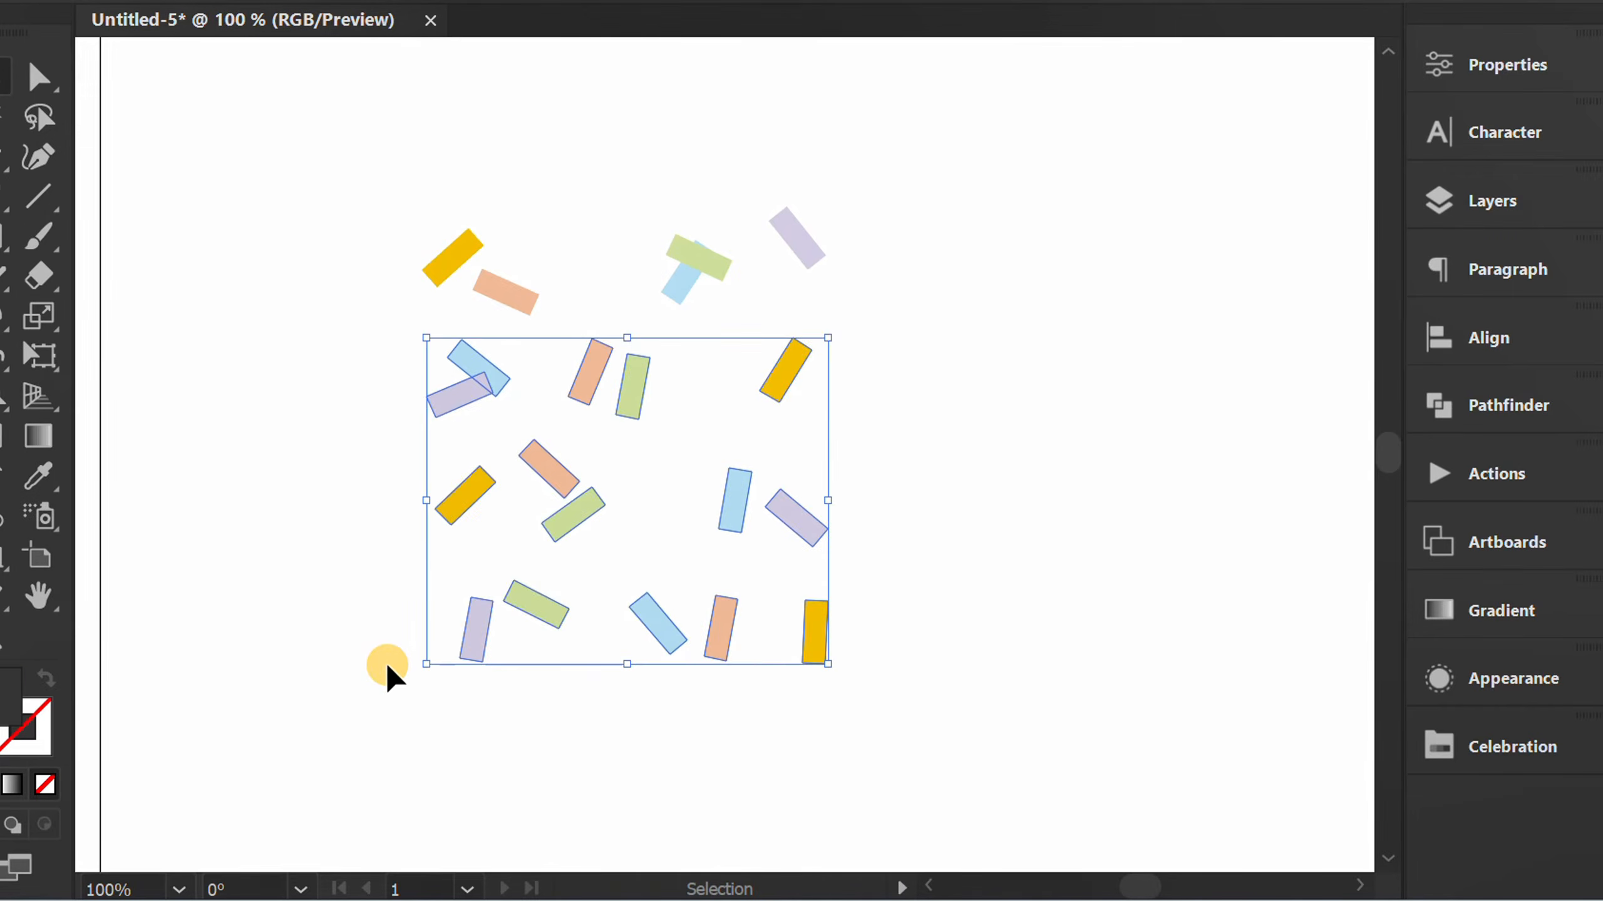
pyautogui.hotkey('ctrl', 'd')
pyautogui.click(318, 625)
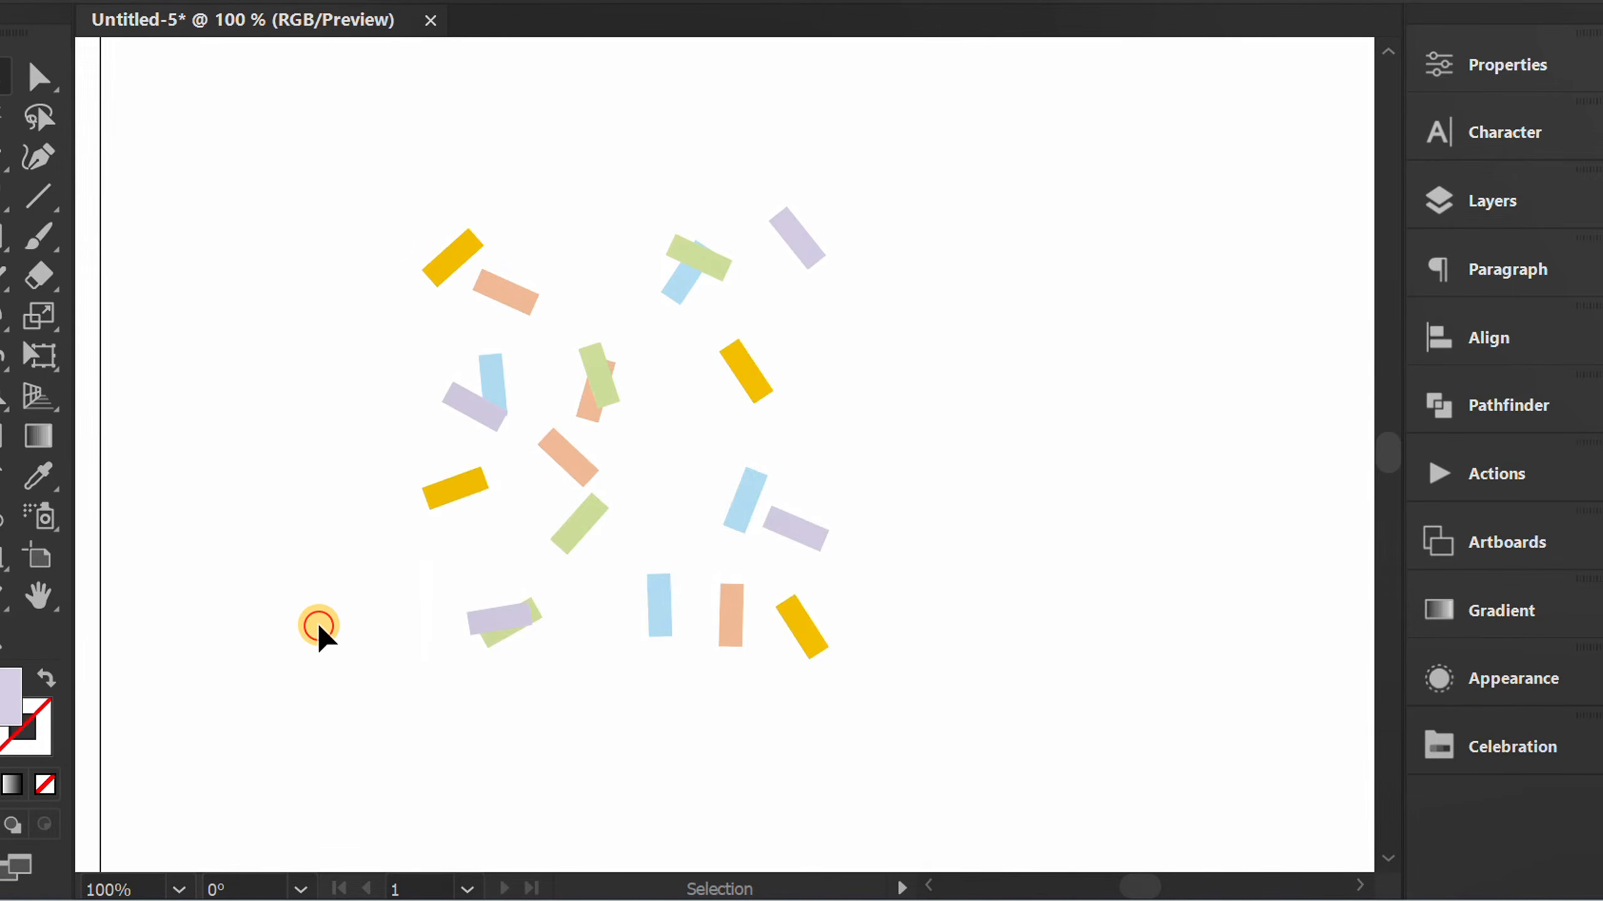
# Select all the scattered bars, make a new pattern from them, and close the swatches.
pyautogui.moveTo(912, 134); pyautogui.dragTo(380, 713)
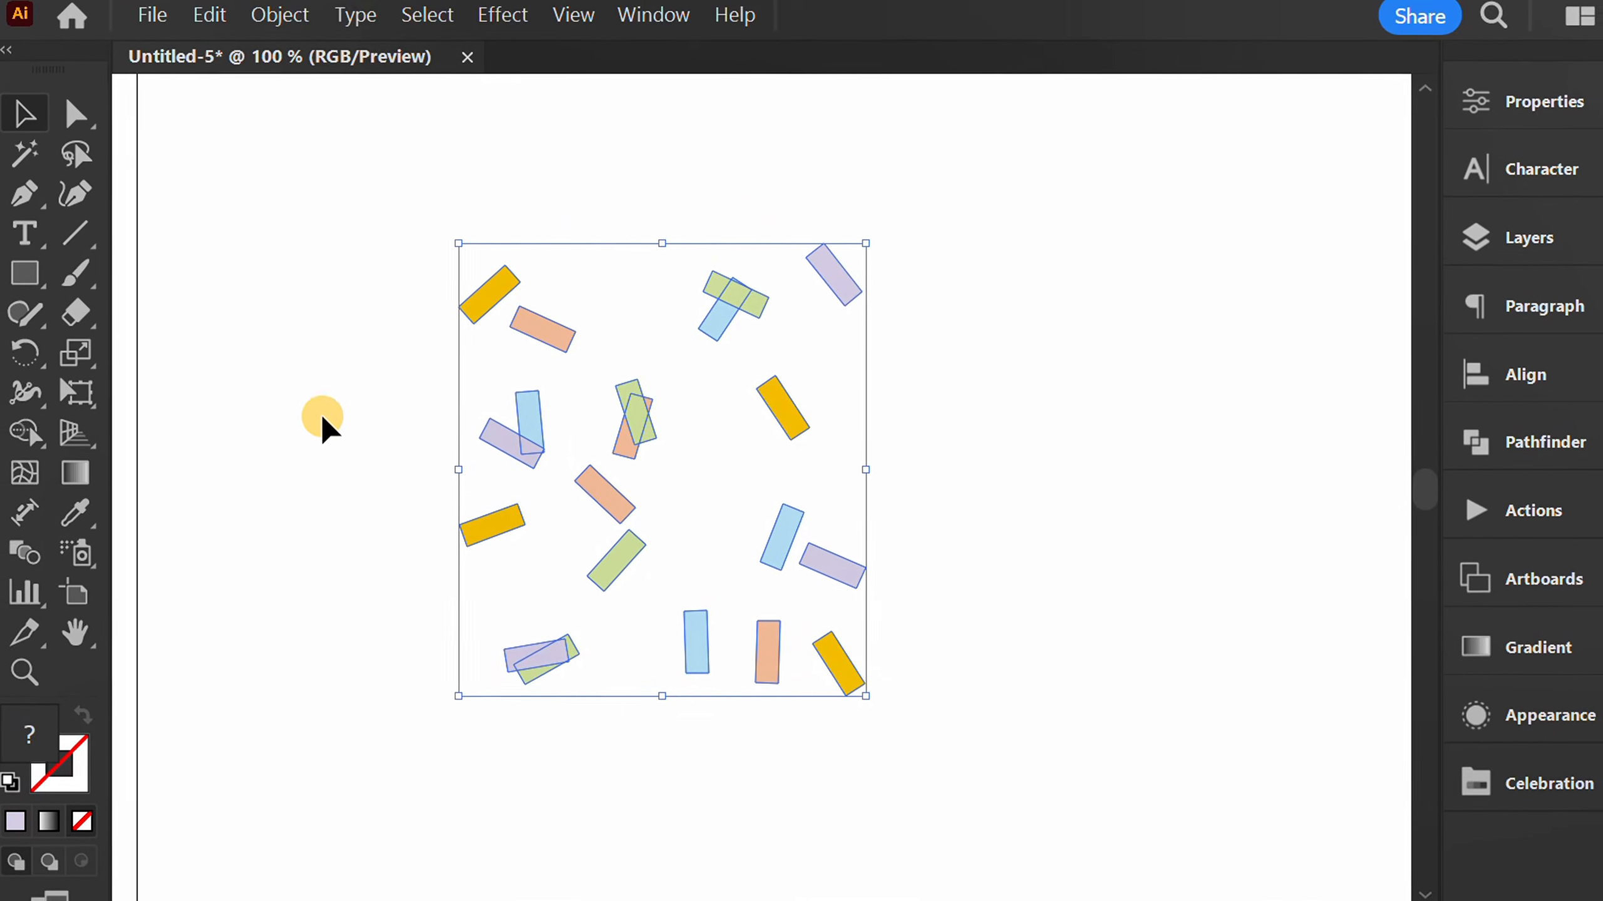
pyautogui.click(291, 26)
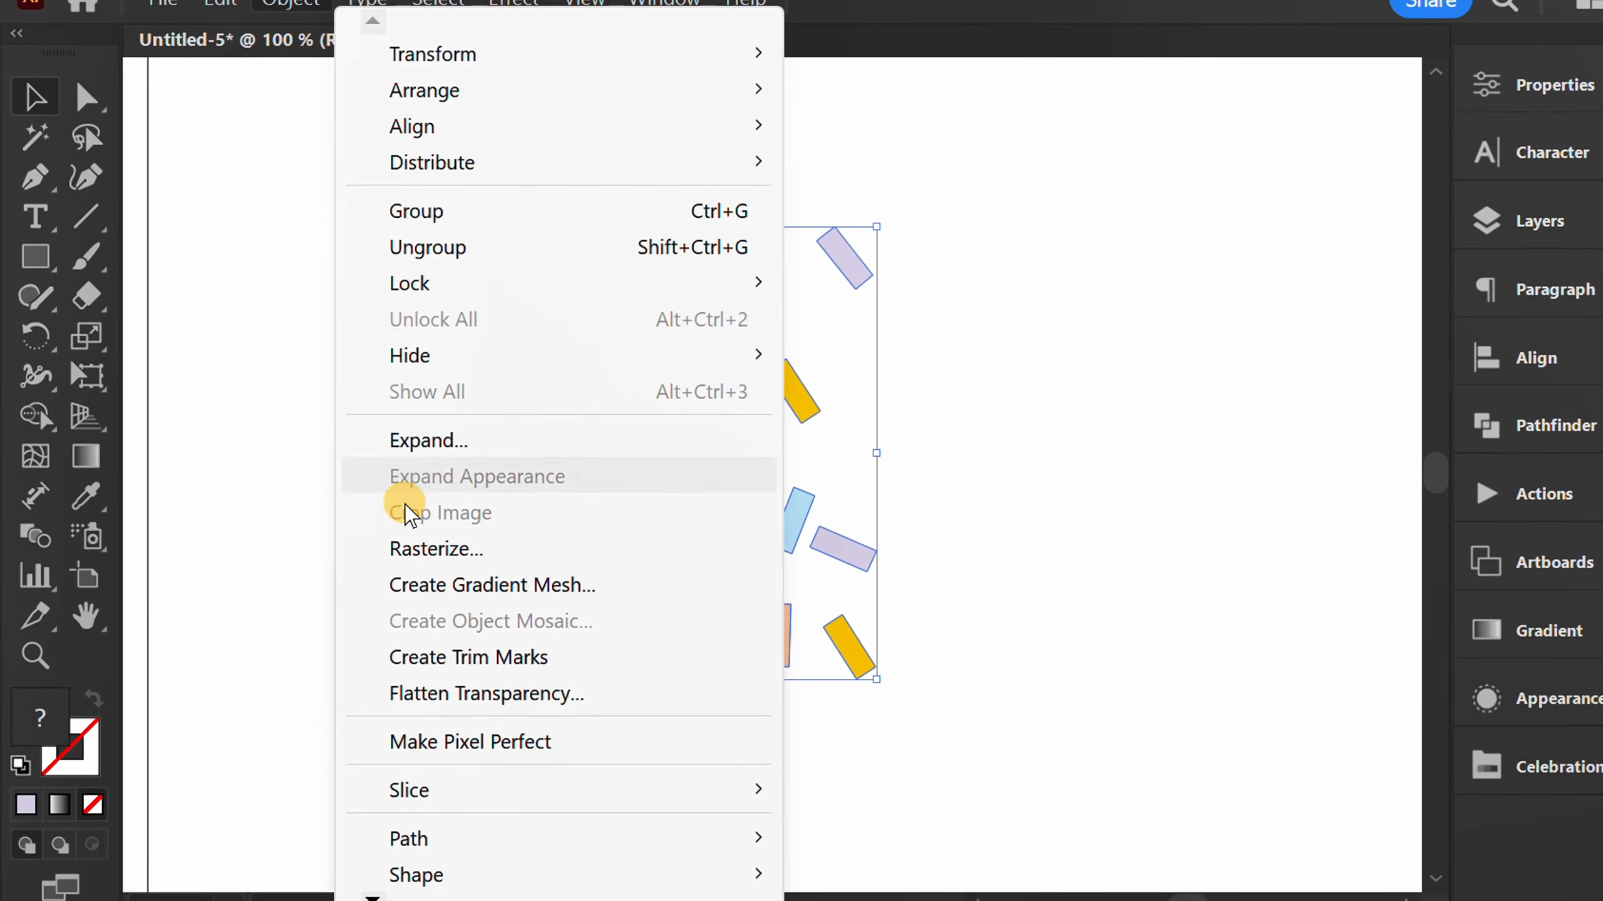
pyautogui.moveTo(370, 884)
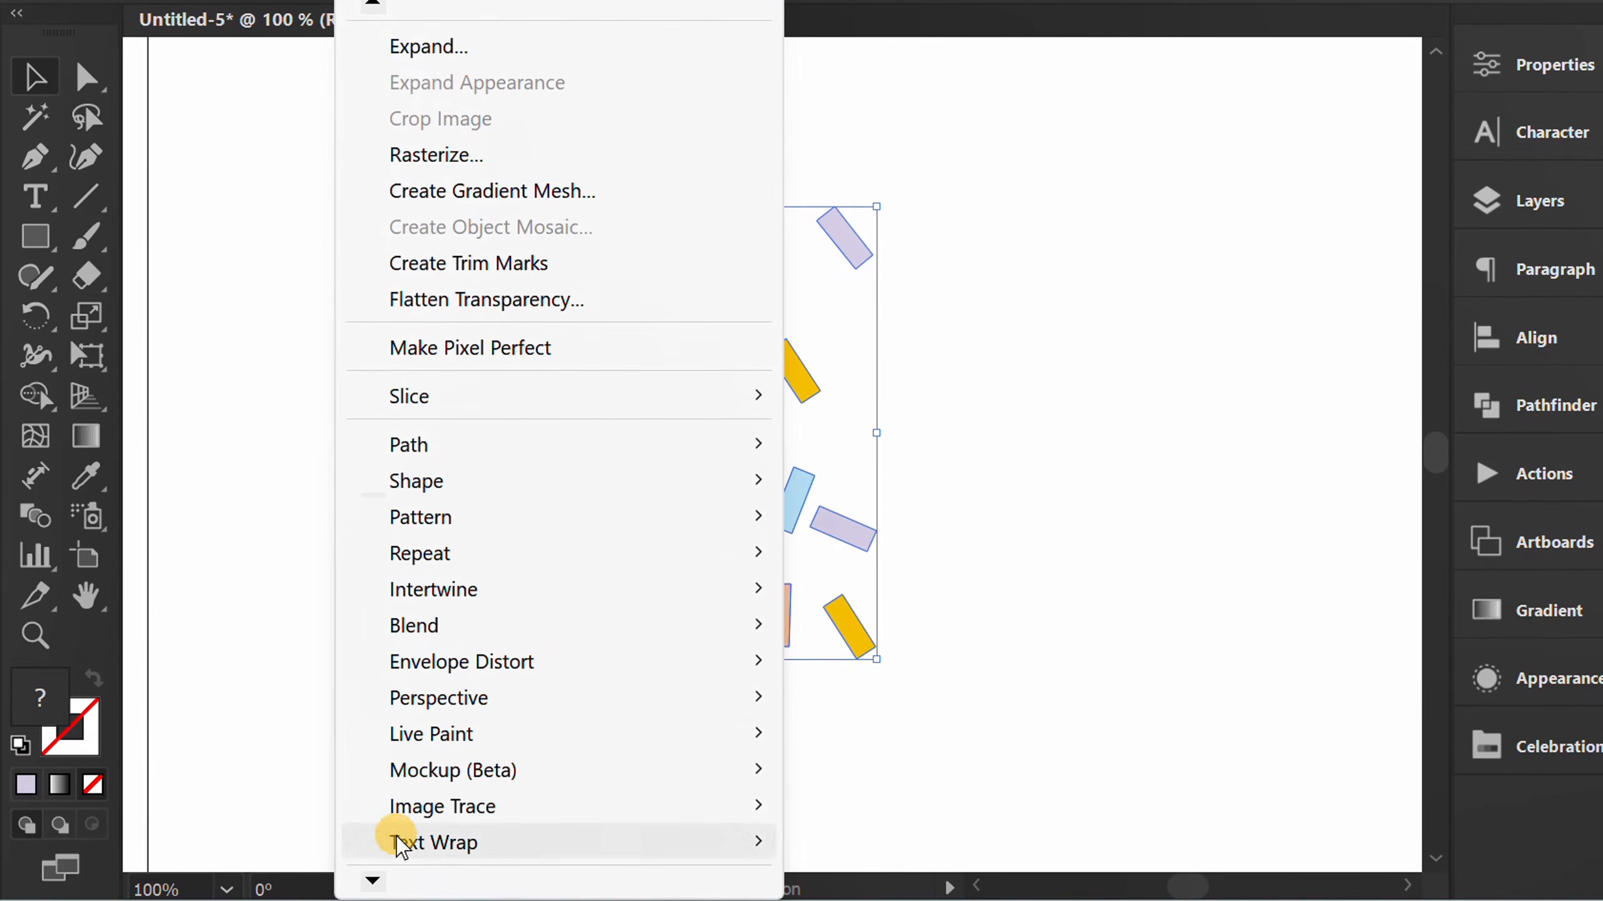
pyautogui.moveTo(760, 515)
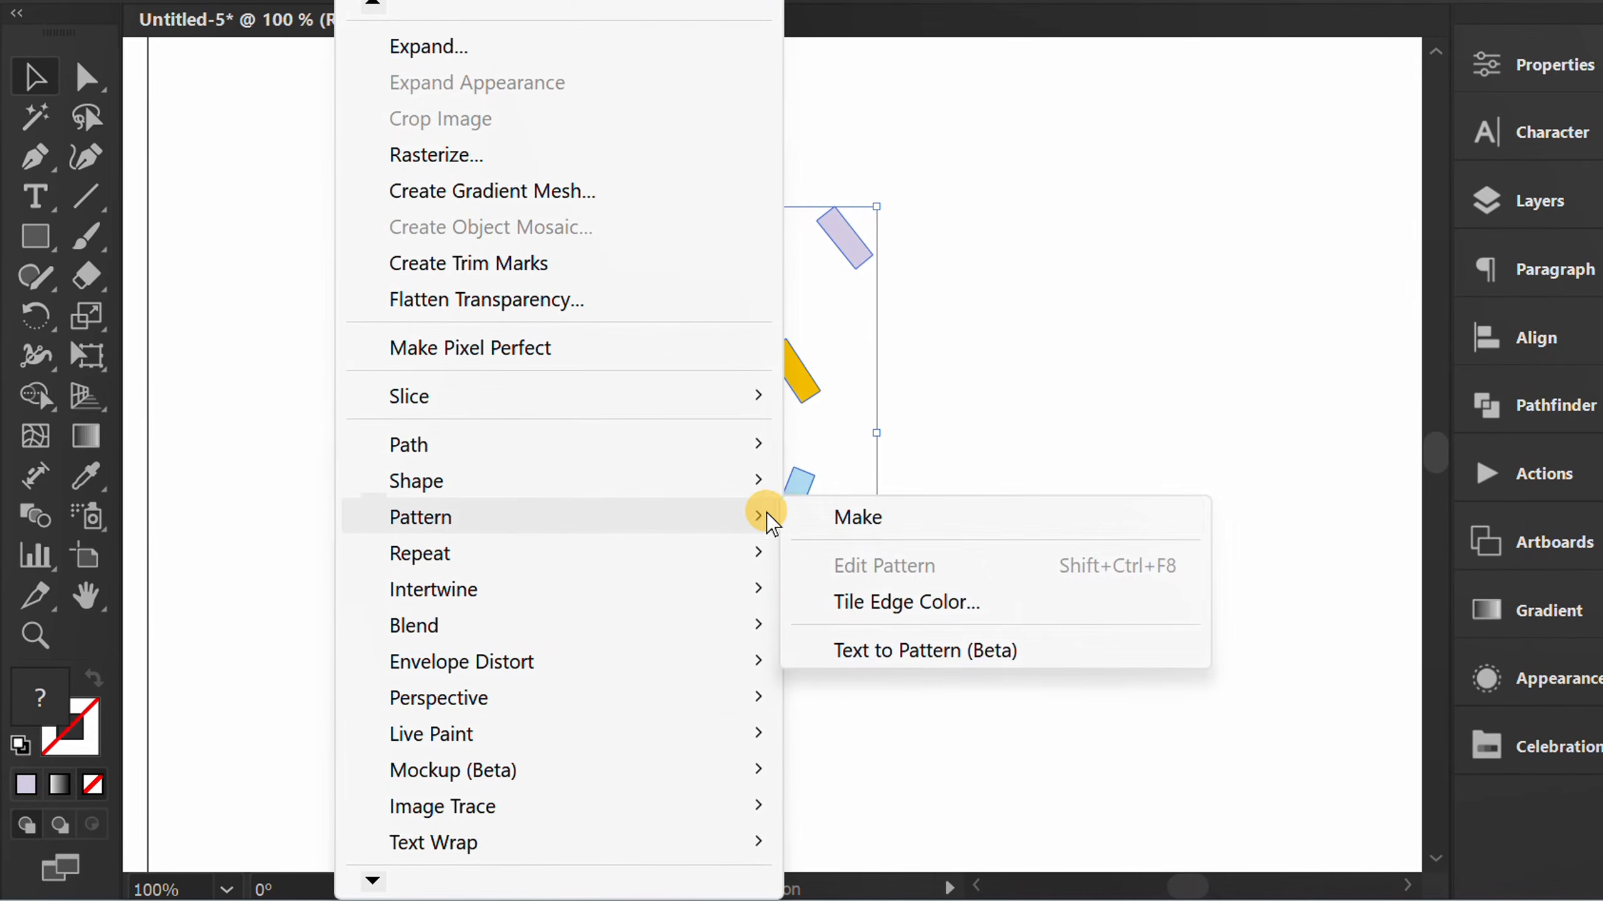
pyautogui.click(925, 517)
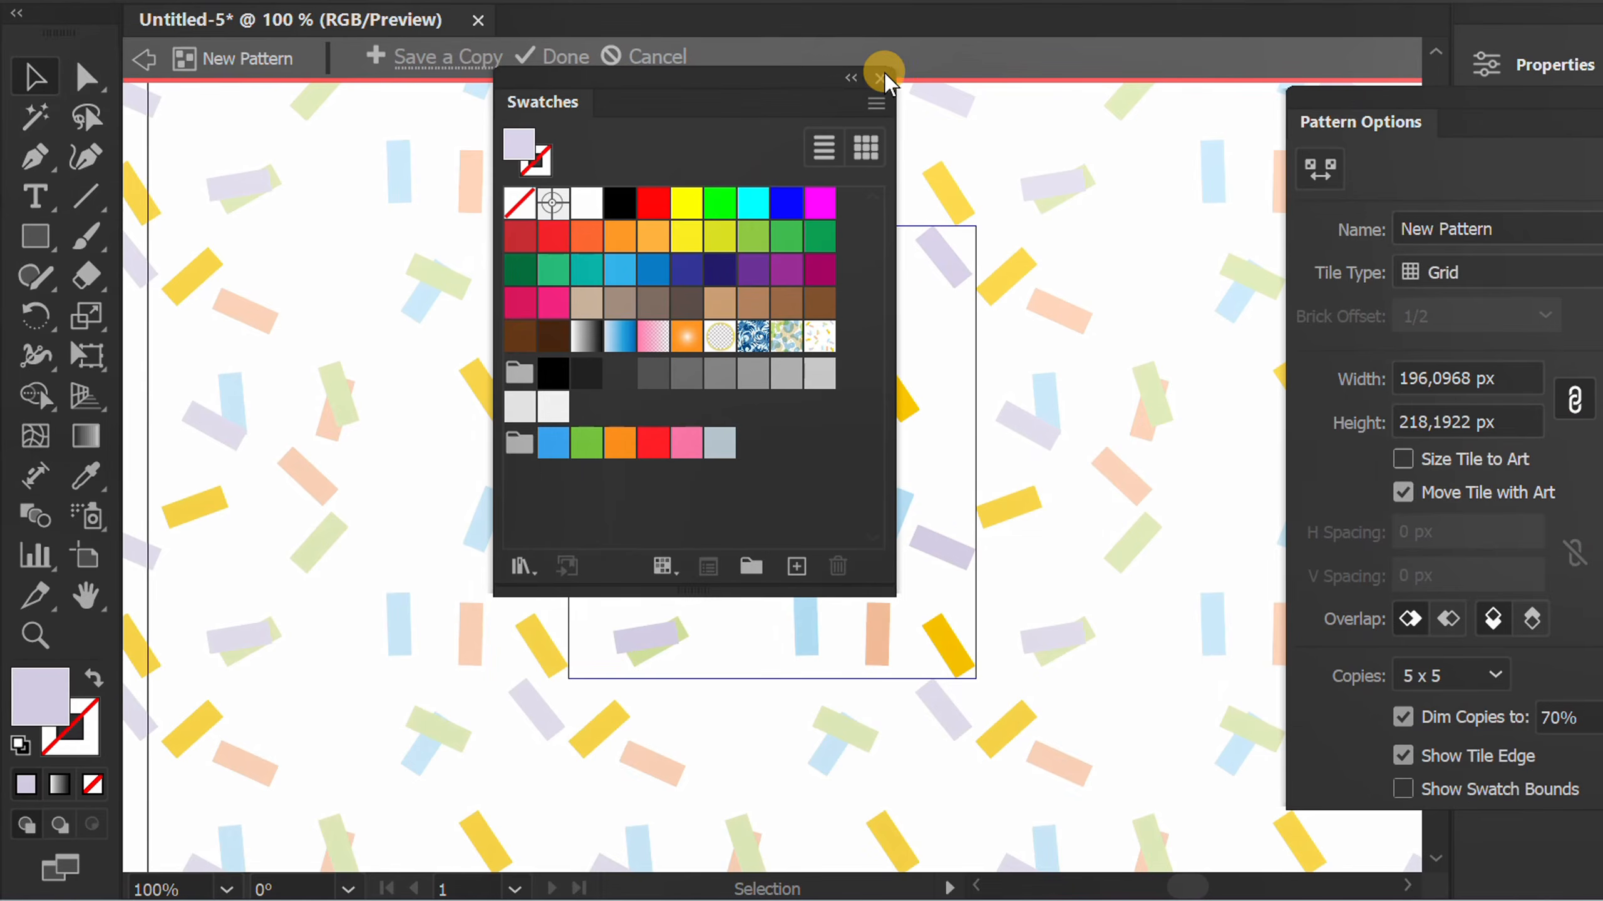
pyautogui.click(881, 78)
# Set the new pattern's tile type to Brick by Row and clear the options away from the tile.
pyautogui.moveTo(1440, 100); pyautogui.dragTo(1042, 67)
pyautogui.click(1129, 235)
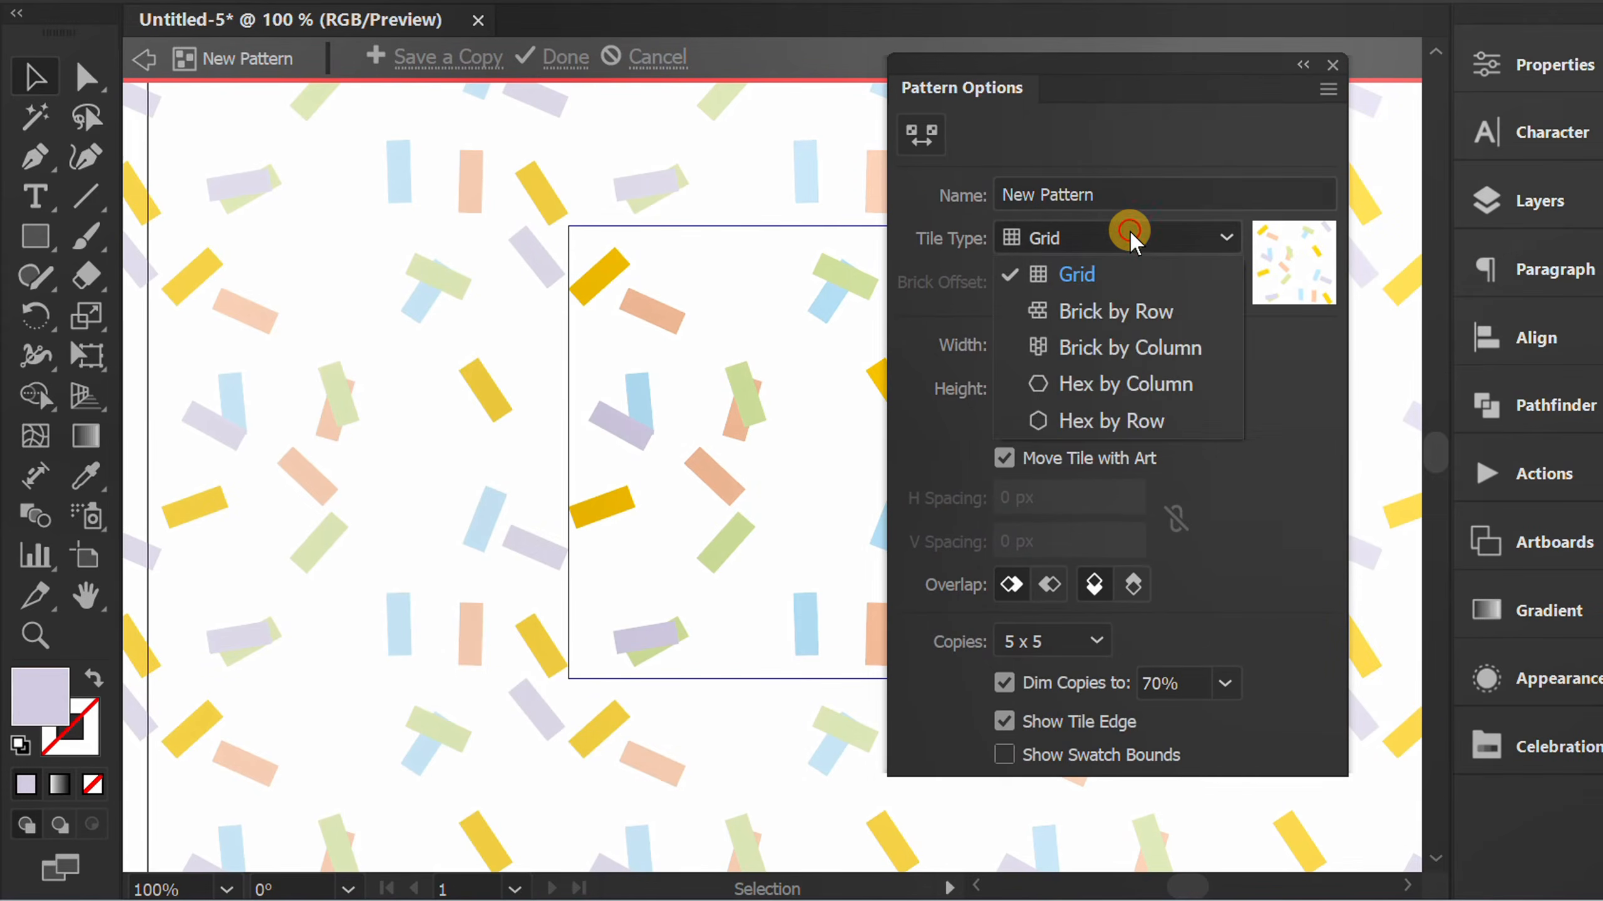
pyautogui.click(1111, 313)
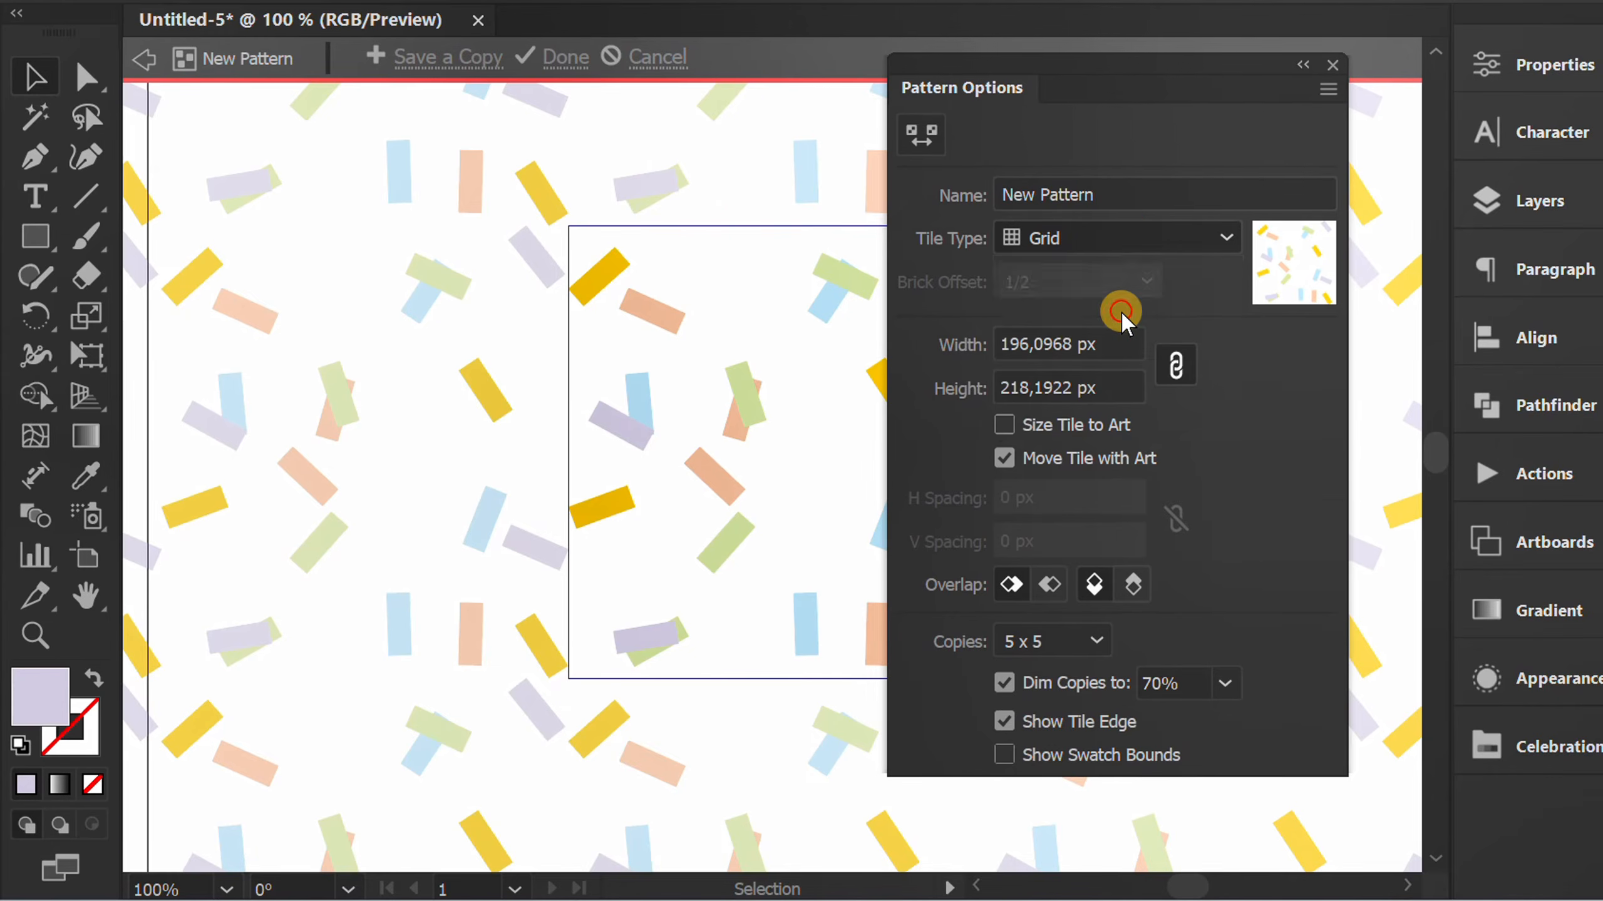
pyautogui.moveTo(1219, 63); pyautogui.dragTo(1512, 95)
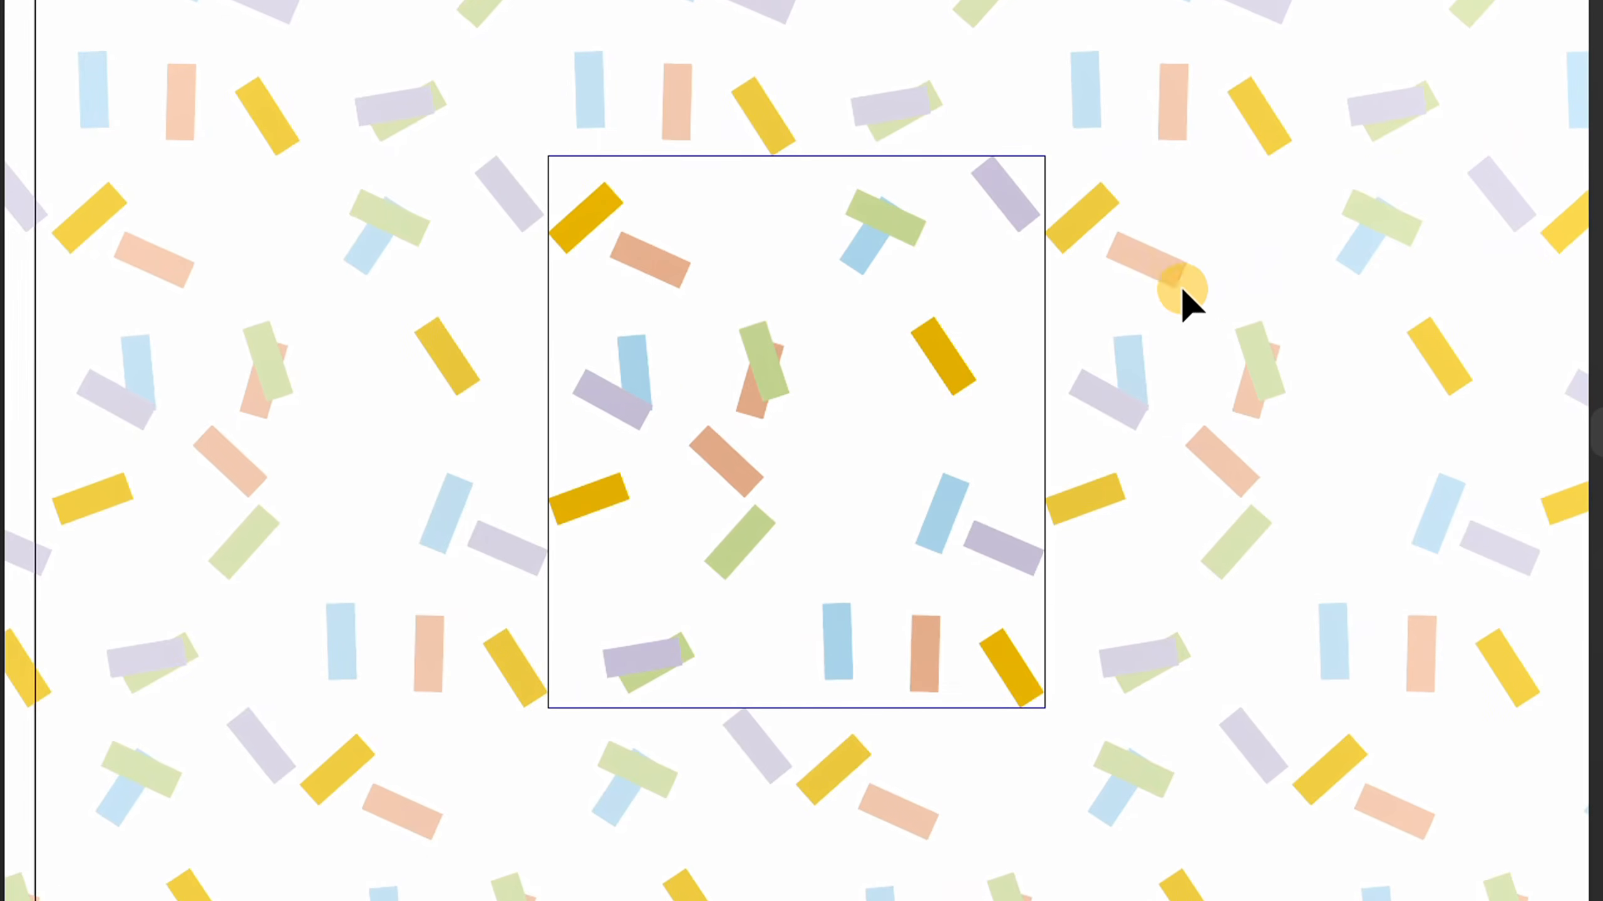
# Separate the overlapping green and peach bars in the middle of the tile and shift the upper peach bar.
pyautogui.moveTo(763, 357); pyautogui.dragTo(836, 407)
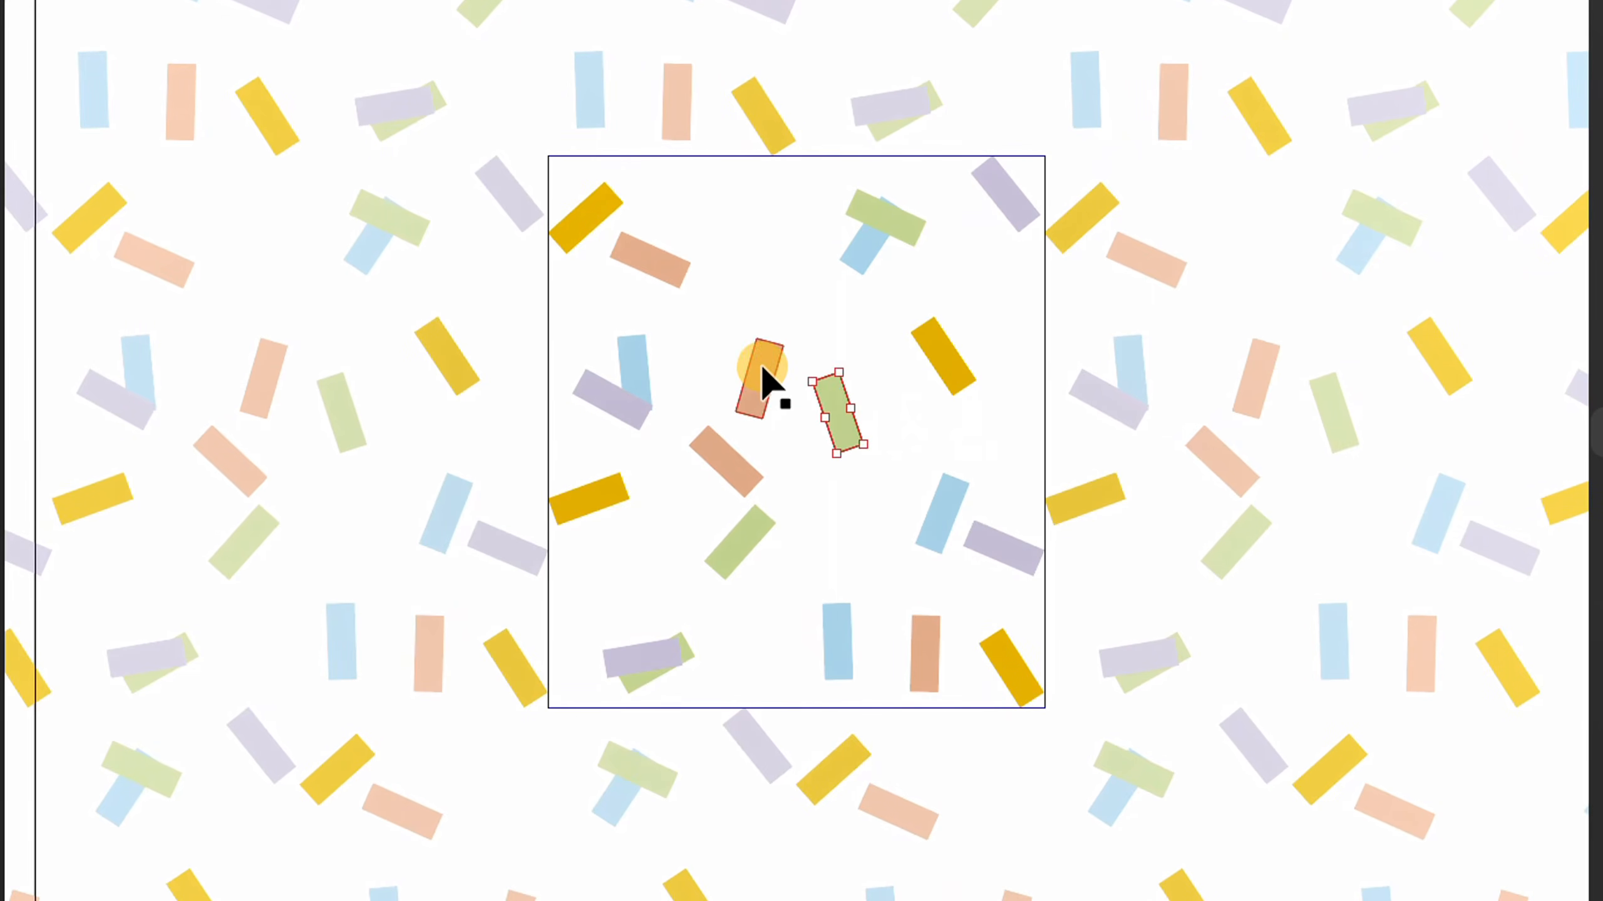
pyautogui.moveTo(758, 363); pyautogui.dragTo(739, 322)
pyautogui.moveTo(656, 271); pyautogui.dragTo(697, 249)
pyautogui.moveTo(831, 435)
pyautogui.mouseDown()
pyautogui.moveTo(744, 448)
pyautogui.moveTo(848, 457)
pyautogui.mouseUp()
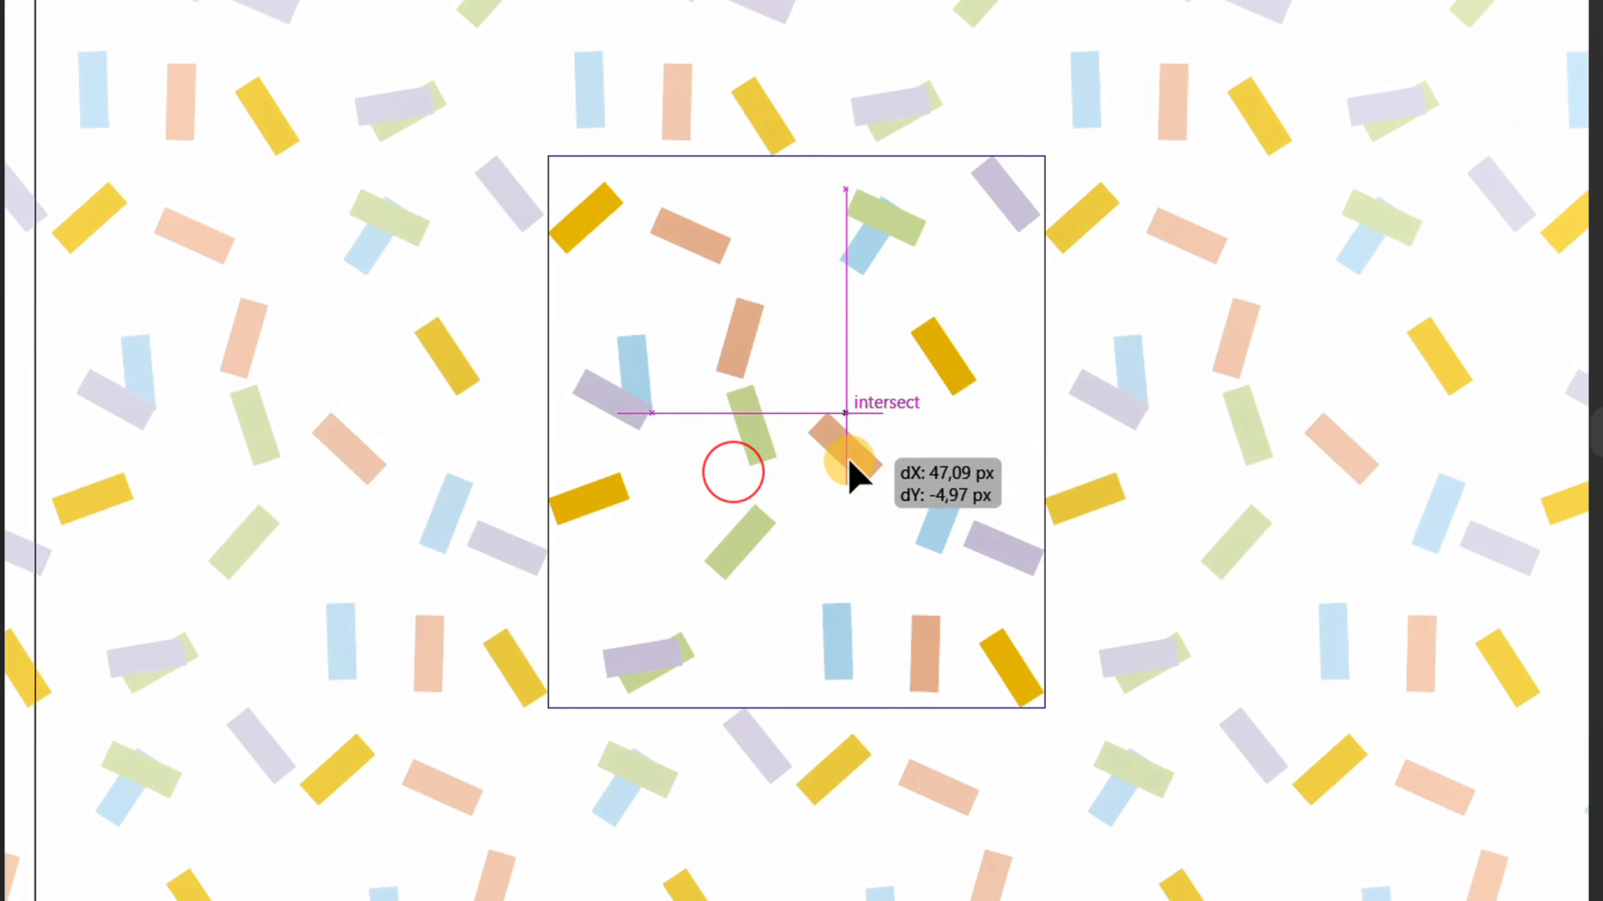
pyautogui.moveTo(867, 423); pyautogui.dragTo(866, 430)
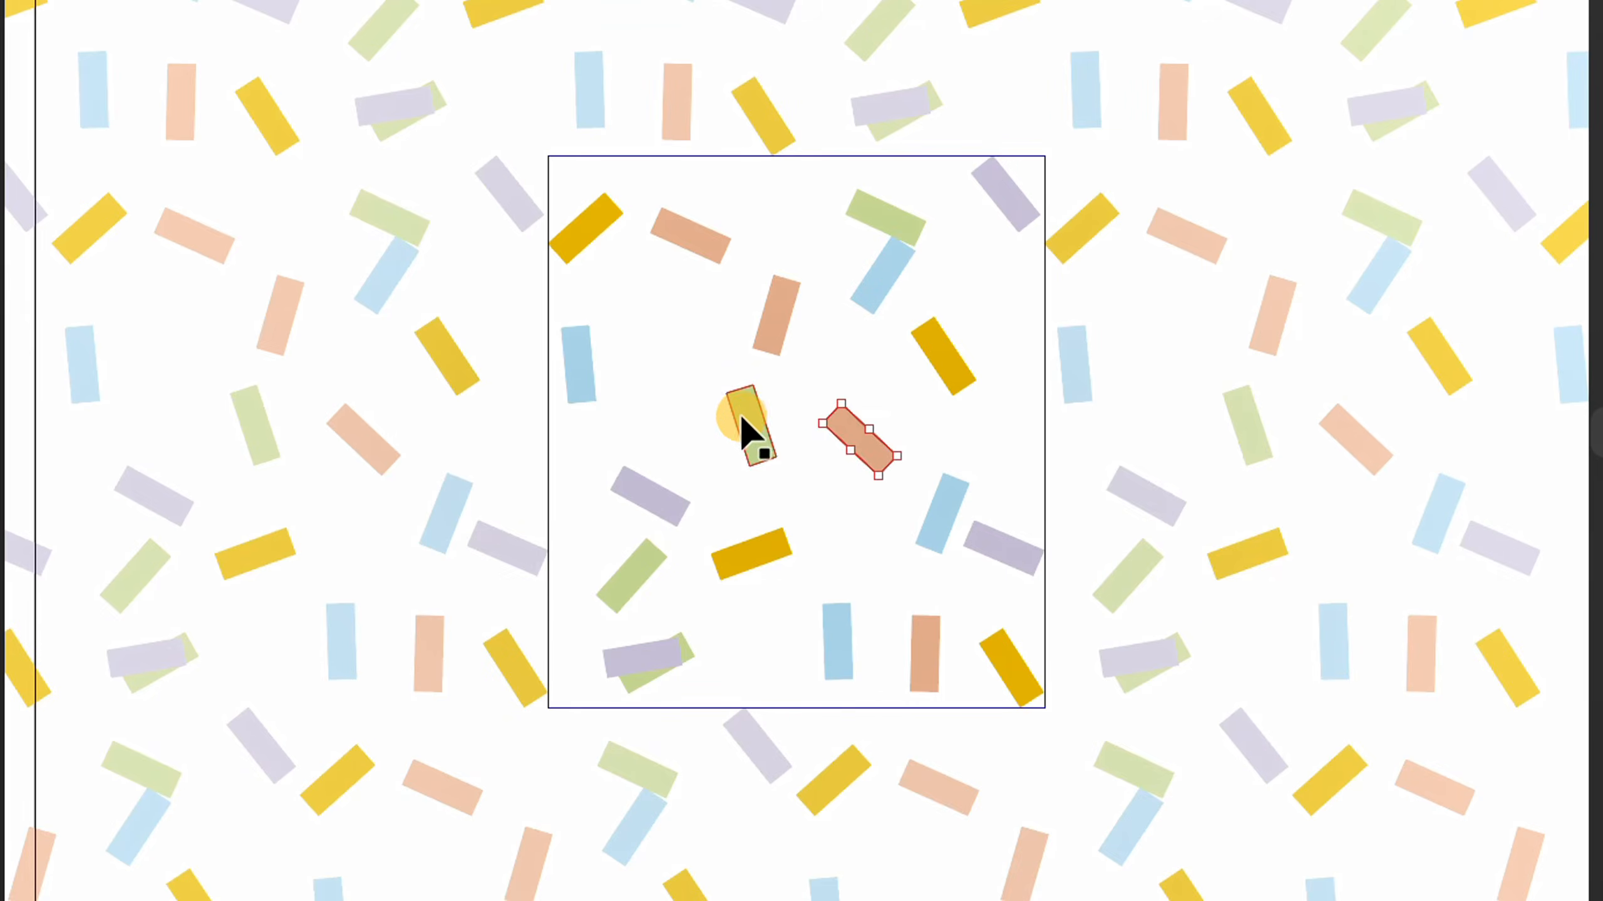
# Reposition the central green bar, two blue bars and the lavender bar at the tile's right edge for even spacing.
pyautogui.moveTo(750, 437); pyautogui.dragTo(762, 442)
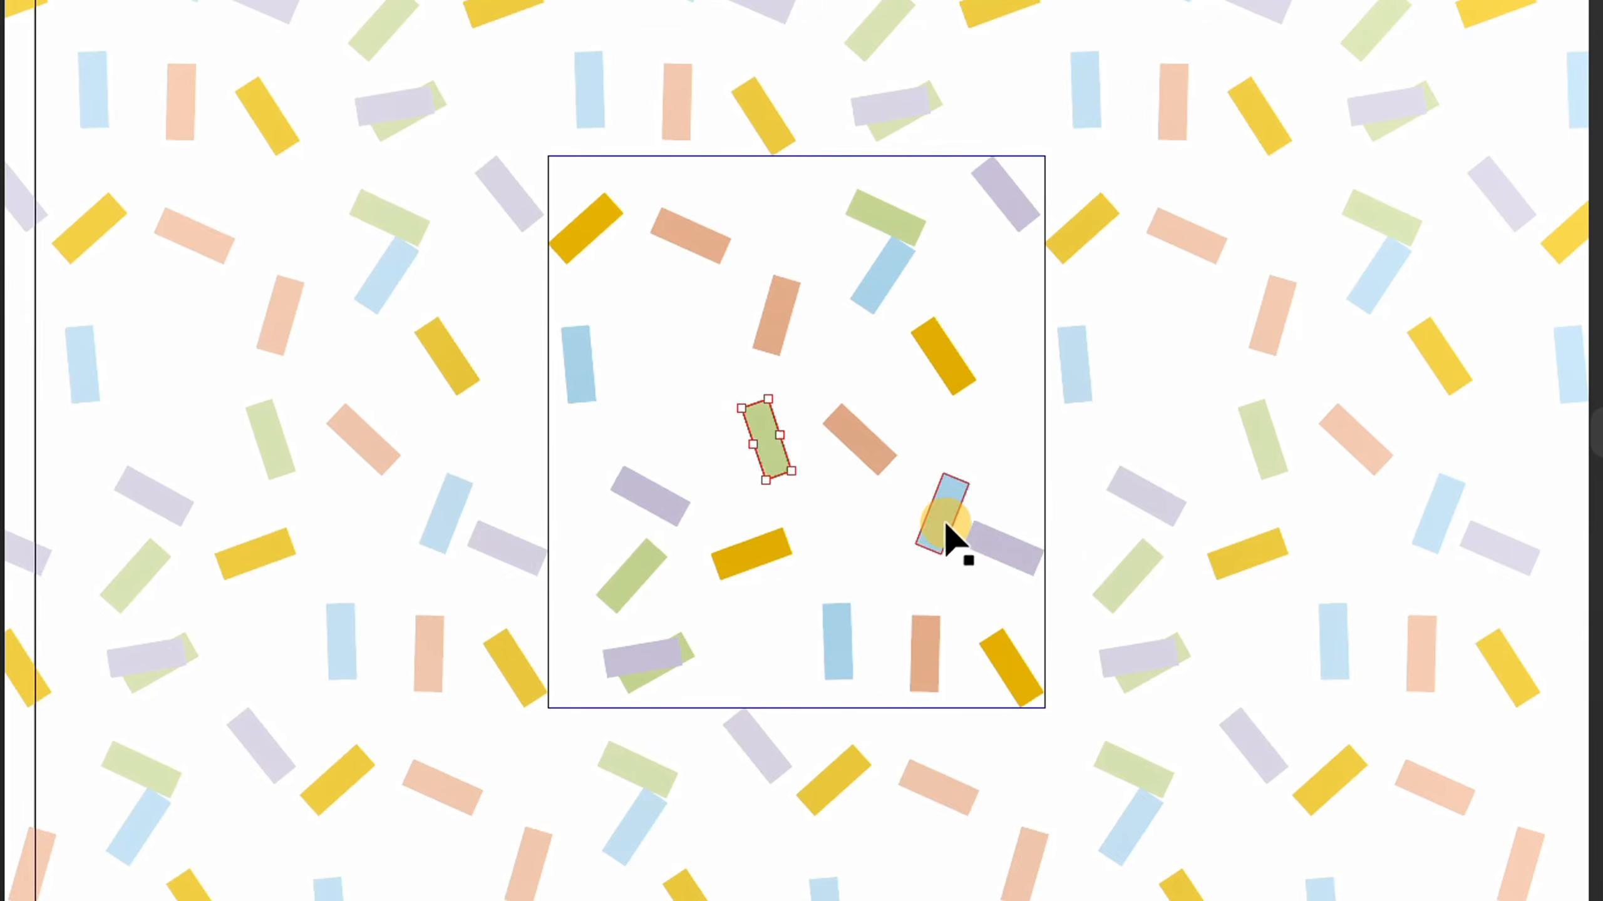
pyautogui.moveTo(958, 544); pyautogui.dragTo(915, 555)
pyautogui.moveTo(1021, 521); pyautogui.dragTo(1022, 509)
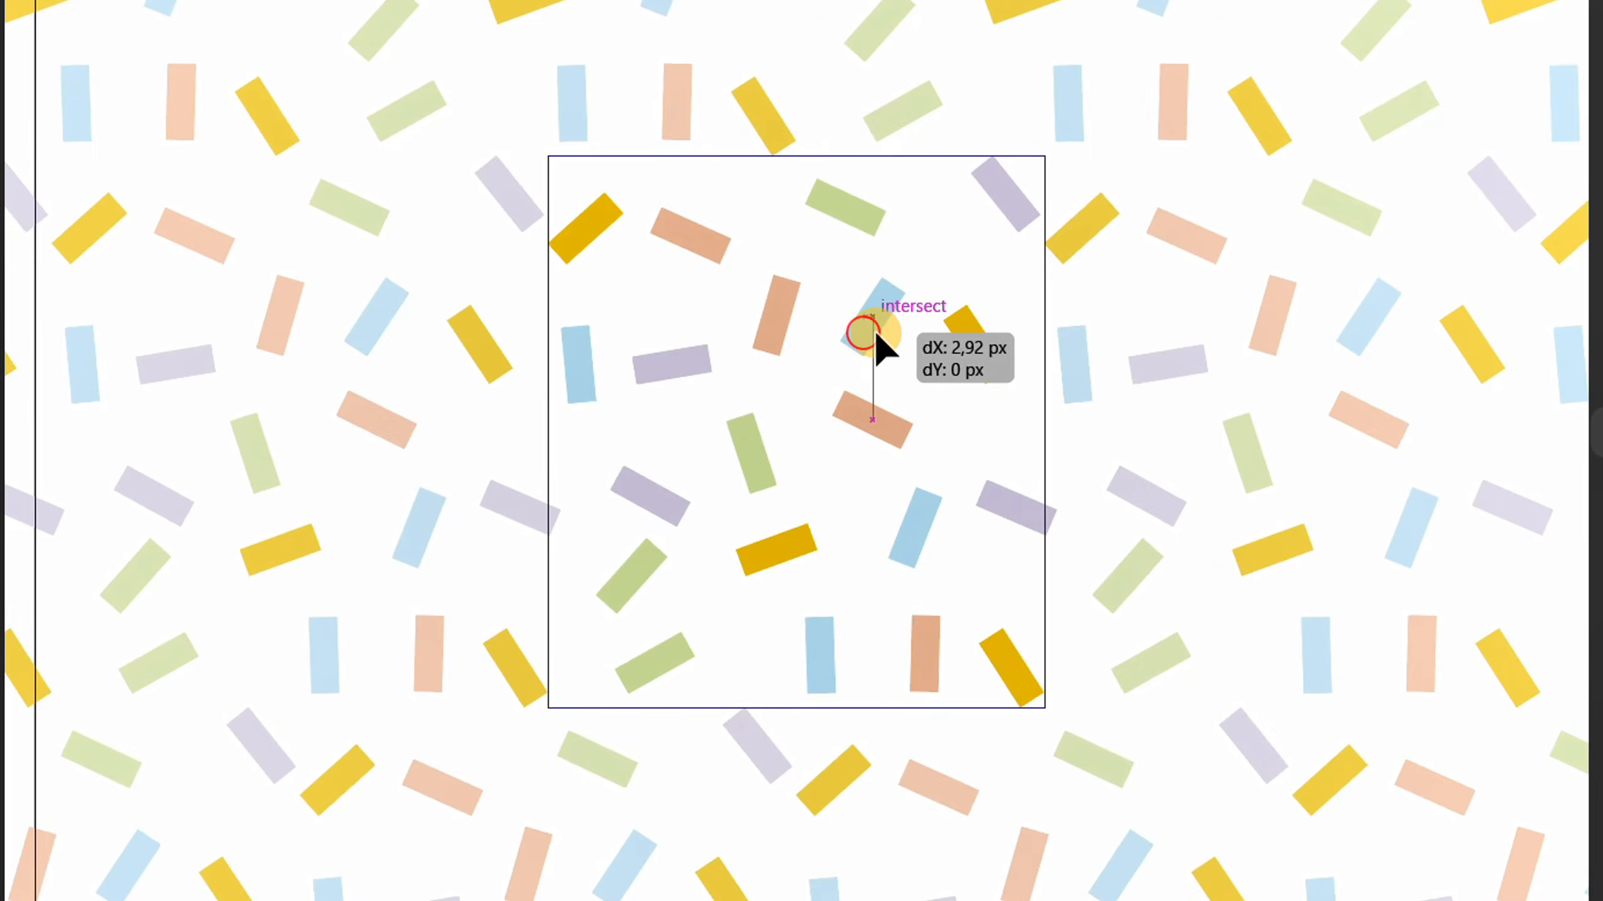
pyautogui.moveTo(874, 329); pyautogui.dragTo(873, 328)
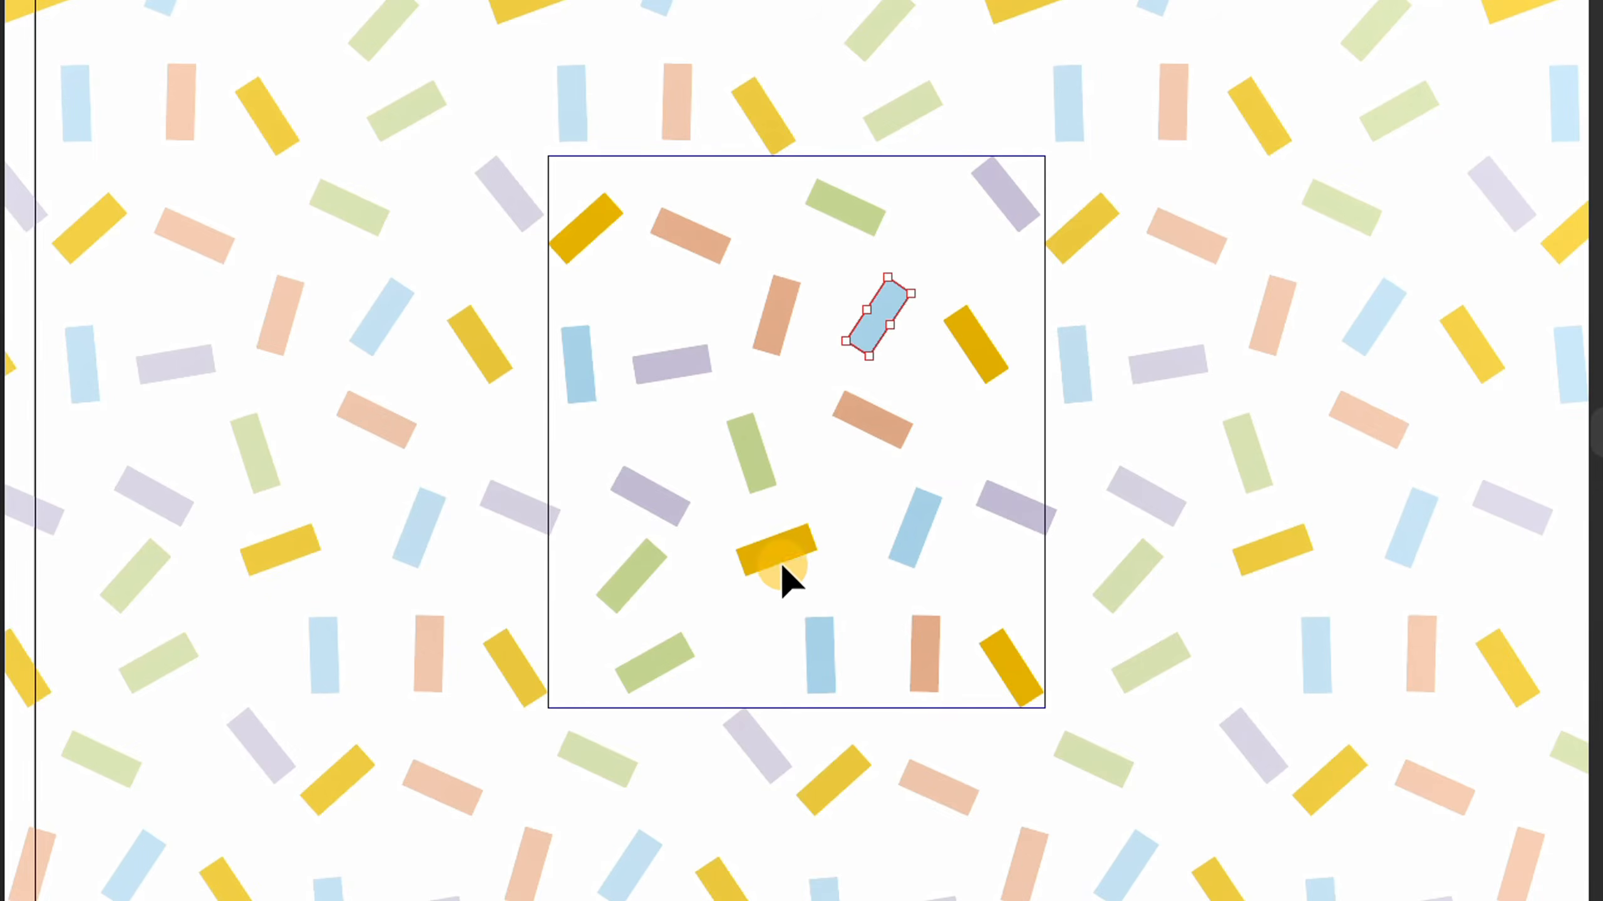
# Rotate the central green and lower-right yellow bars, and shift the lower-middle yellow and upper-right lavender bars for even spacing.
pyautogui.click(764, 483)
pyautogui.moveTo(787, 486); pyautogui.dragTo(808, 464)
pyautogui.click(751, 662)
pyautogui.moveTo(777, 550); pyautogui.dragTo(772, 569)
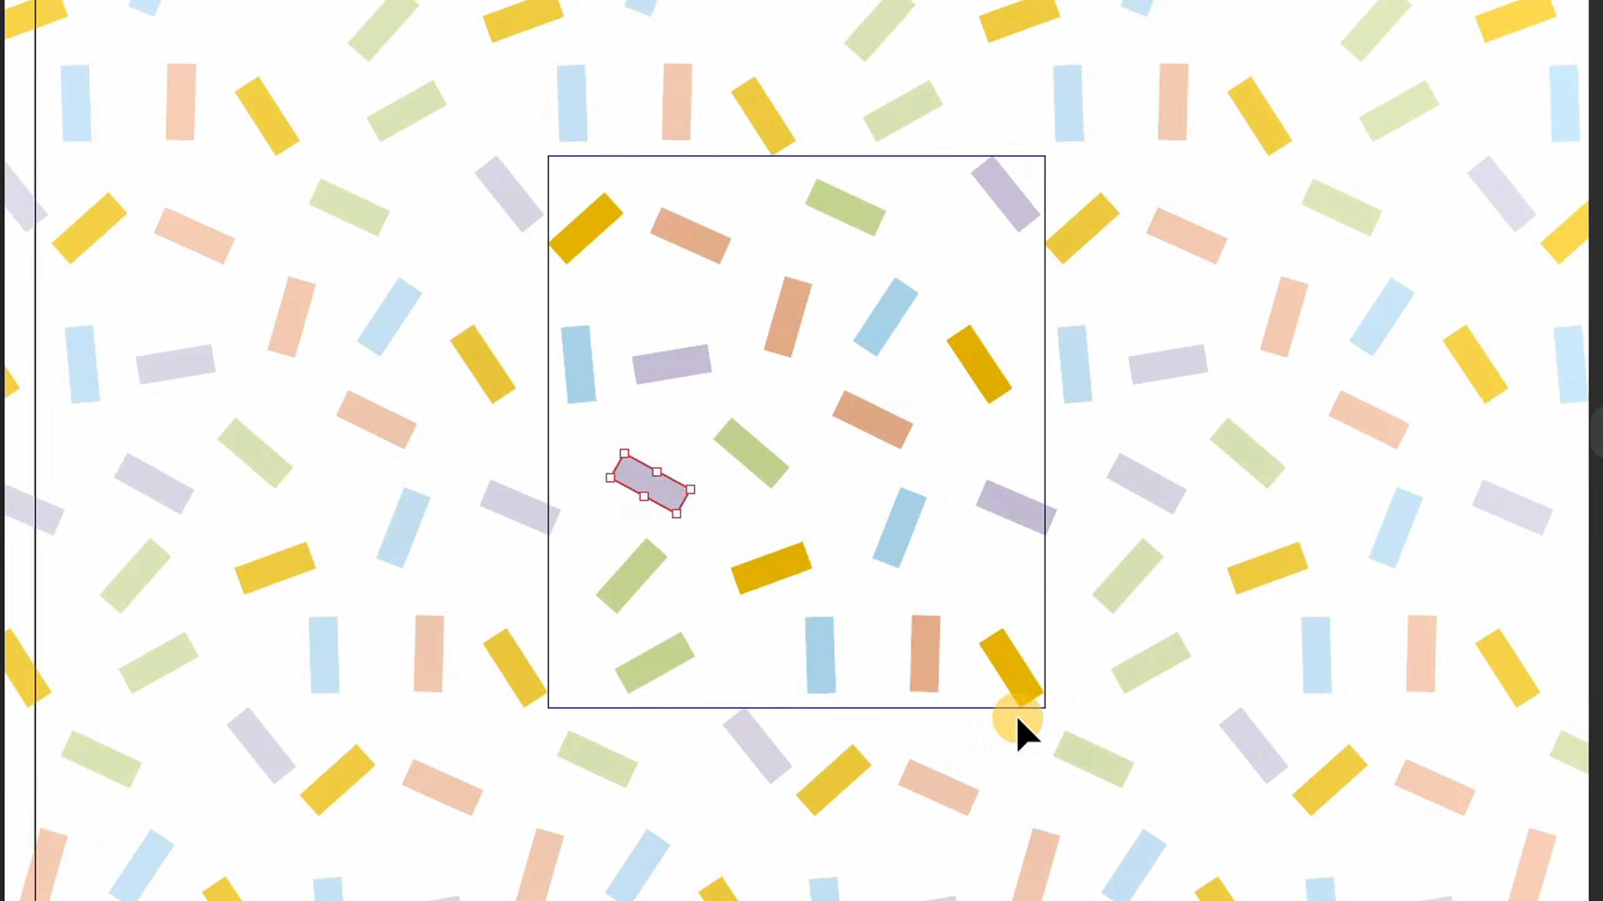
pyautogui.moveTo(1020, 678)
pyautogui.mouseDown()
pyautogui.moveTo(1062, 655)
pyautogui.moveTo(1033, 654)
pyautogui.mouseUp()
pyautogui.moveTo(1006, 210); pyautogui.dragTo(983, 222)
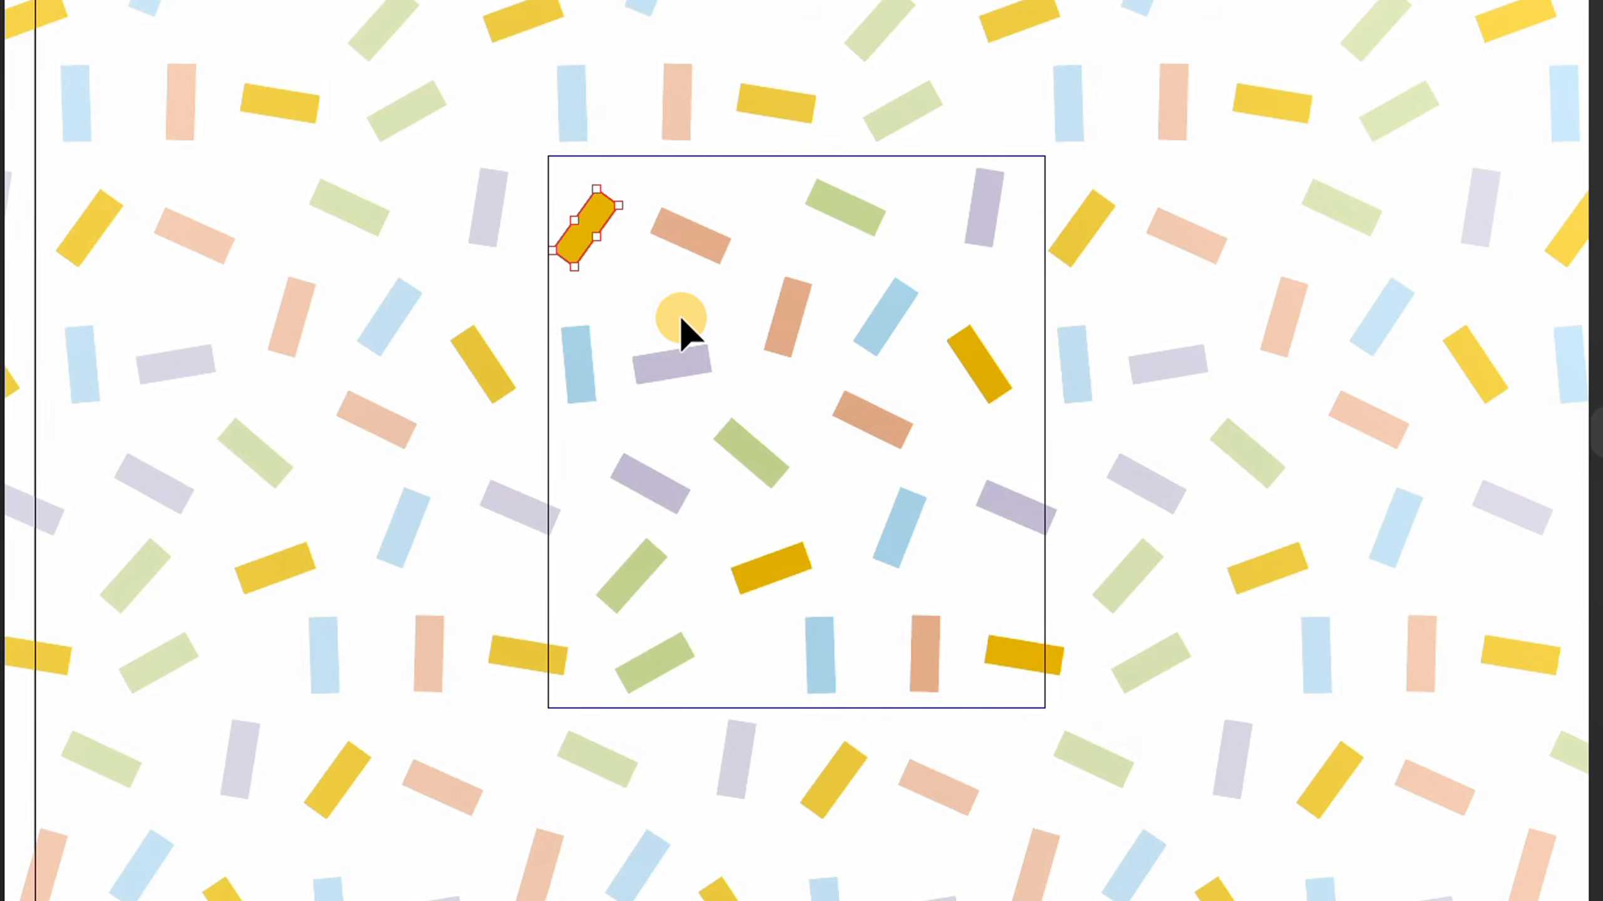
# Raise the left lavender bar, turn the upper lavender and yellow bars more upright, and finish editing the pattern.
pyautogui.moveTo(667, 348); pyautogui.dragTo(677, 323)
pyautogui.click(755, 390)
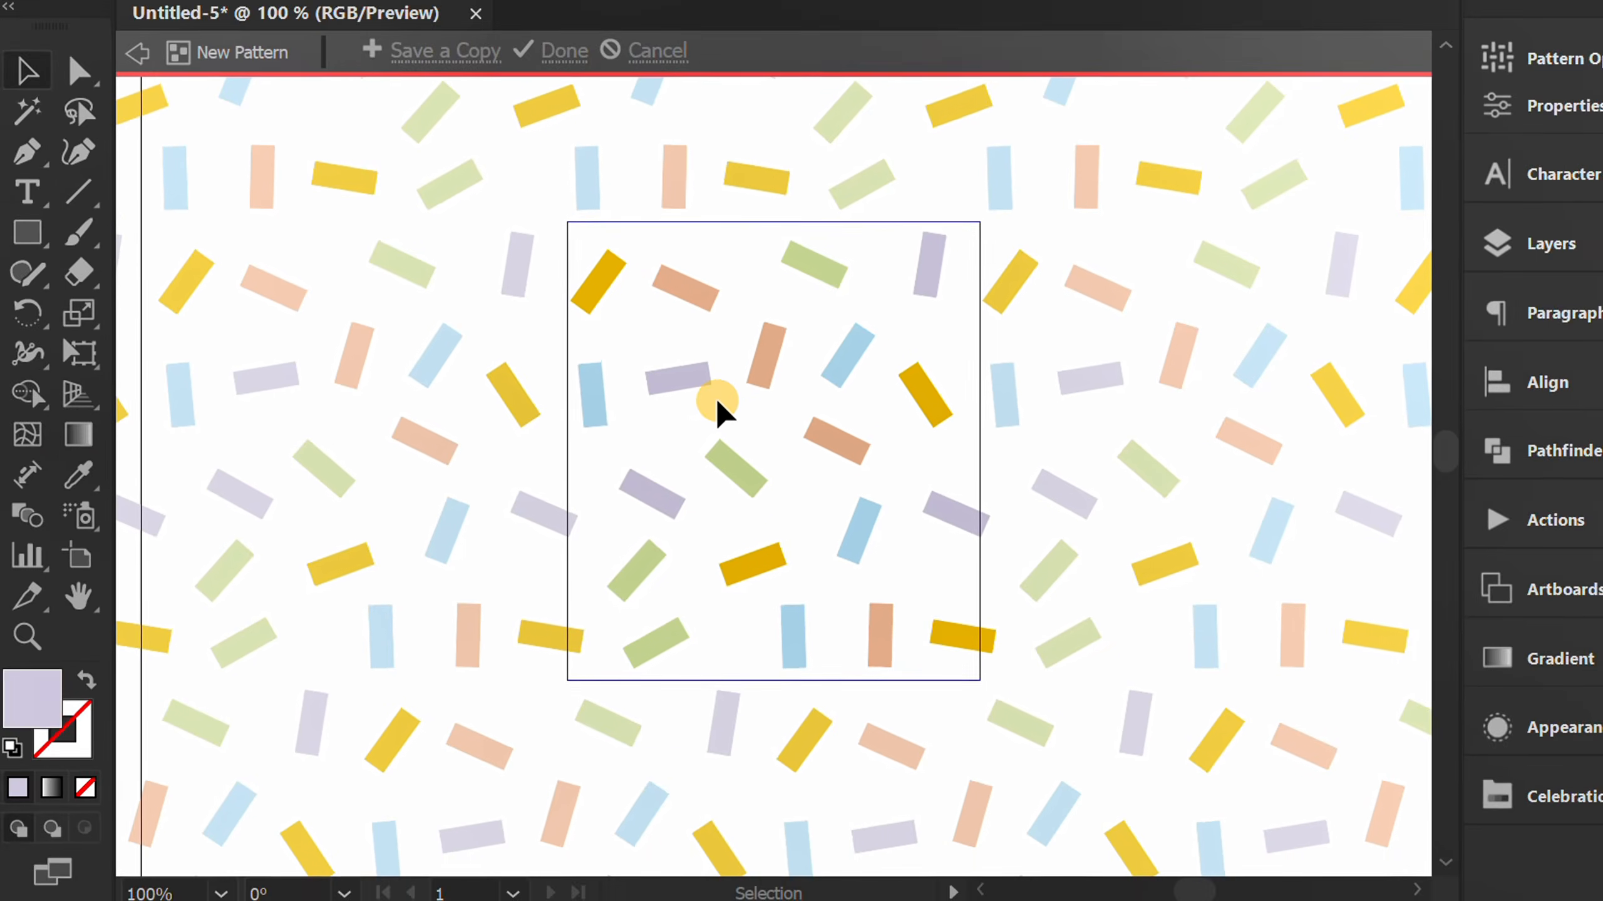
pyautogui.click(547, 50)
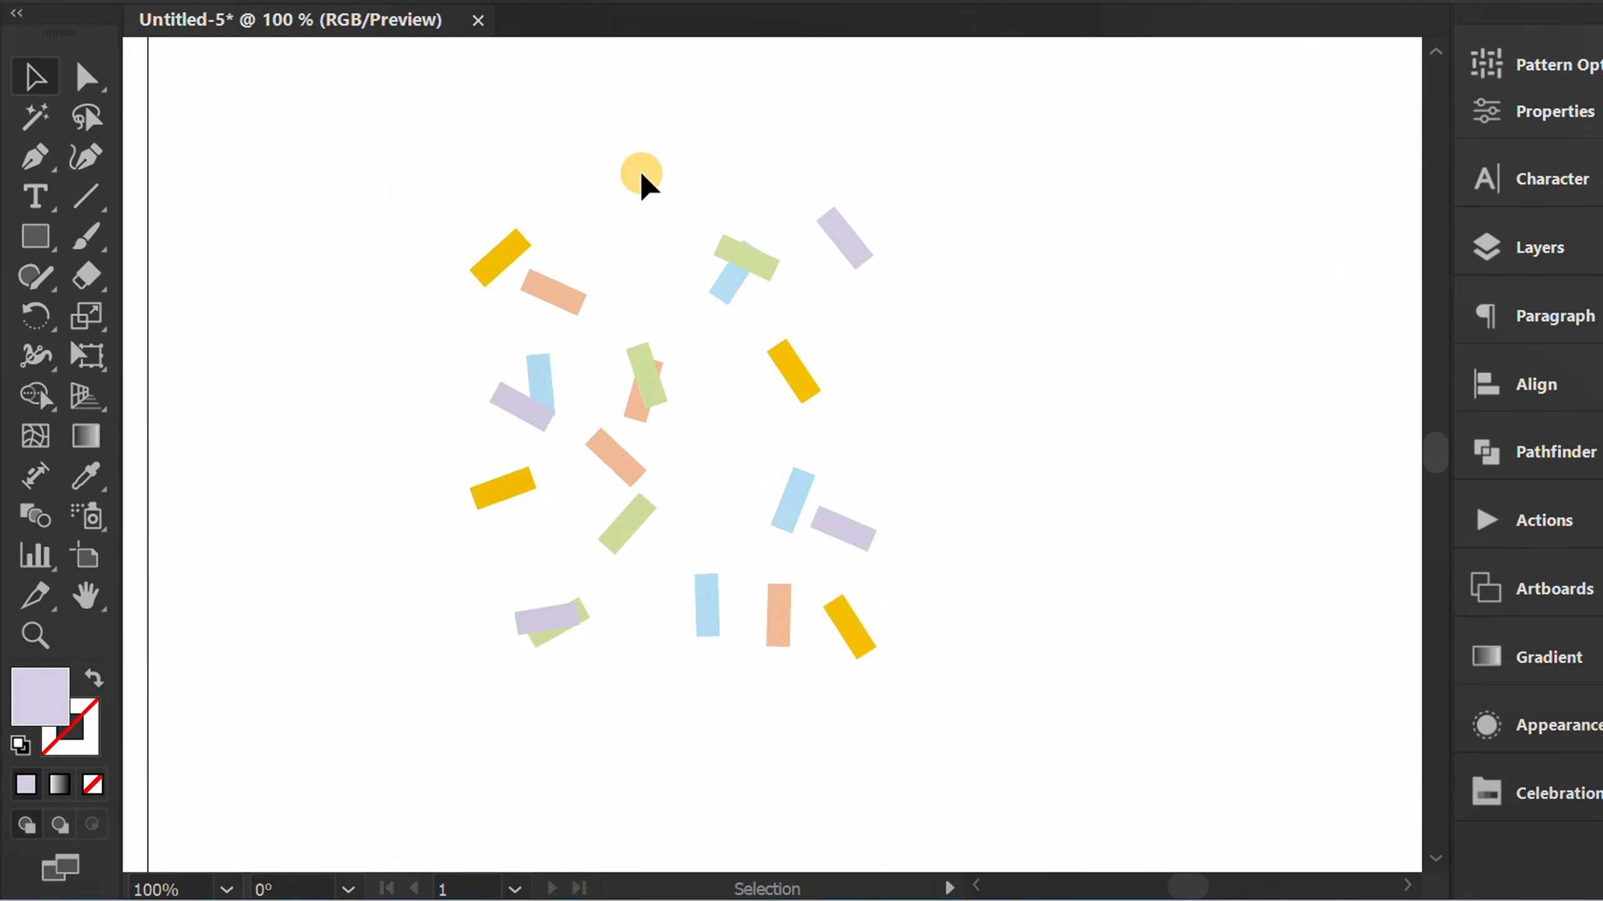
# Delete all the original scattered bars from the artboard.
pyautogui.hotkey('ctrl', '-')
pyautogui.hotkey('ctrl', '-')
pyautogui.hotkey('ctrl', '-')
pyautogui.moveTo(862, 276); pyautogui.dragTo(636, 494)
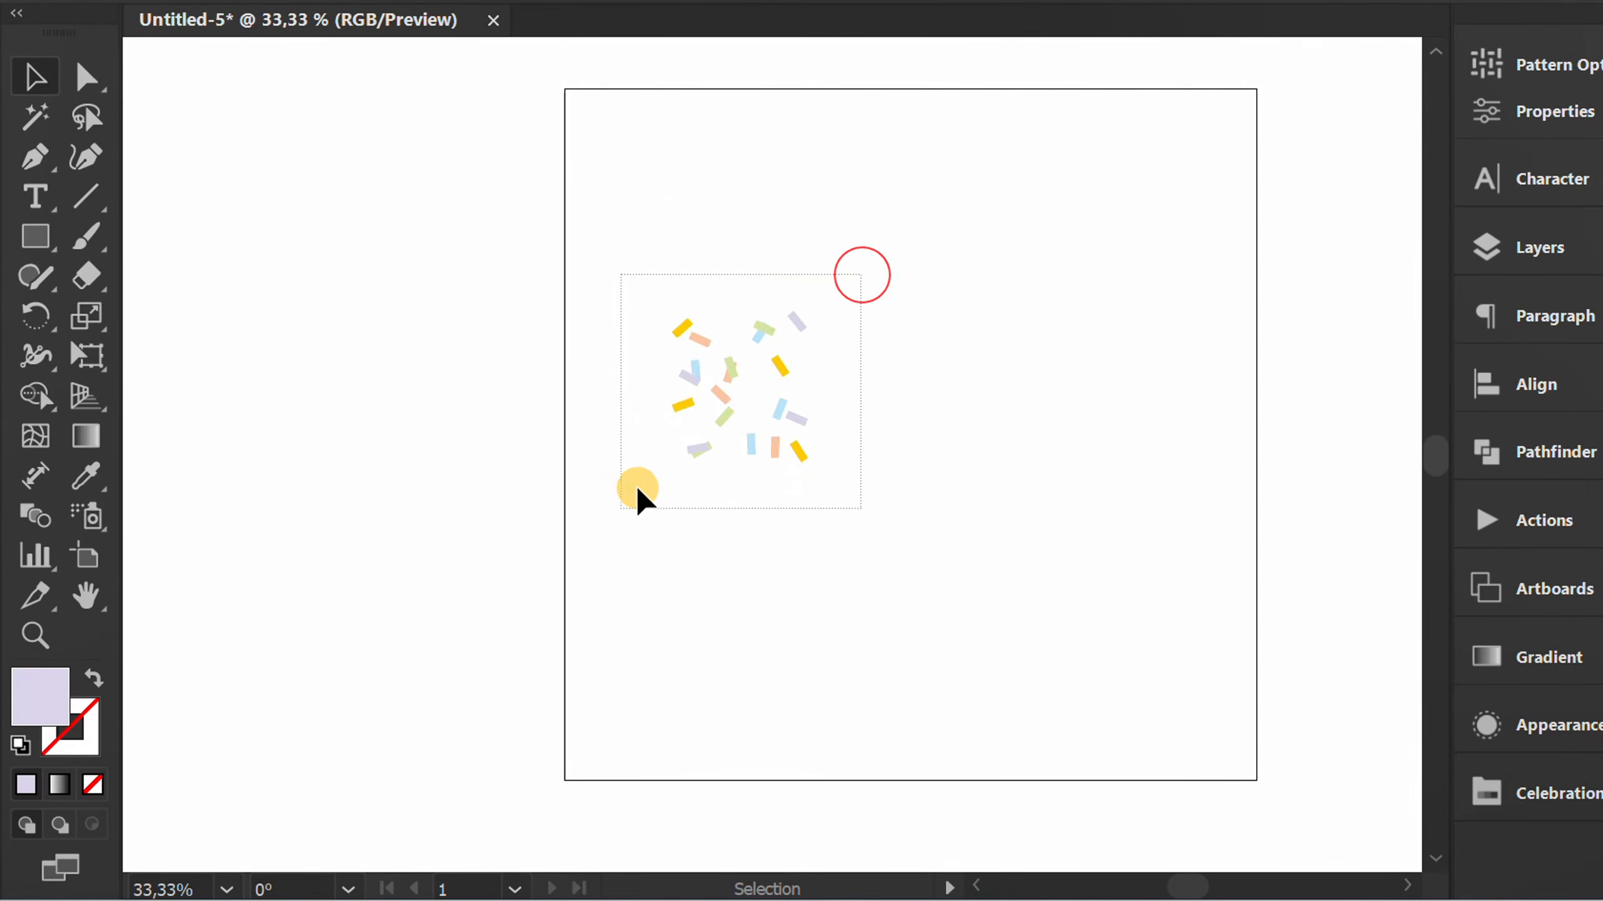
pyautogui.press('Delete')
# Draw a 1000 × 1000 px rectangle covering the whole artboard.
pyautogui.press('space')
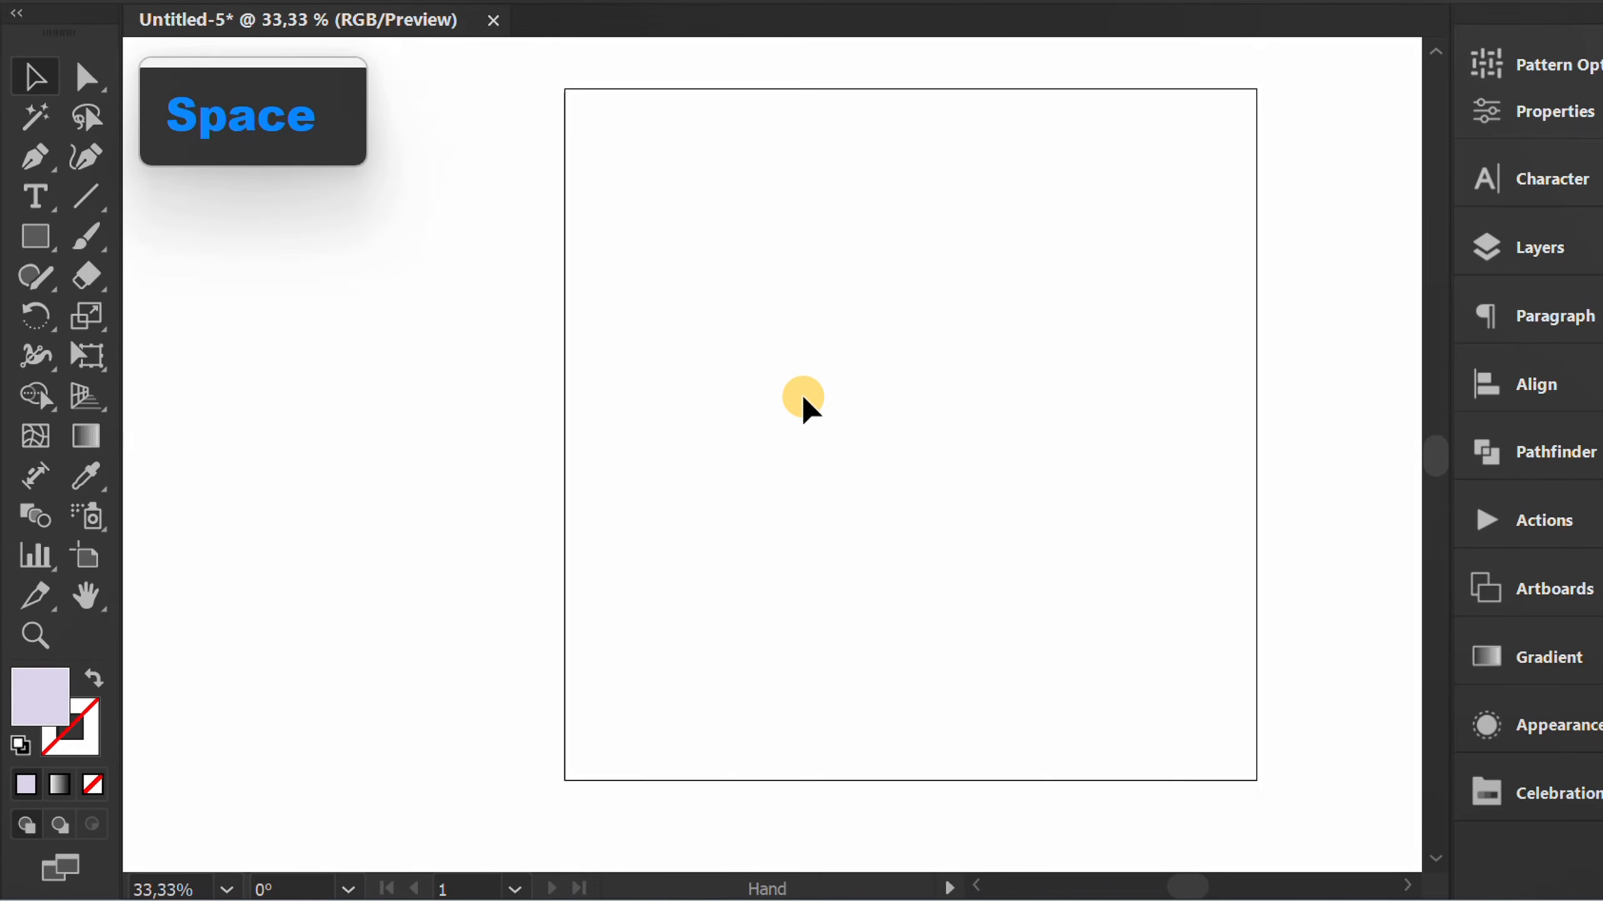
pyautogui.moveTo(801, 396); pyautogui.dragTo(685, 397)
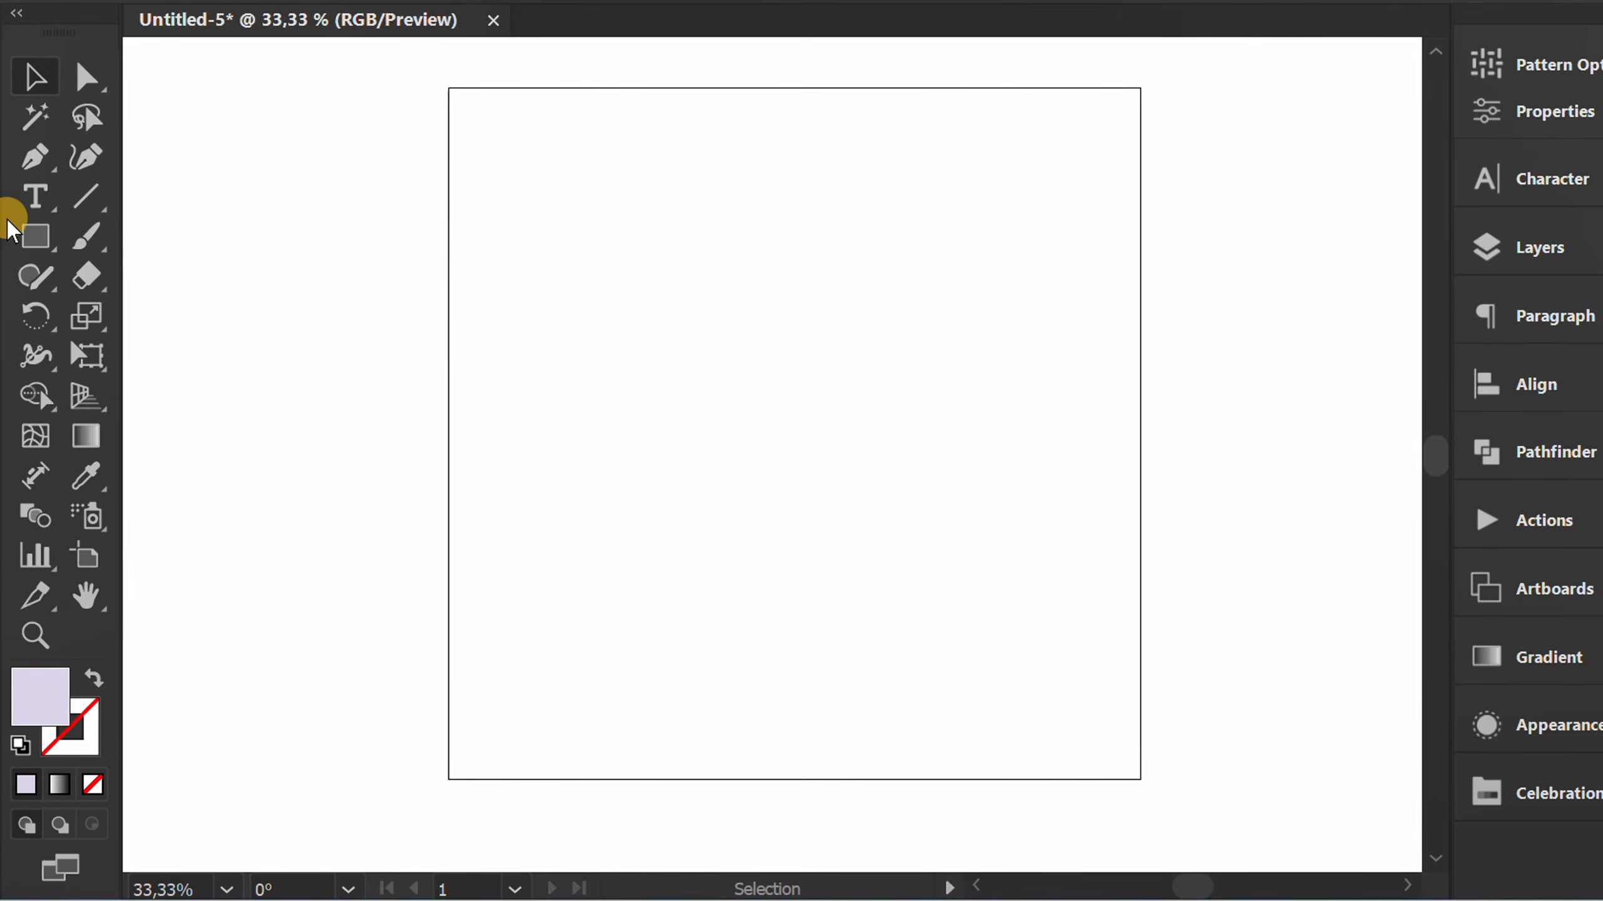
pyautogui.moveTo(25, 230); pyautogui.dragTo(160, 230)
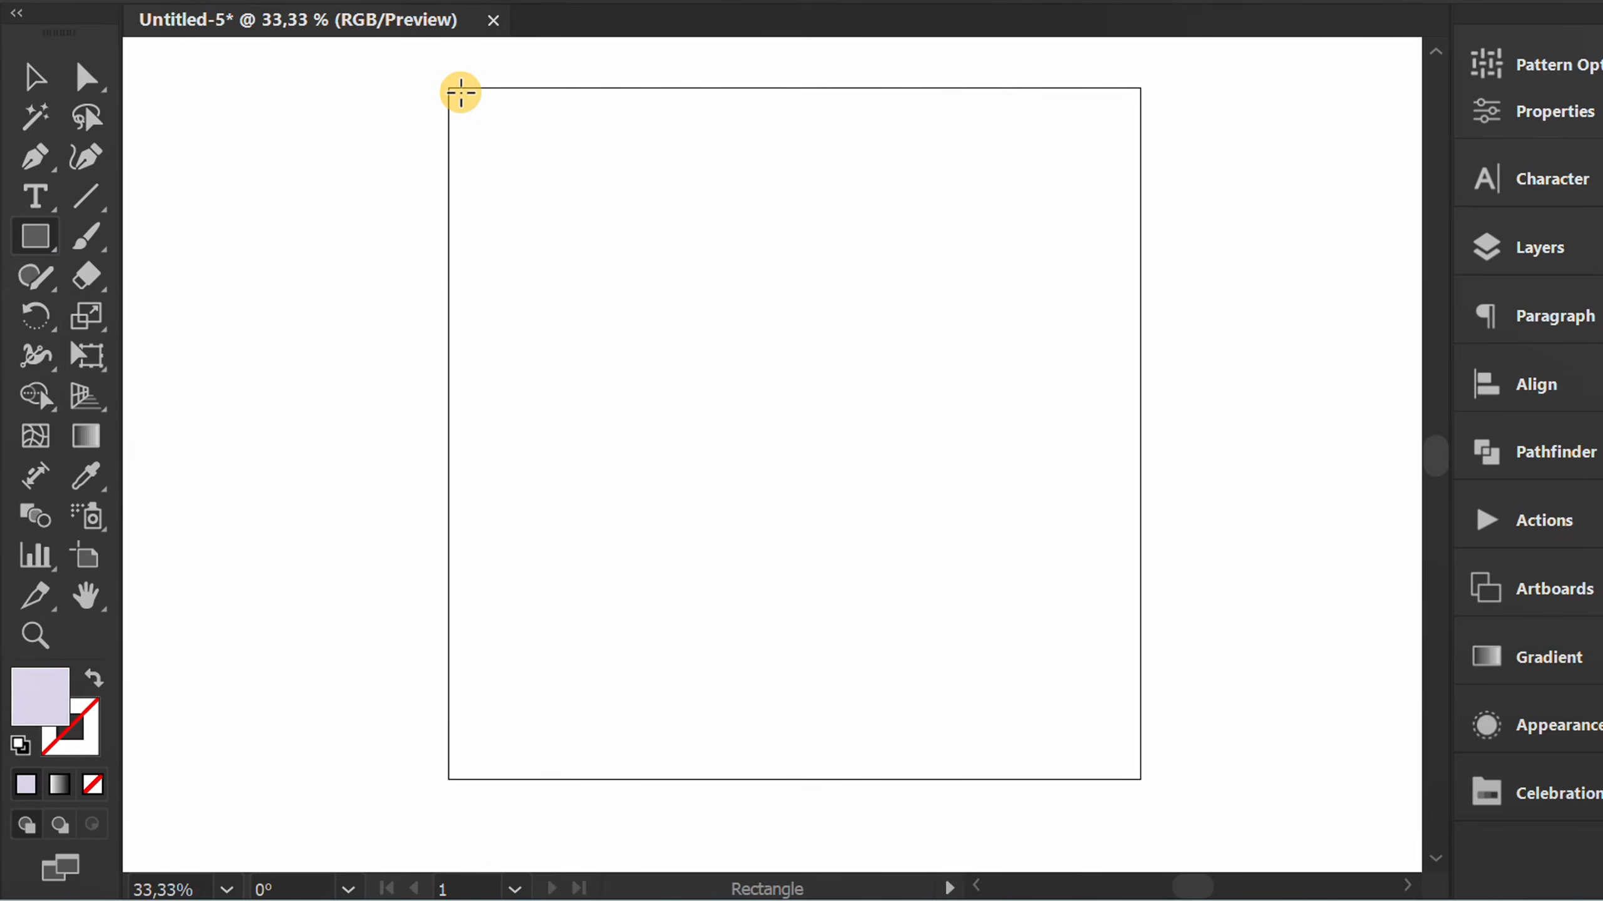
pyautogui.moveTo(449, 88); pyautogui.dragTo(1140, 779)
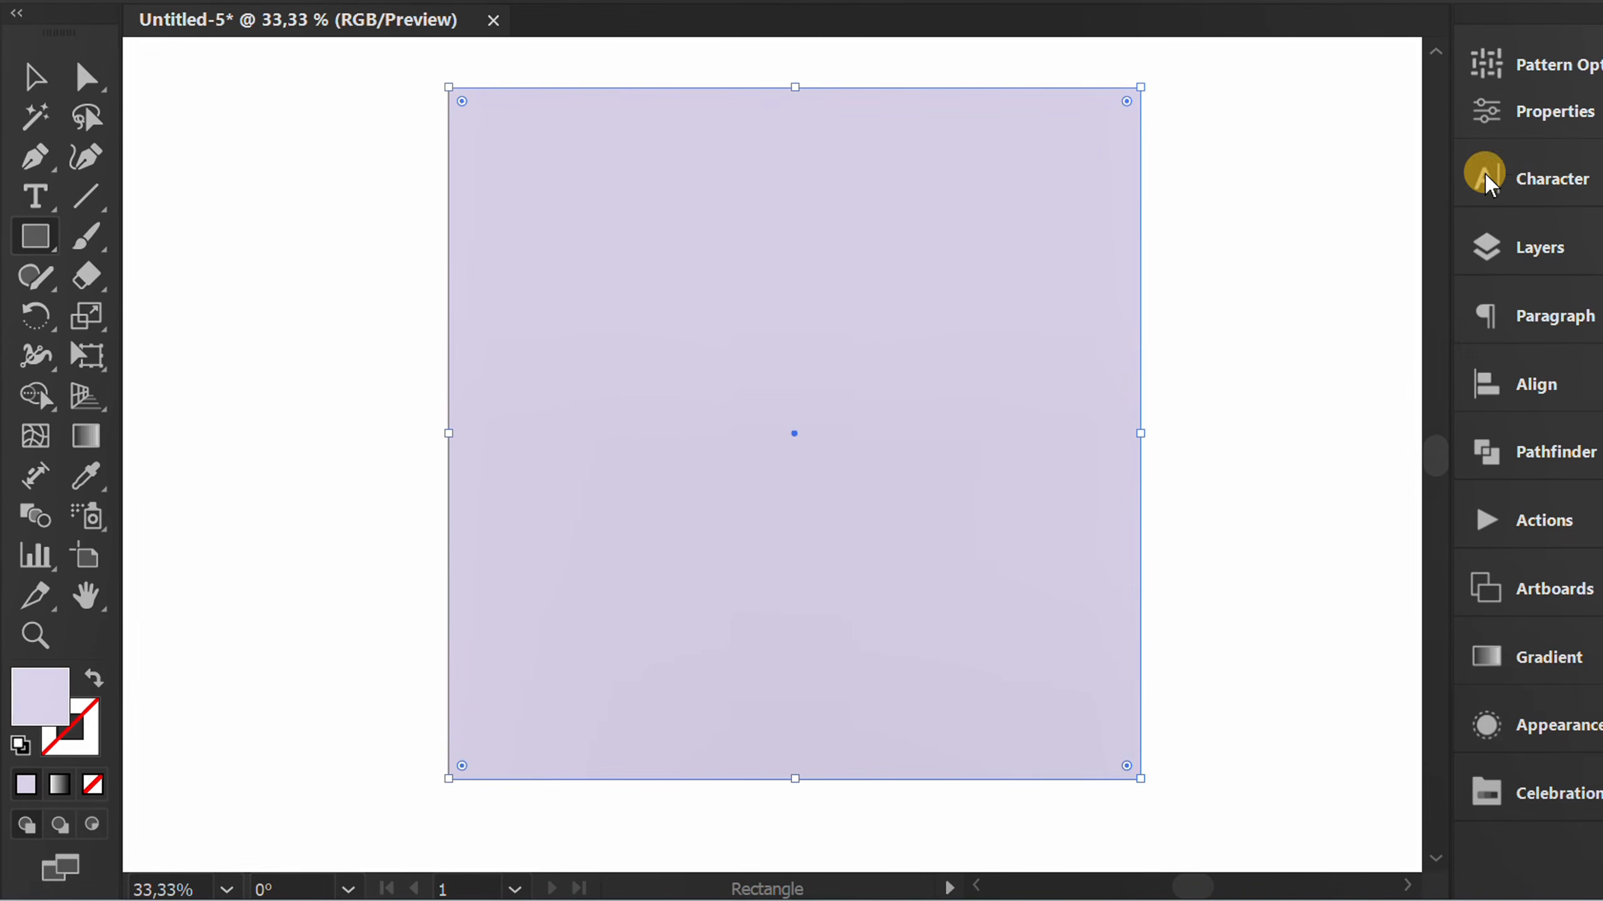
# Fill the square with the new confetti pattern swatch and deselect it.
pyautogui.click(1539, 112)
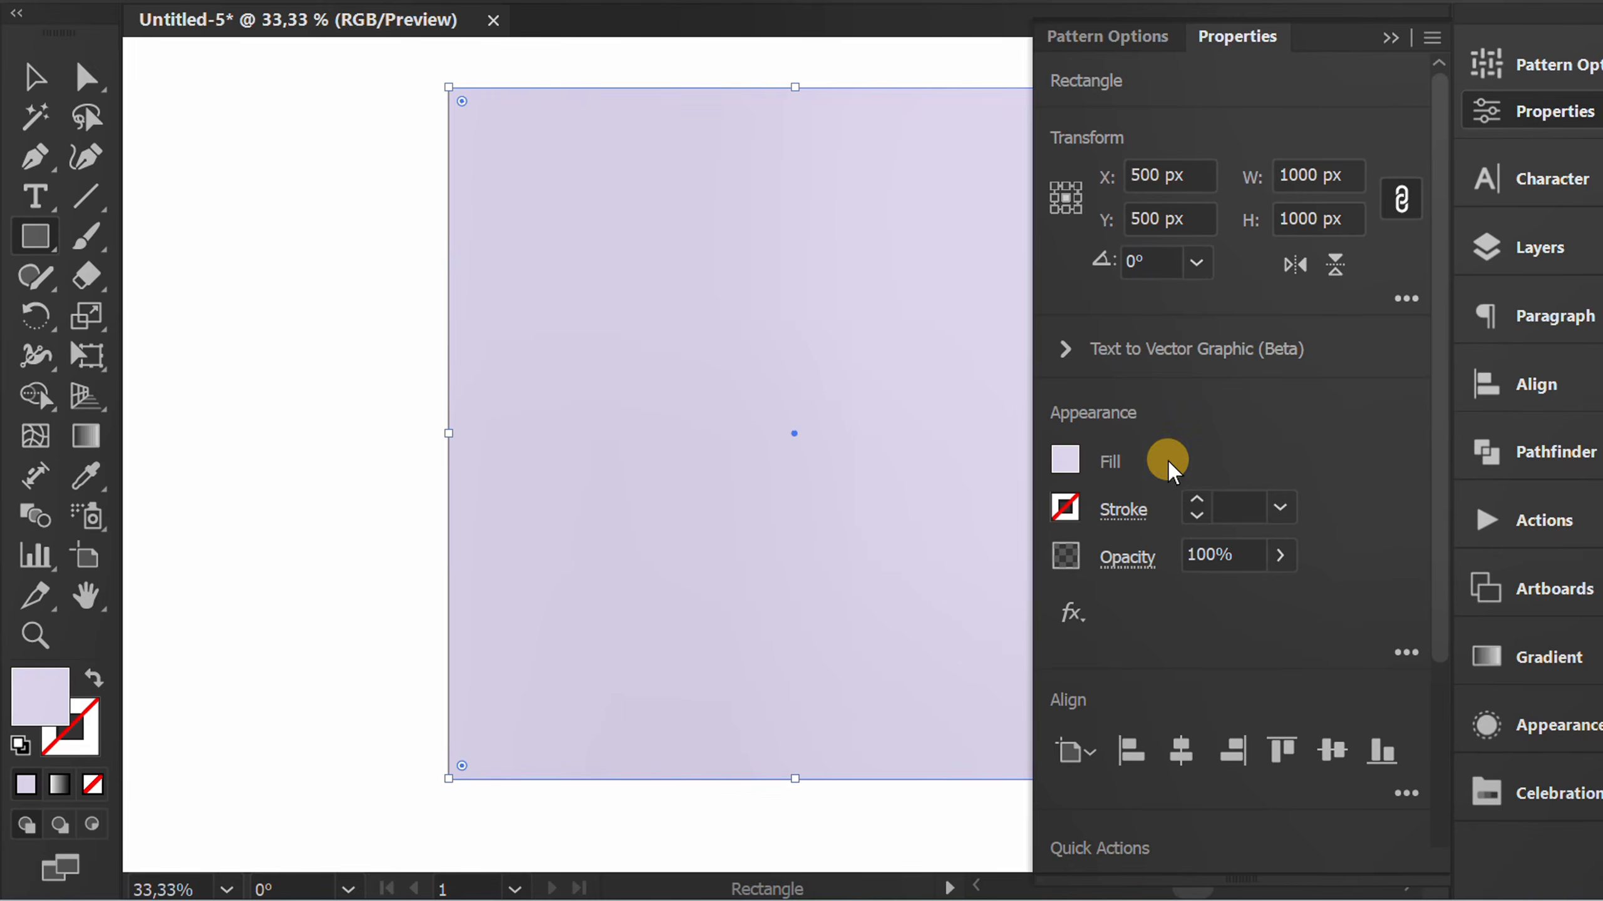
pyautogui.click(1064, 459)
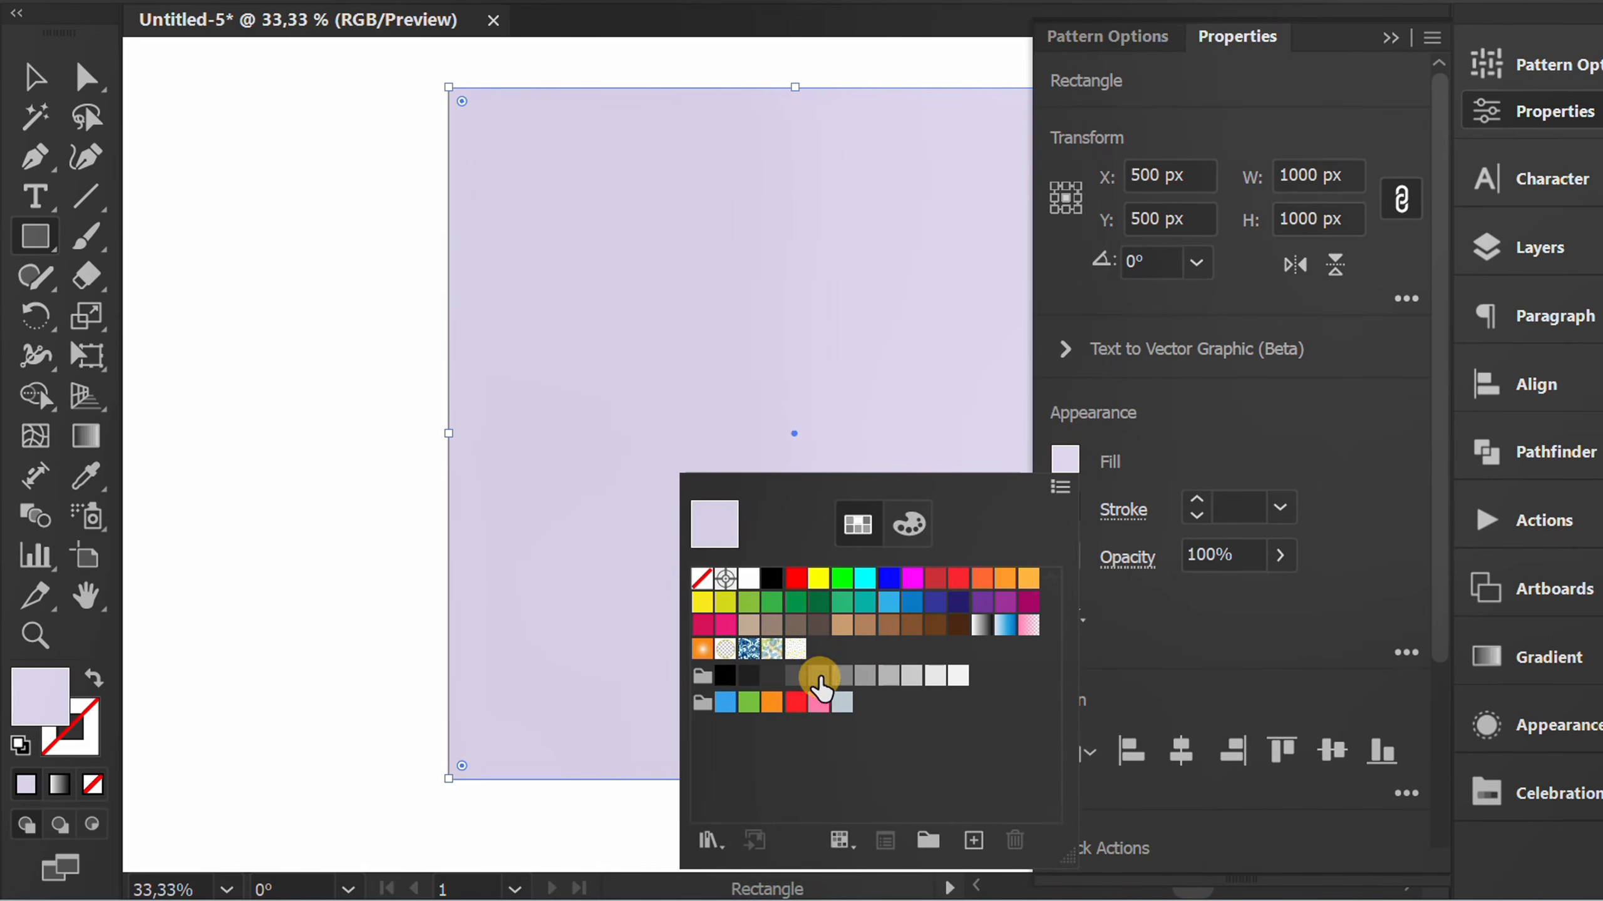
pyautogui.click(795, 649)
pyautogui.click(1210, 436)
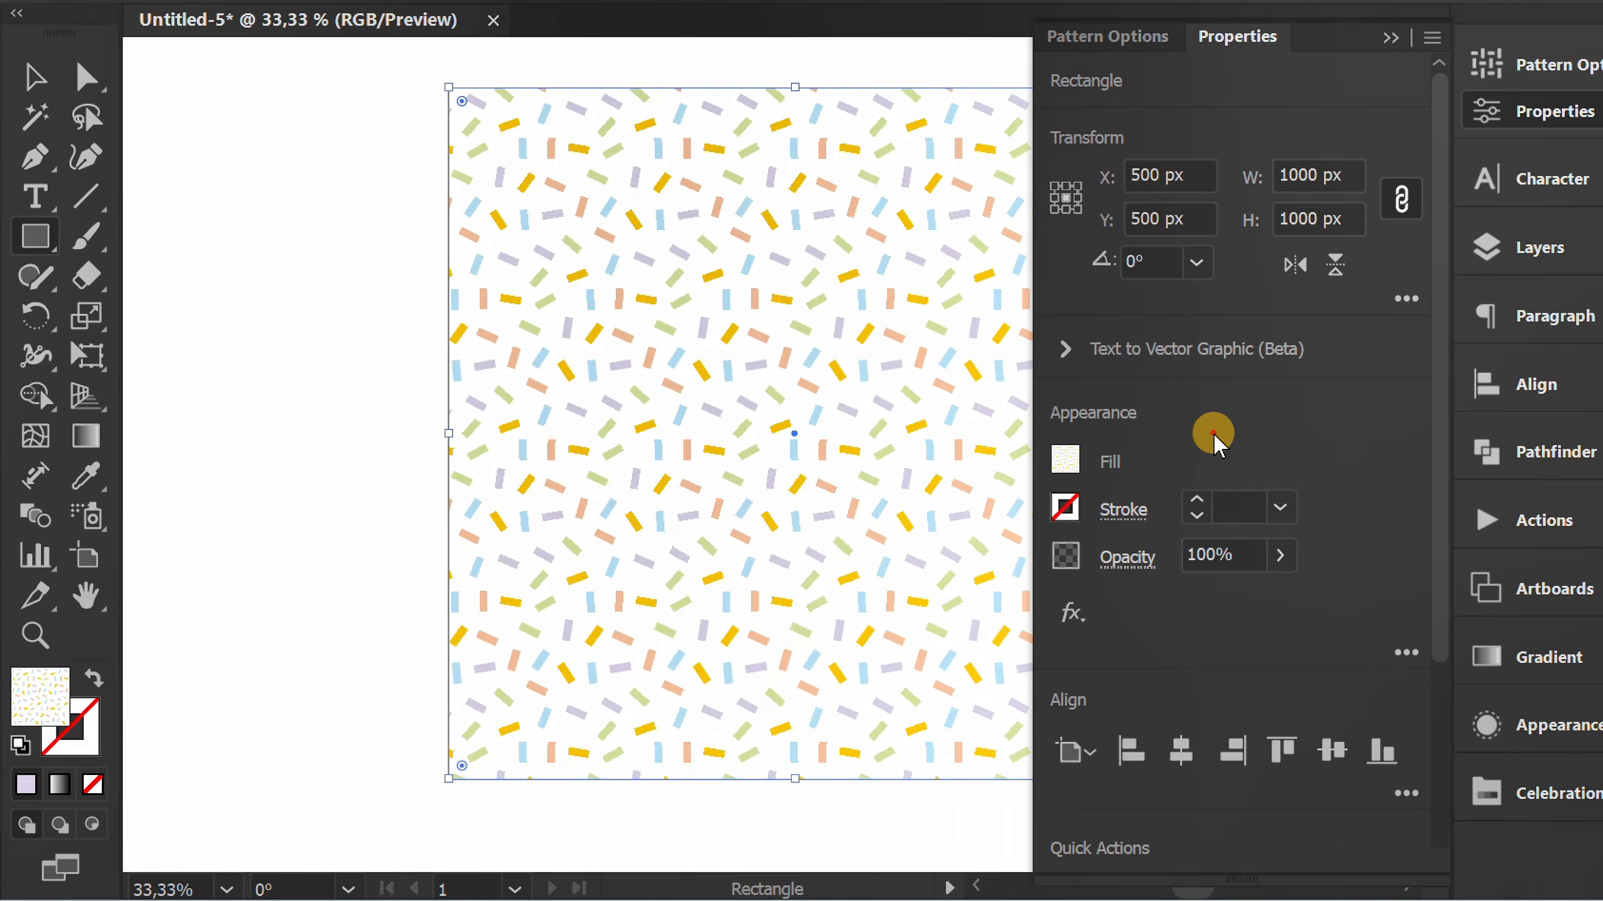
pyautogui.click(1389, 37)
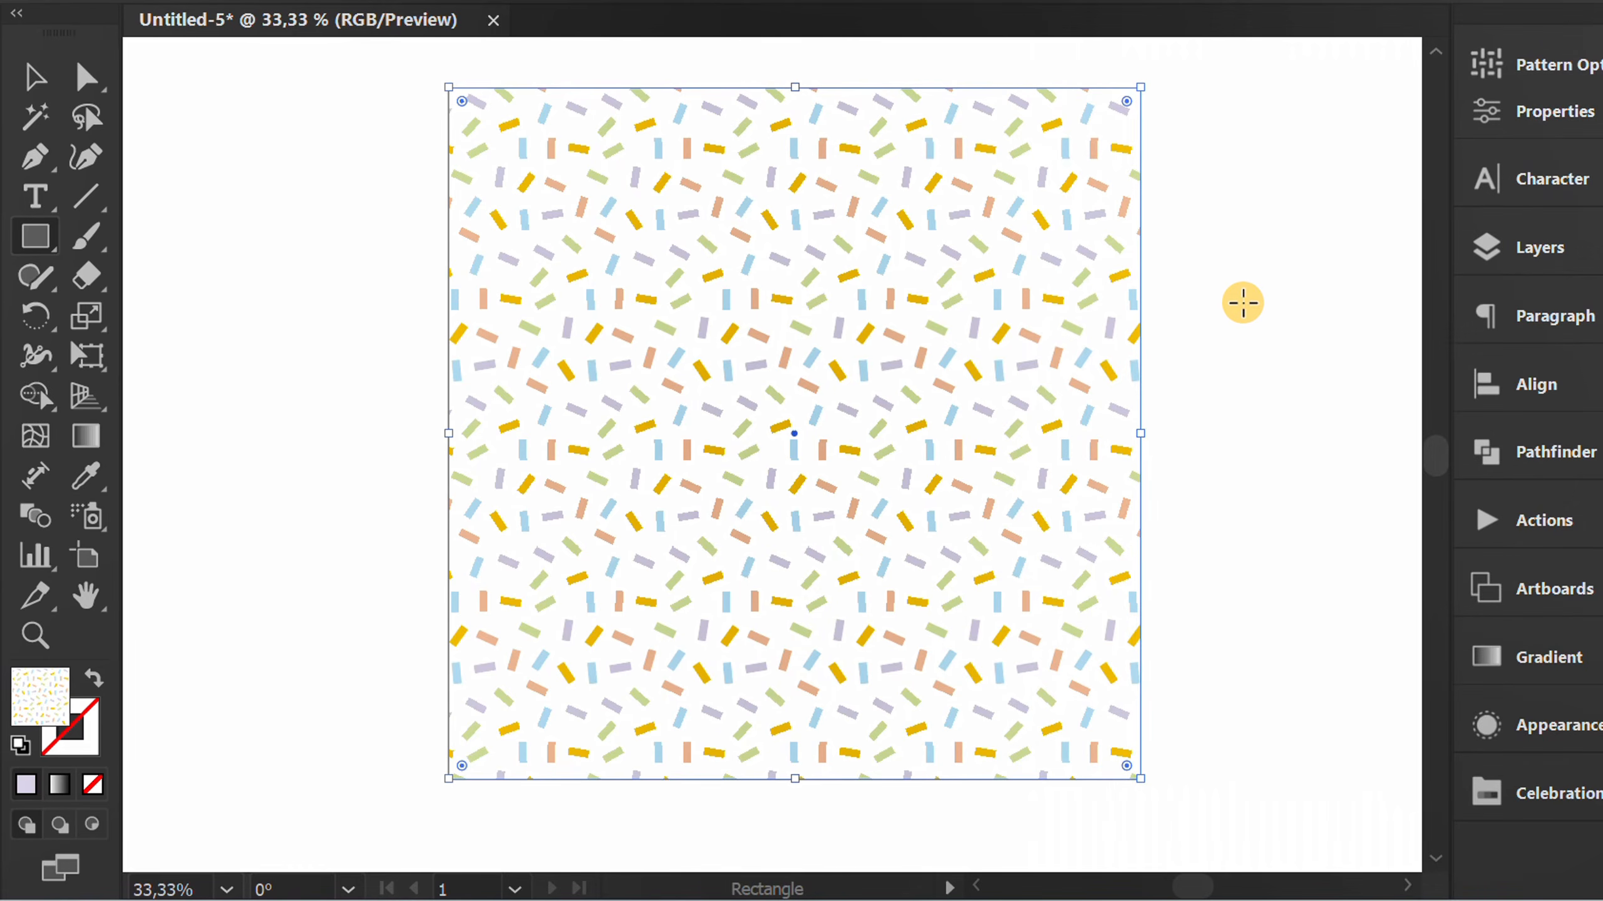
pyautogui.press('v')
pyautogui.click(1236, 346)
# Select the patterned square and start a Scale transform with Transform Objects off, so only the pattern is scaled.
pyautogui.press('space')
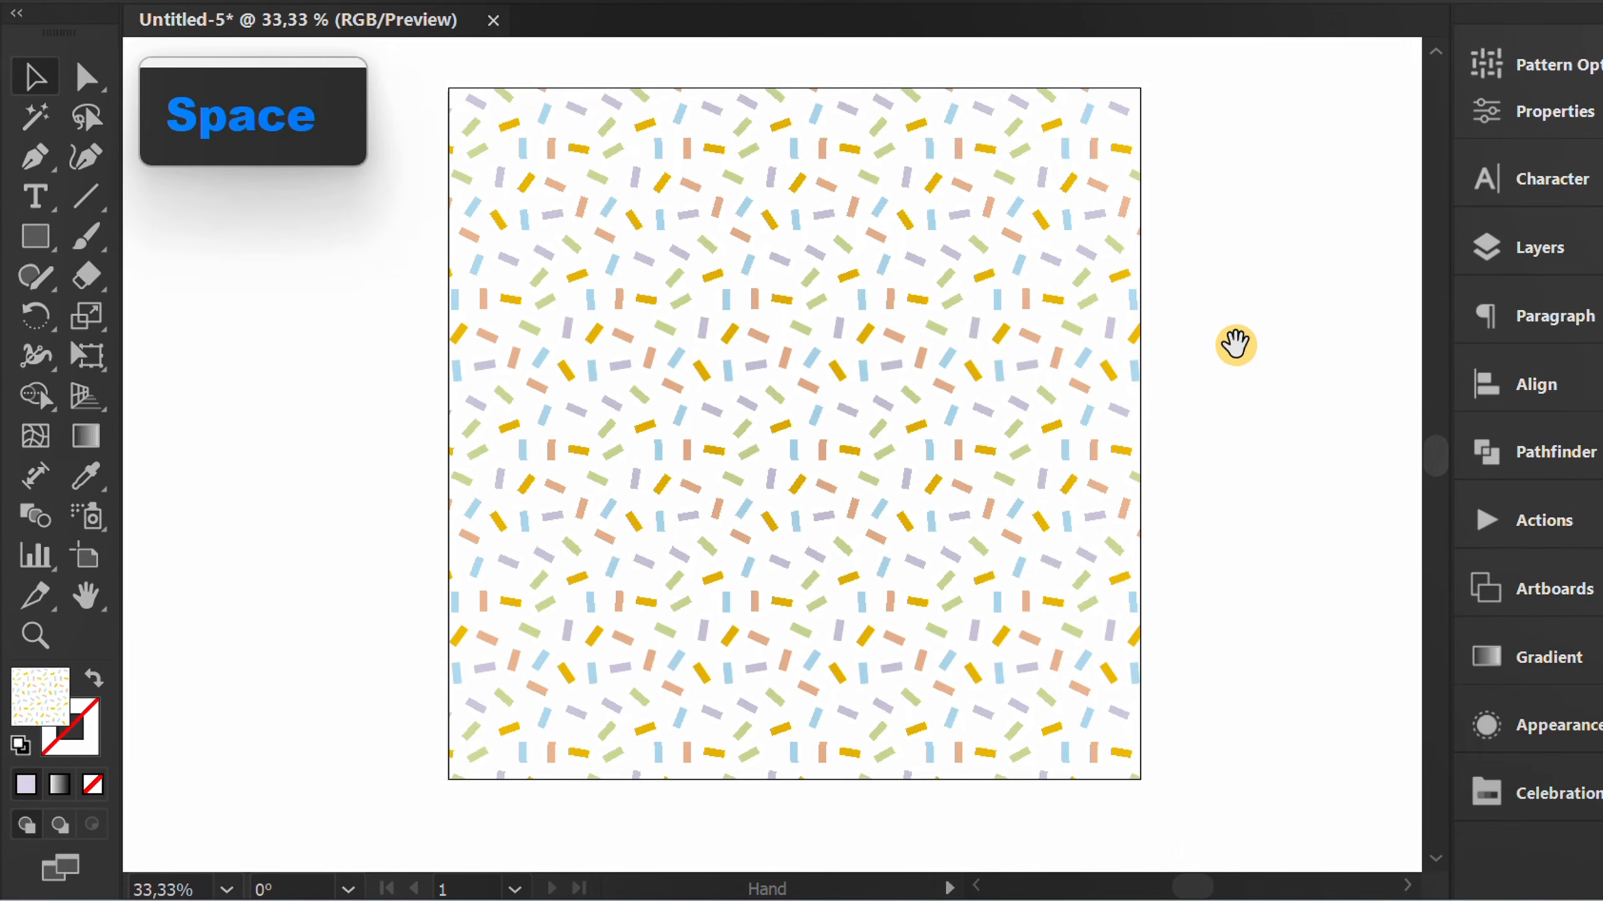
pyautogui.moveTo(1234, 344); pyautogui.dragTo(1215, 347)
pyautogui.moveTo(1218, 289); pyautogui.dragTo(1116, 357)
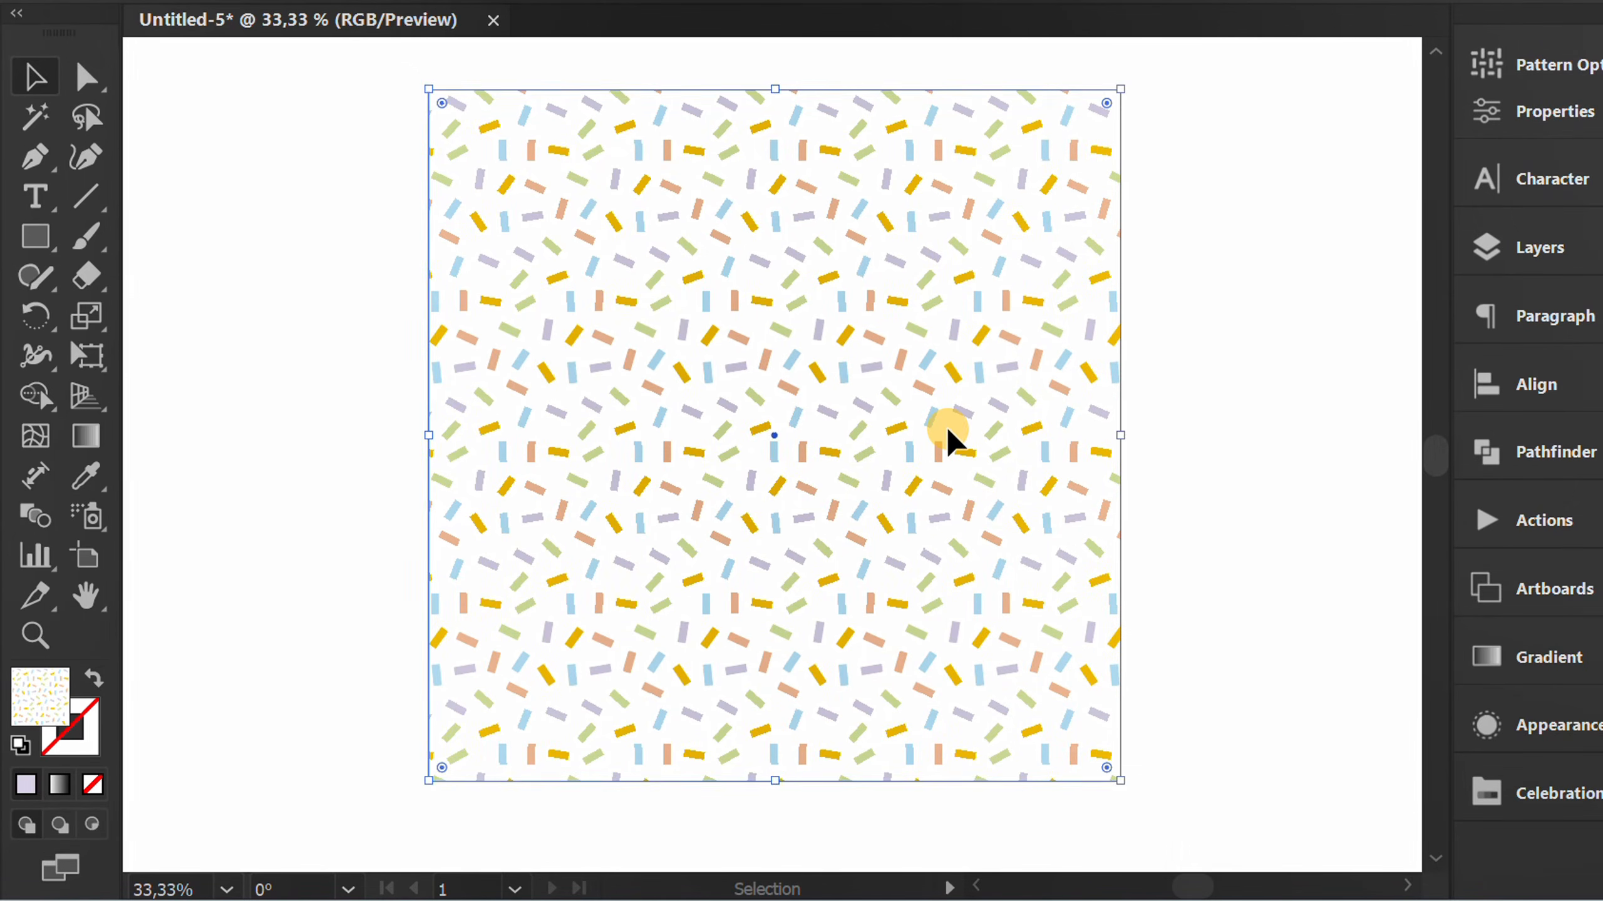
pyautogui.rightClick(697, 249)
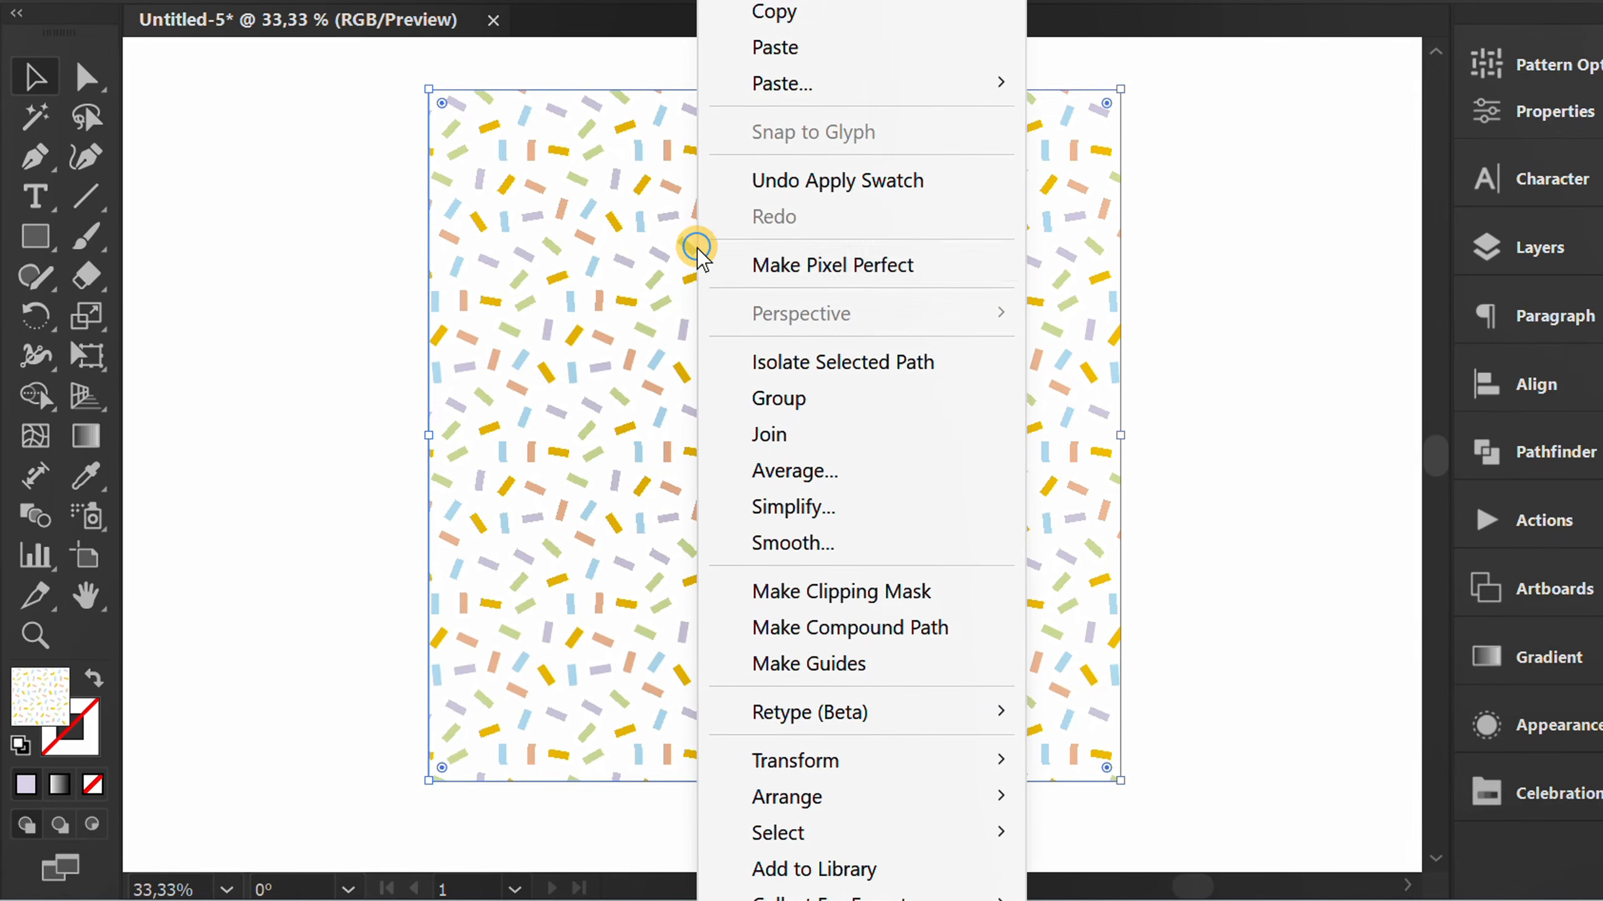
pyautogui.moveTo(987, 765)
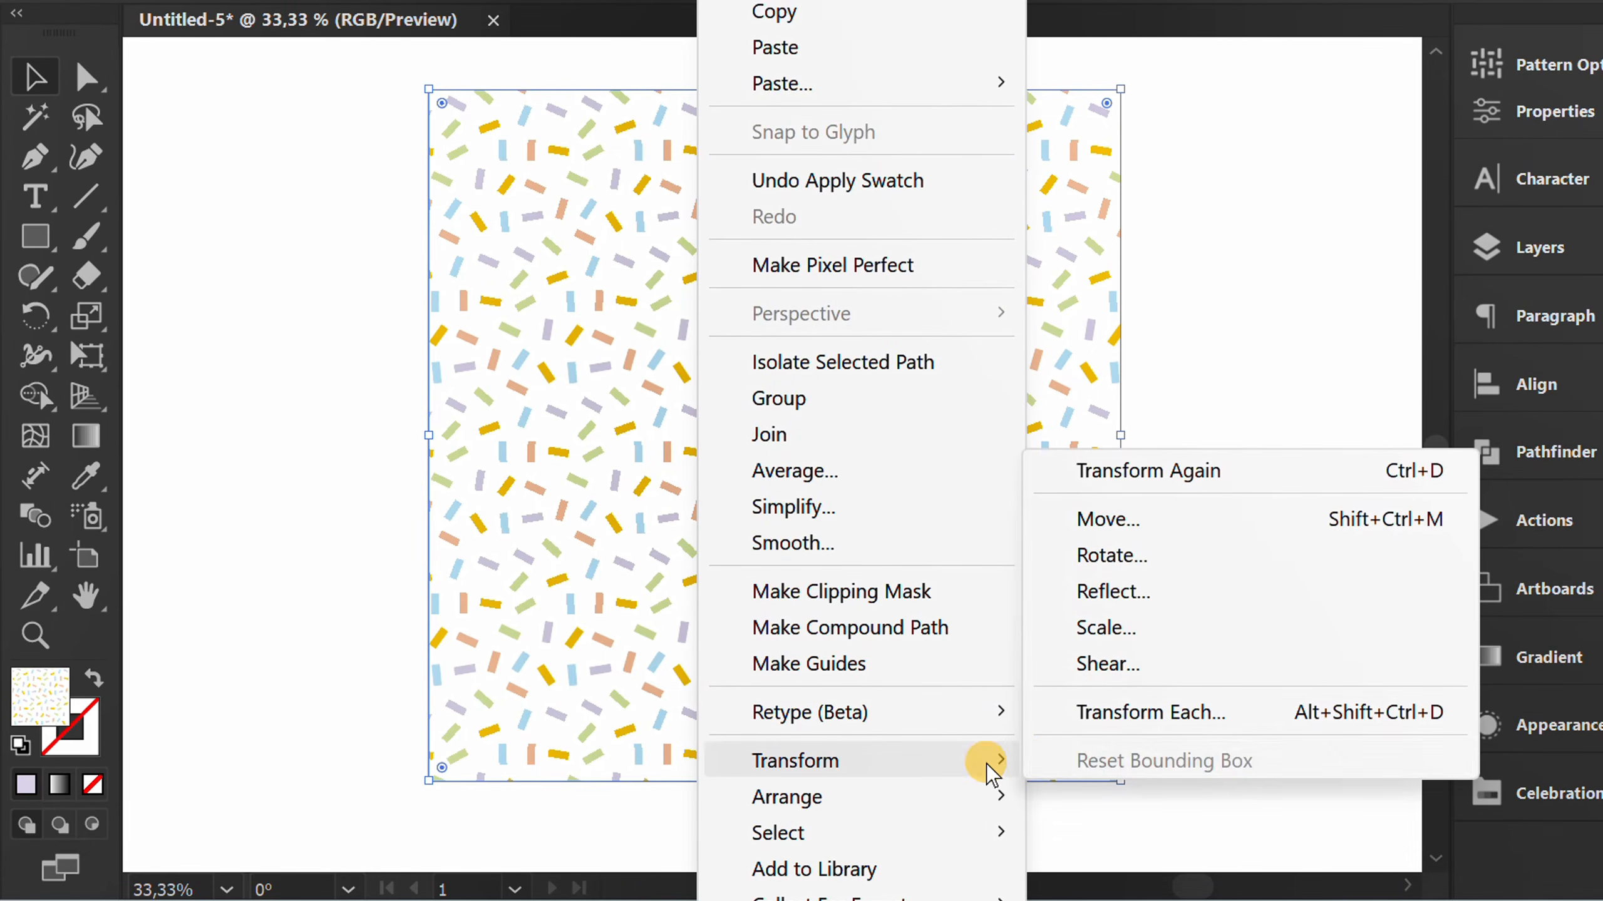
pyautogui.click(1164, 627)
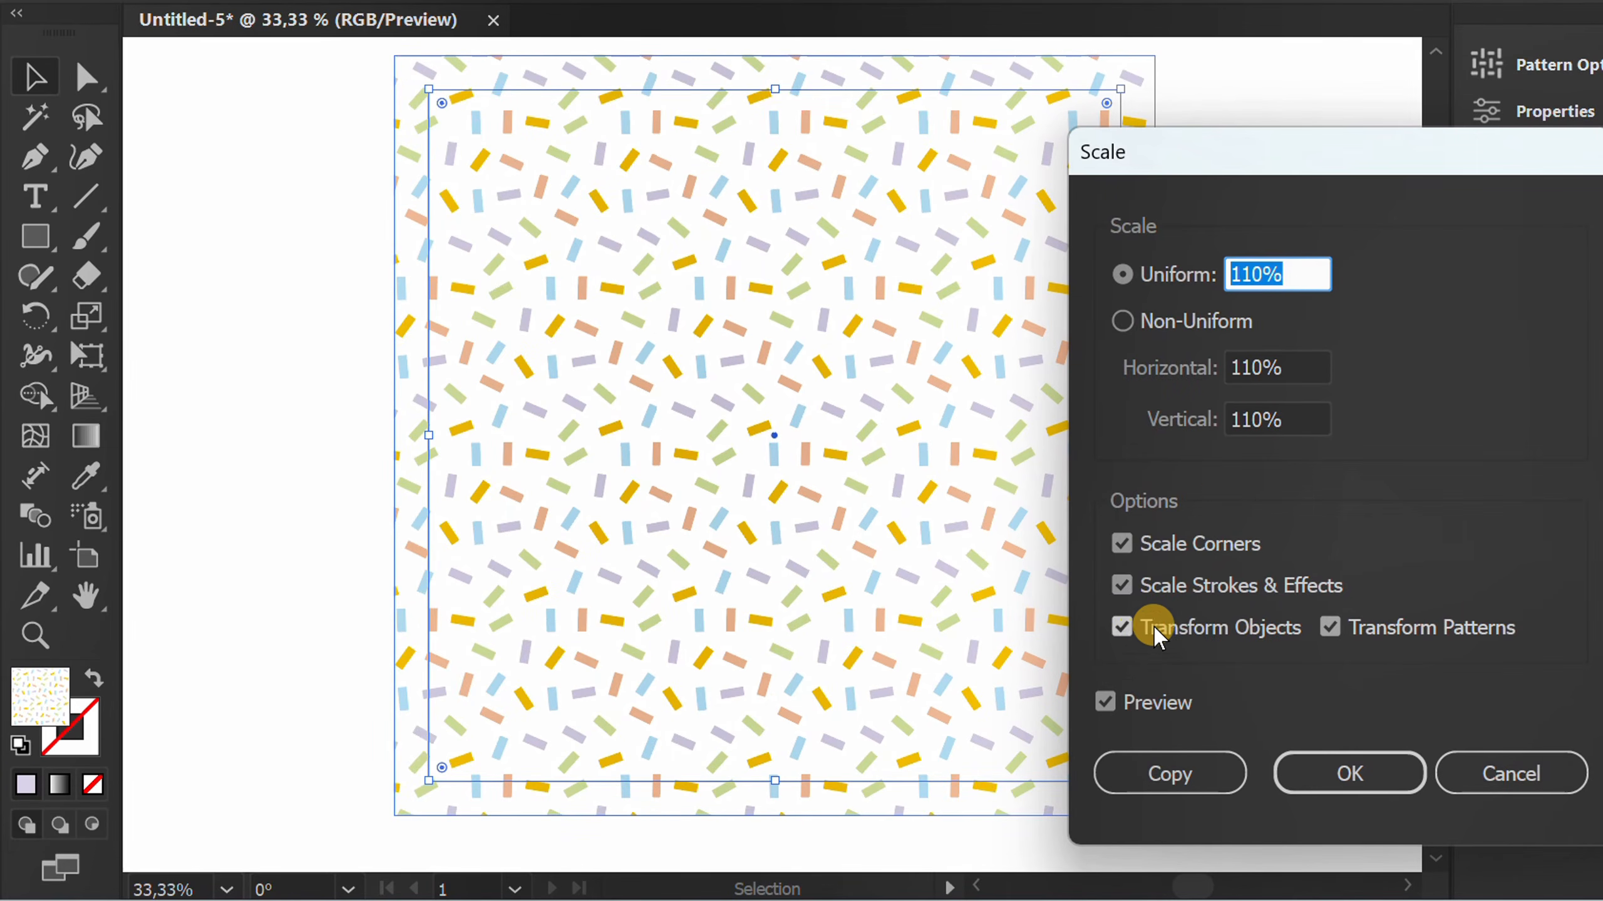
pyautogui.click(1121, 627)
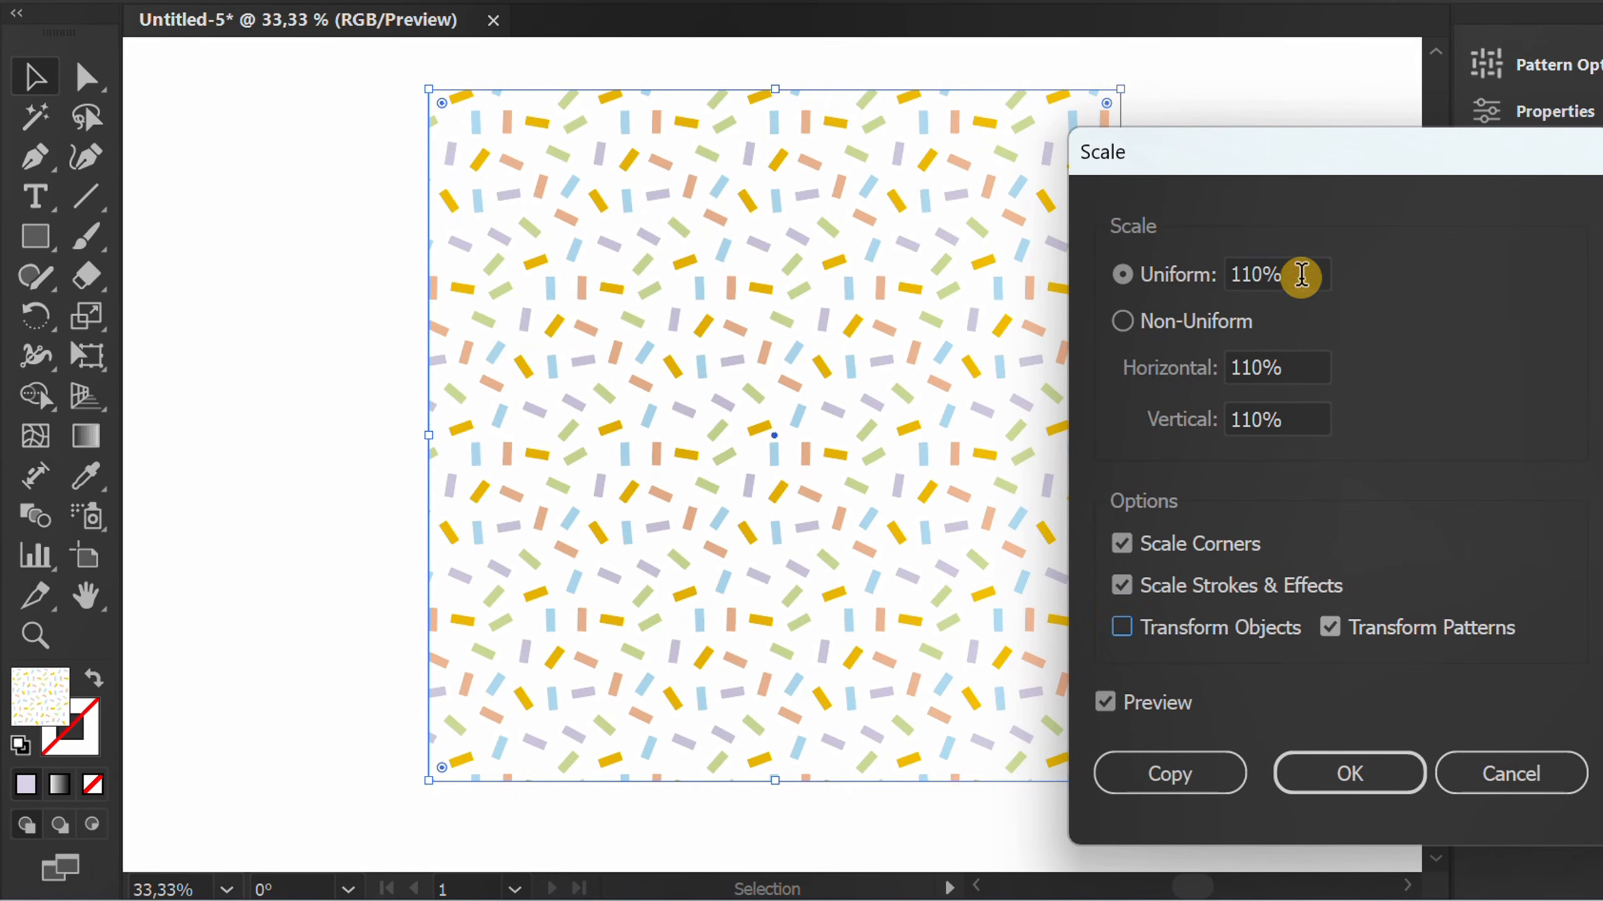
# Scale the confetti pattern uniformly to 135% and deselect the square.
pyautogui.click(1298, 275)
pyautogui.scroll(20, 1298, 274)
pyautogui.scroll(3, 1303, 276)
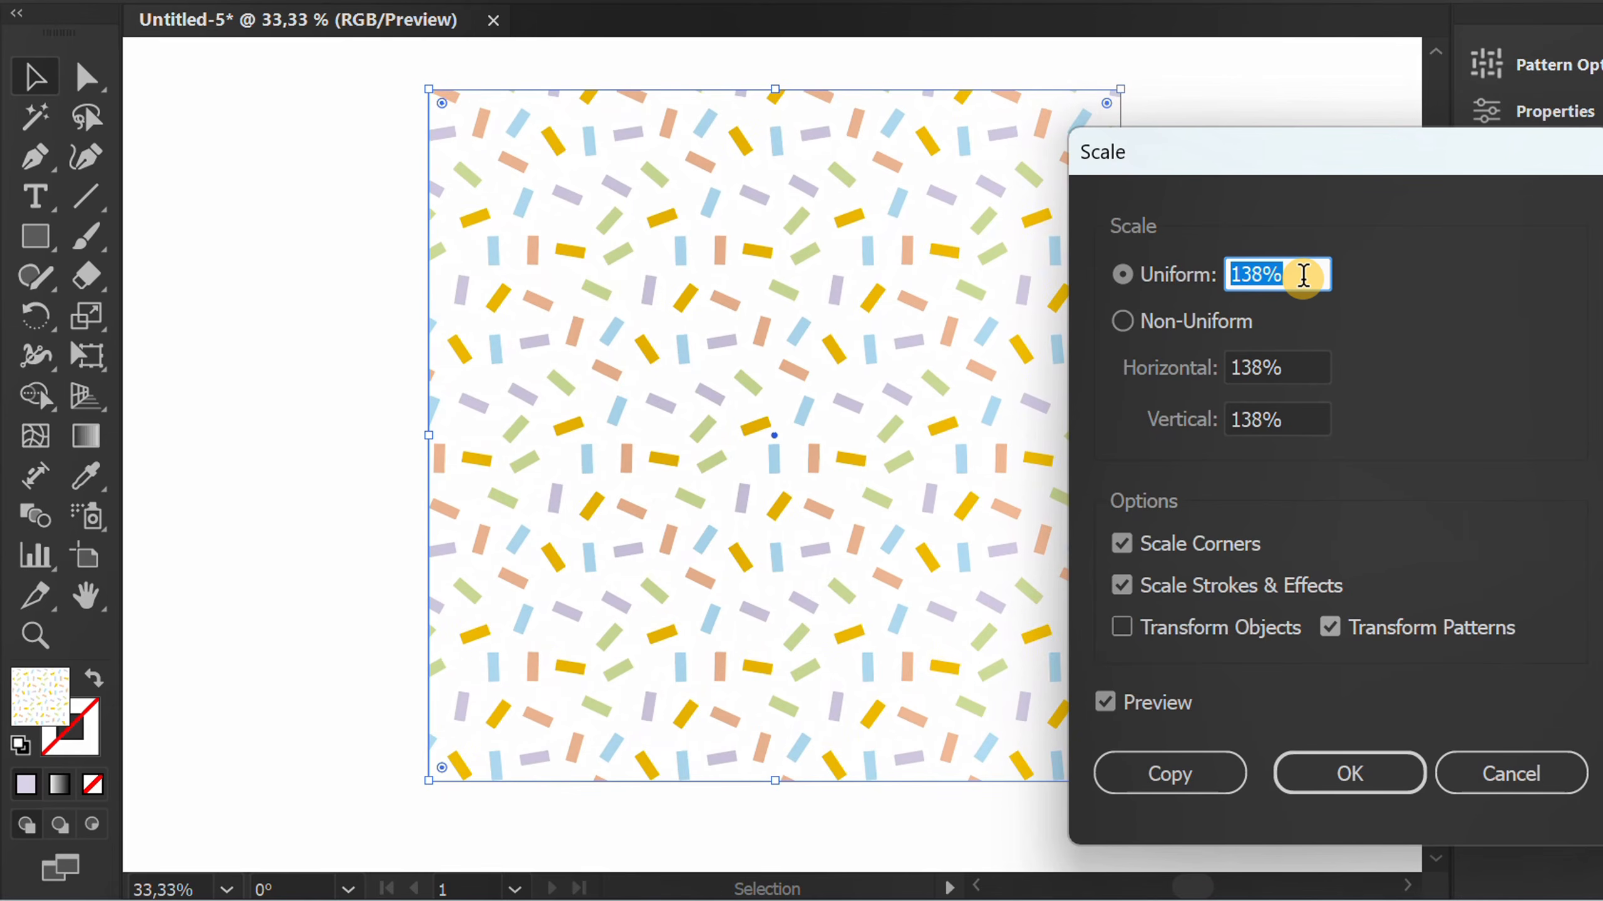
pyautogui.scroll(-4, 1302, 275)
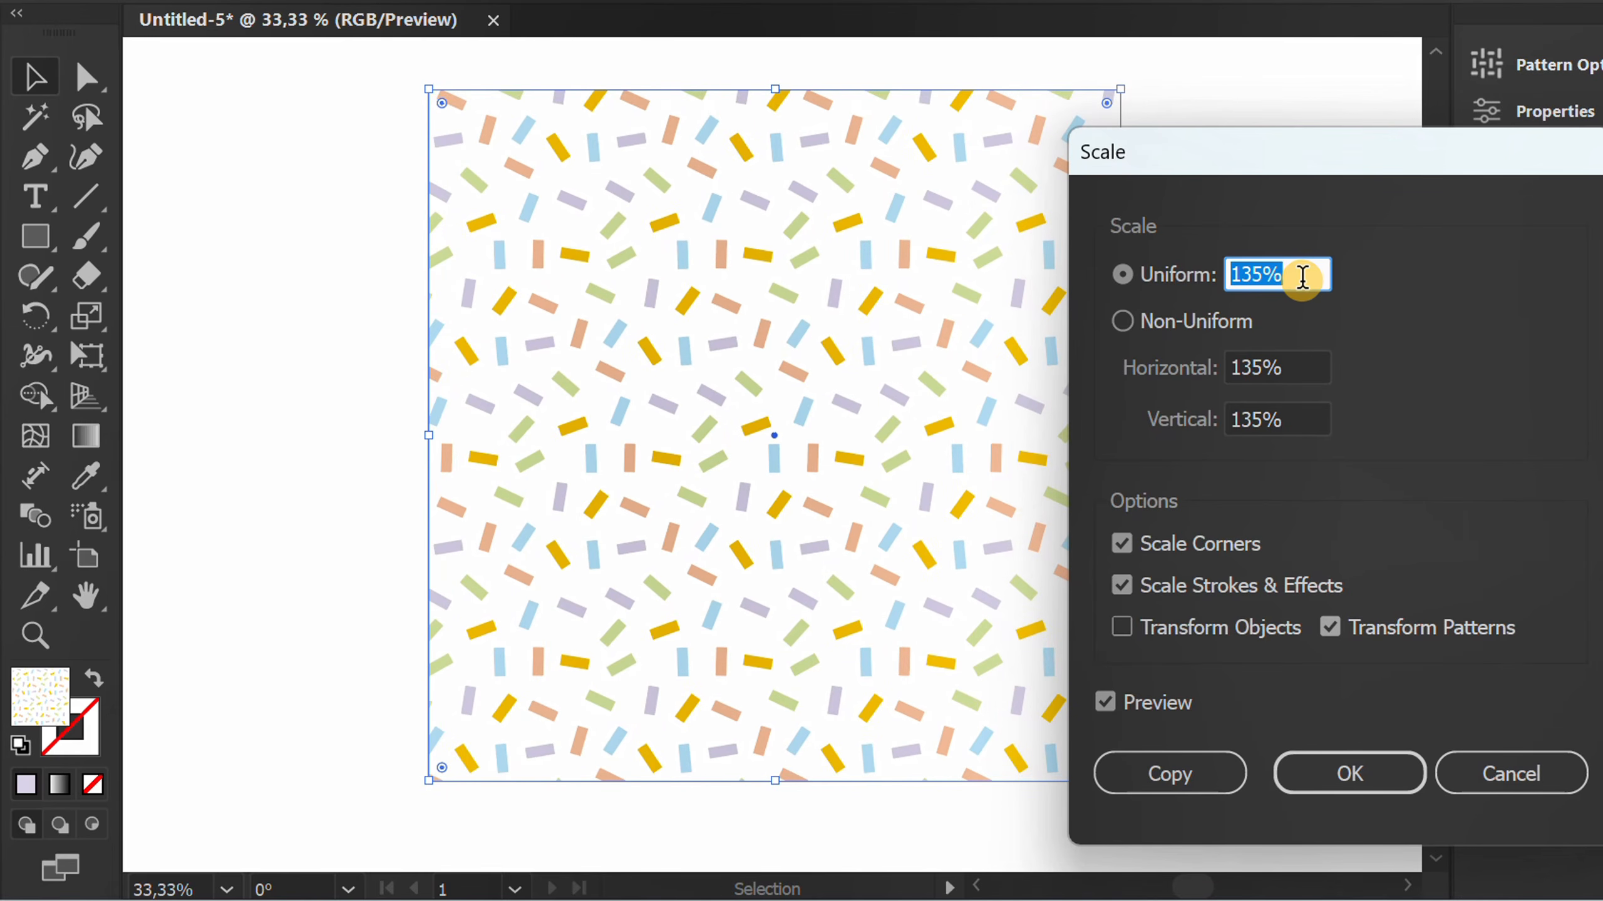
pyautogui.click(1347, 771)
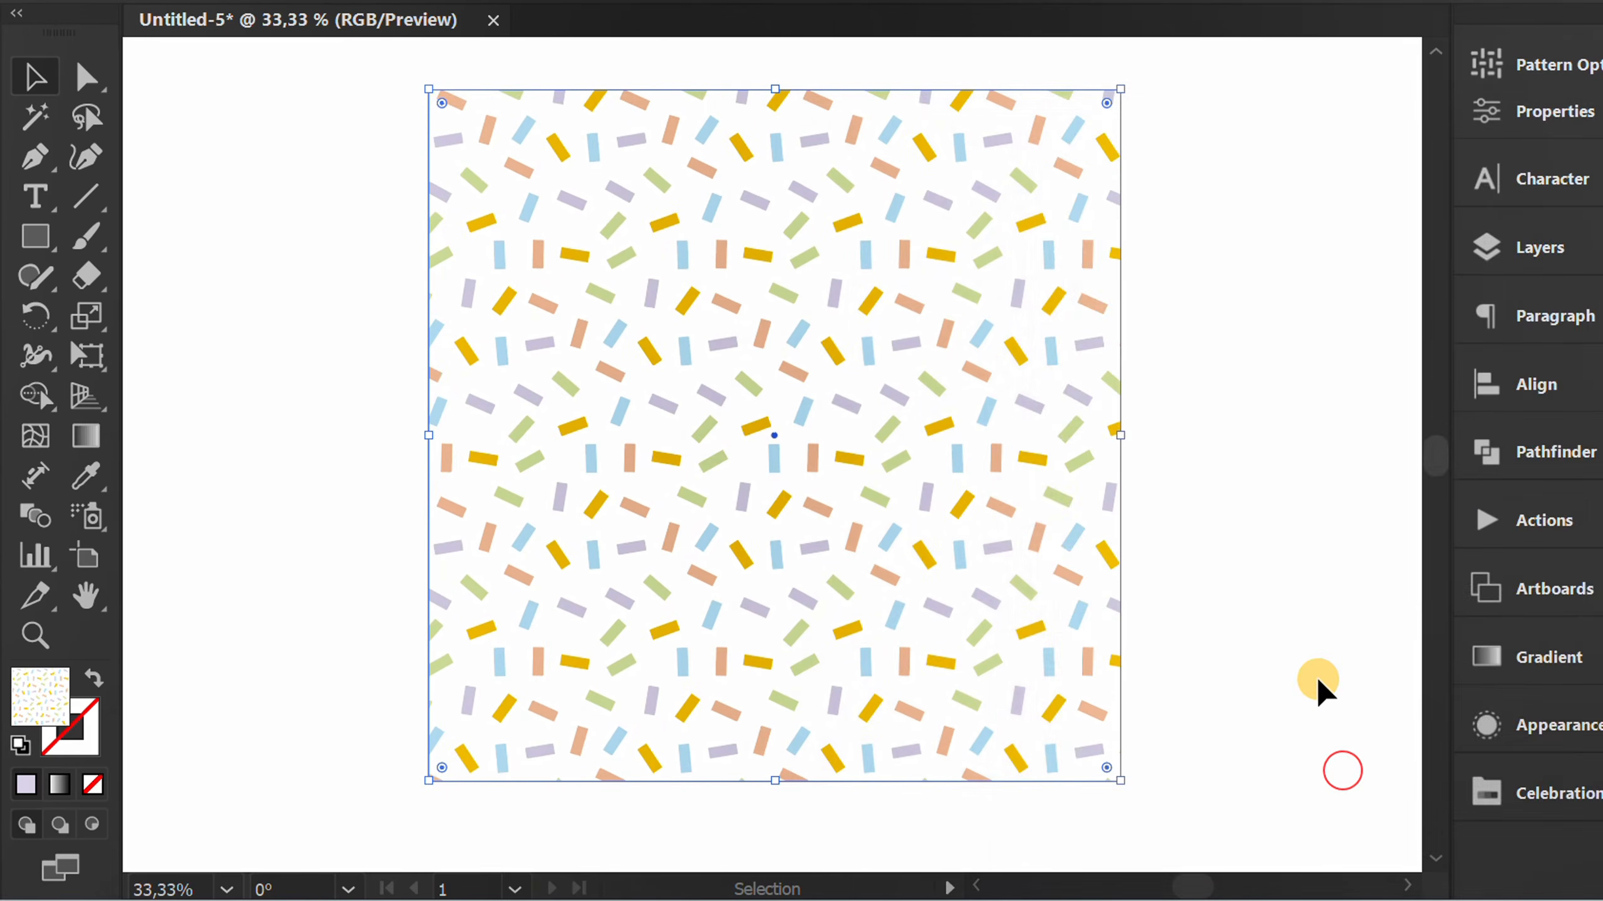
pyautogui.click(1195, 443)
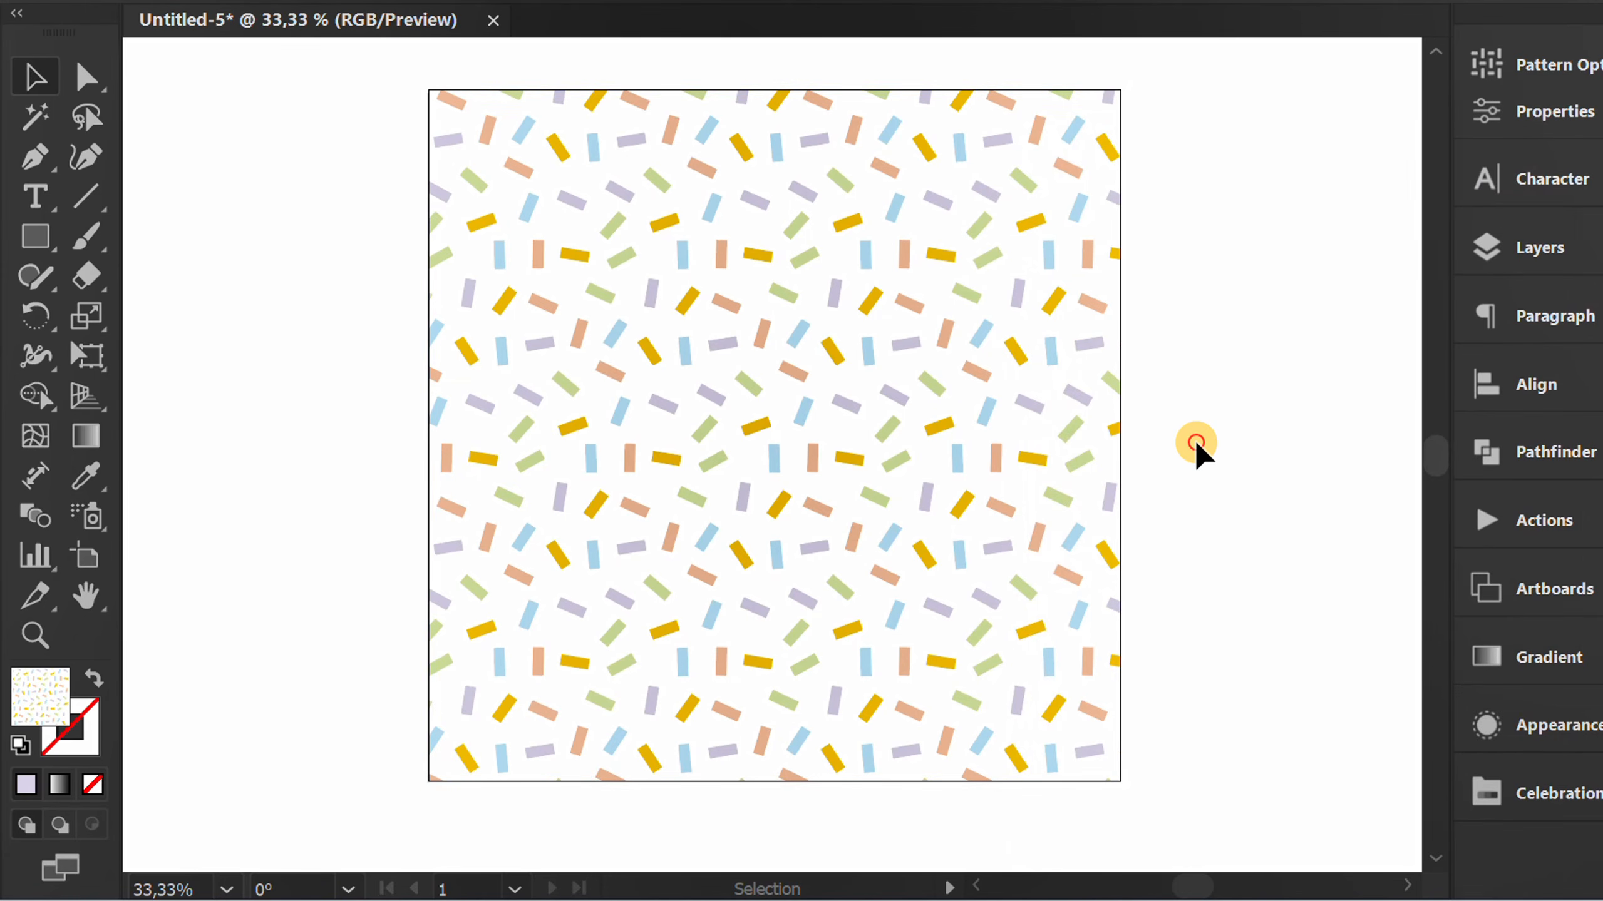